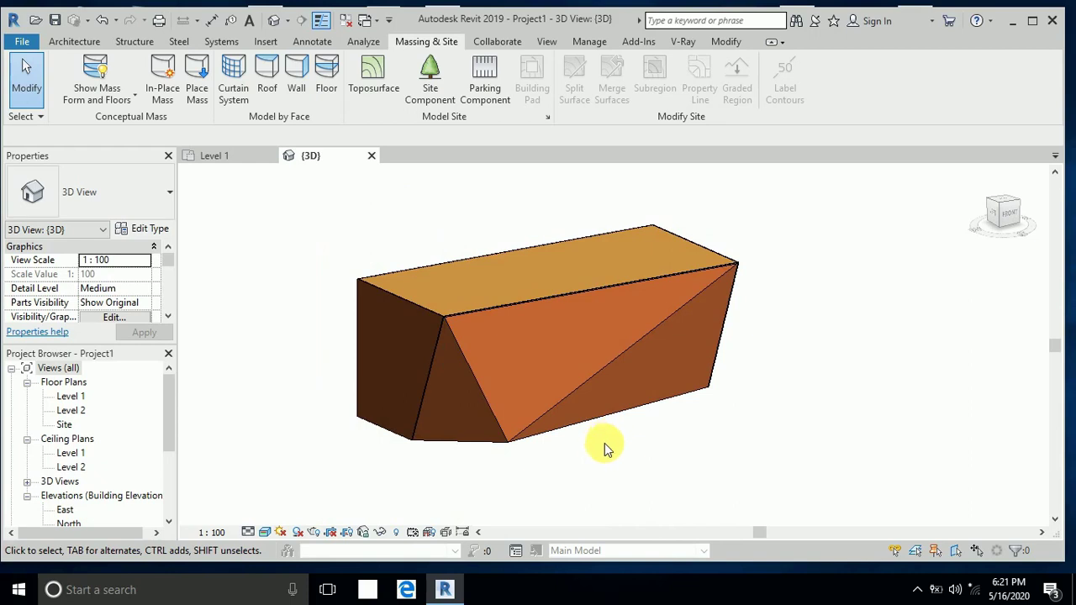
pyautogui.keyDown('shift'); pyautogui.moveTo(586, 458); pyautogui.dragTo(778, 453, button='middle'); pyautogui.keyUp('shift')
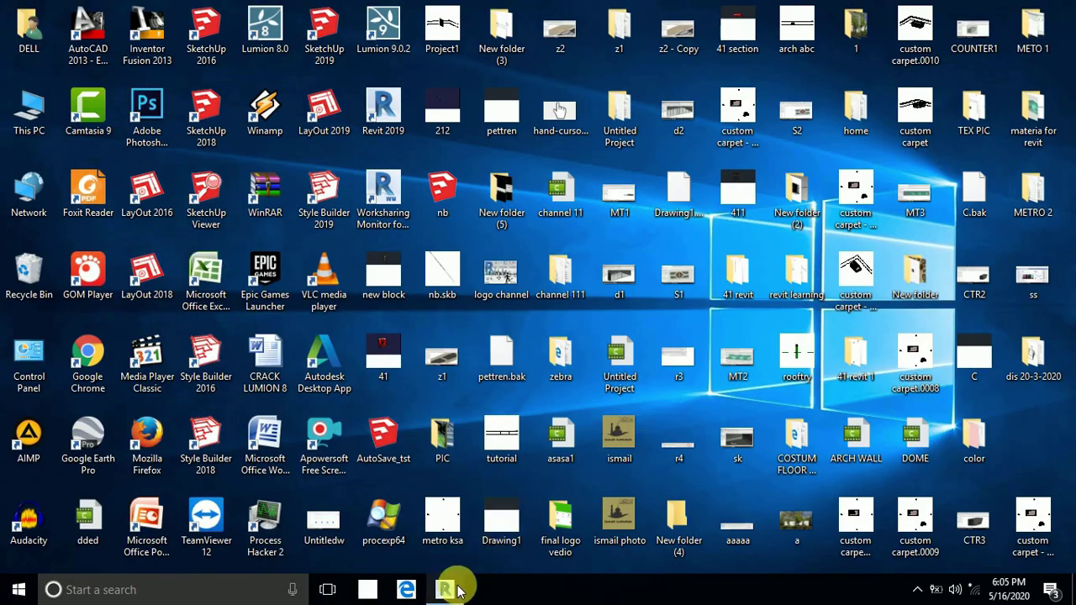
# Switch to Revit and start an in-place component in the Generic Models category, named Generic Models 1
pyautogui.click(457, 590)
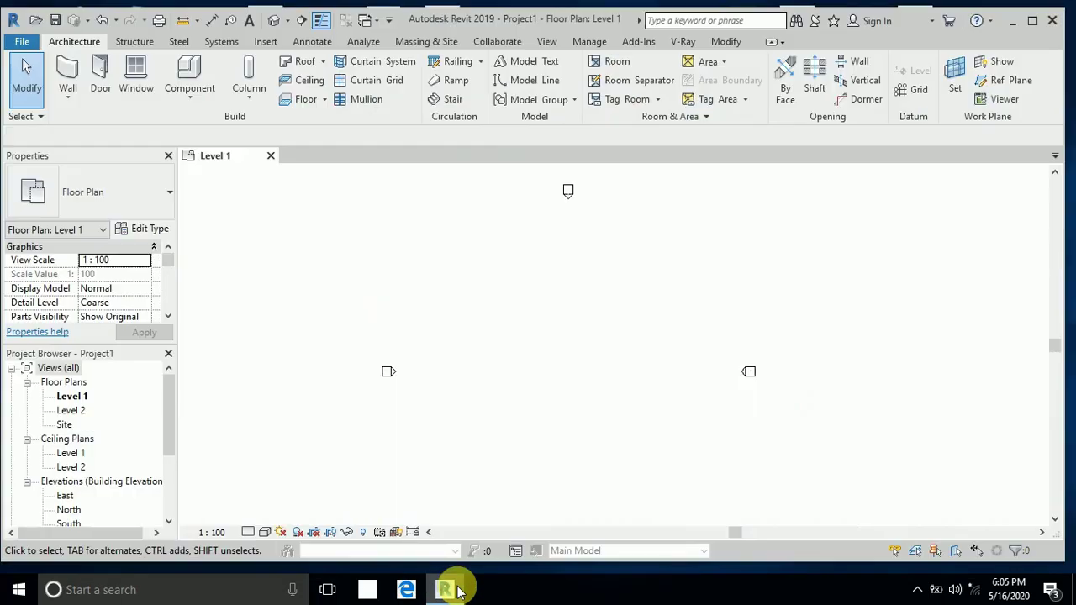
pyautogui.moveTo(516, 378); pyautogui.dragTo(495, 356, button='middle')
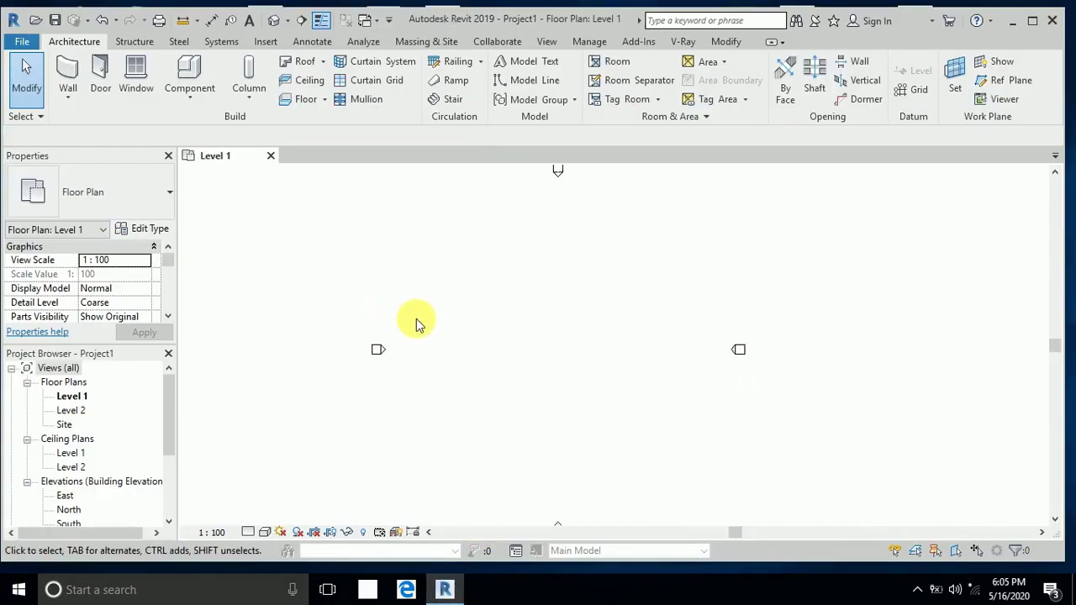
pyautogui.click(199, 99)
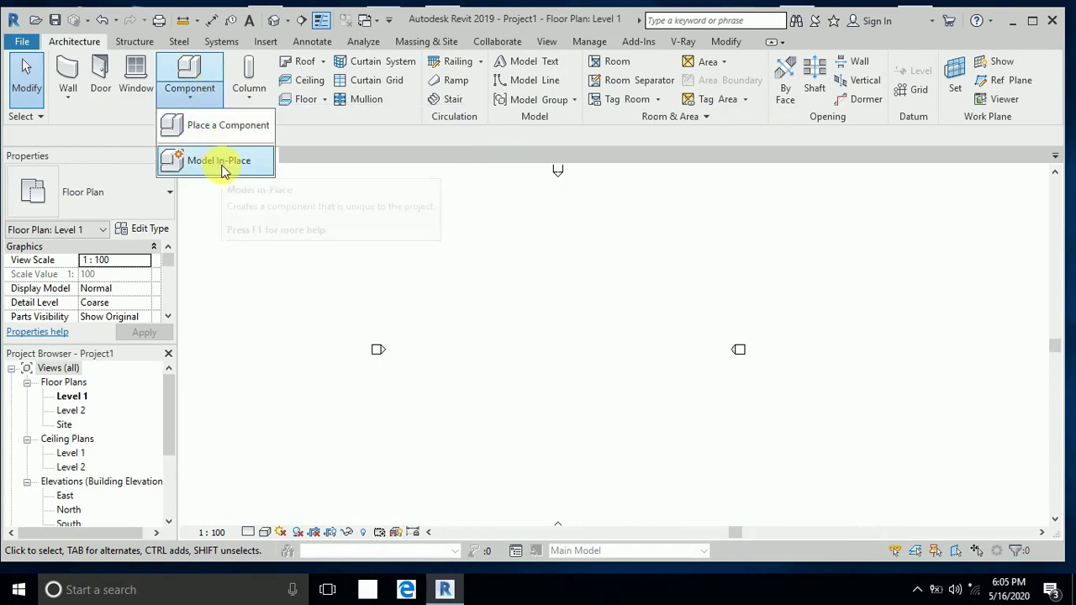
pyautogui.click(221, 162)
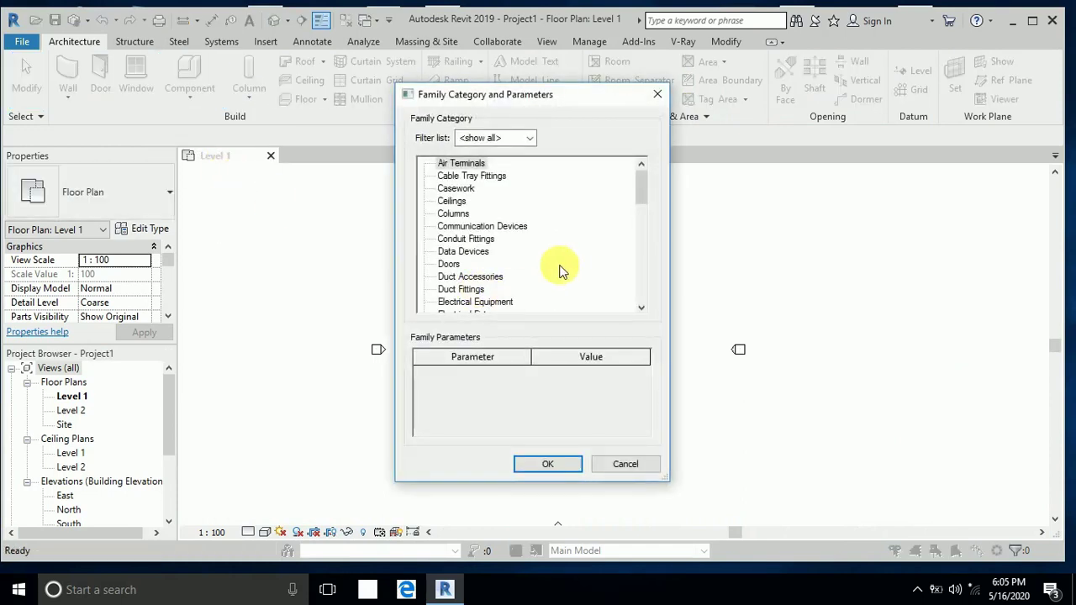
pyautogui.moveTo(639, 204); pyautogui.dragTo(642, 225)
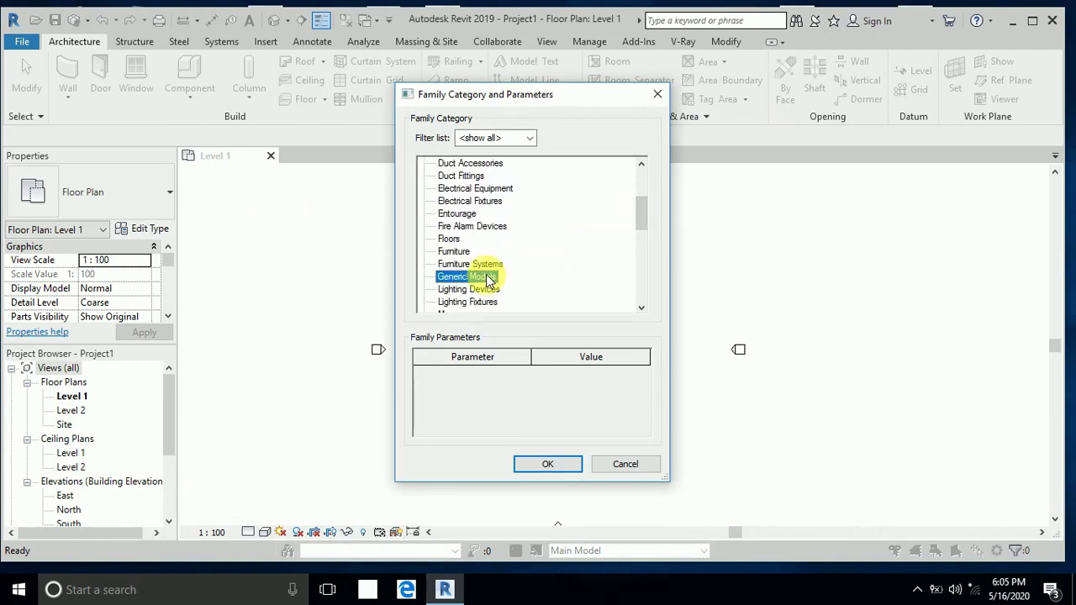
pyautogui.click(547, 465)
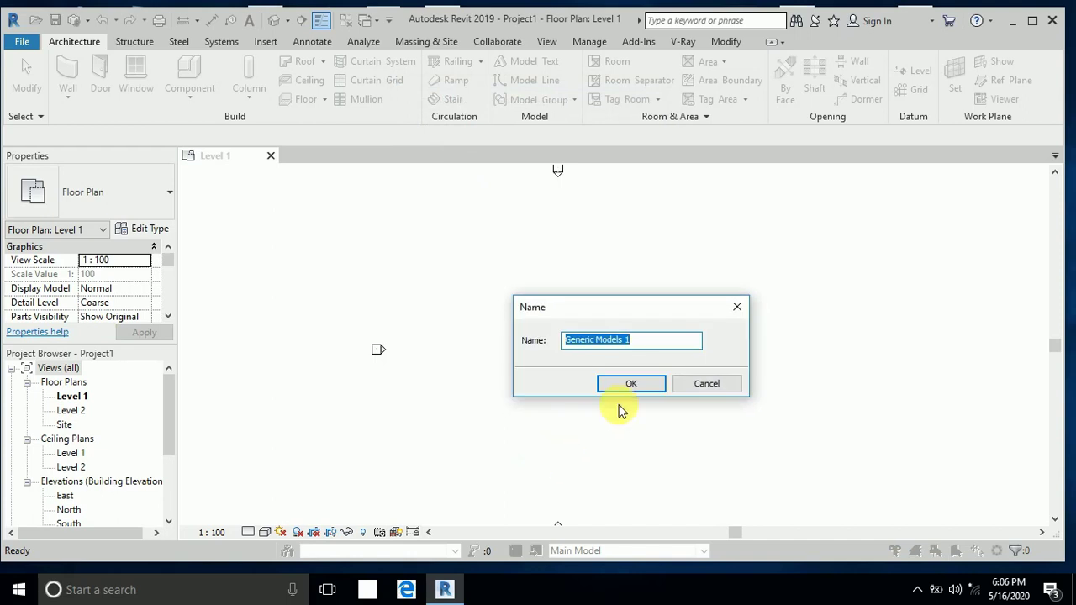
pyautogui.click(631, 384)
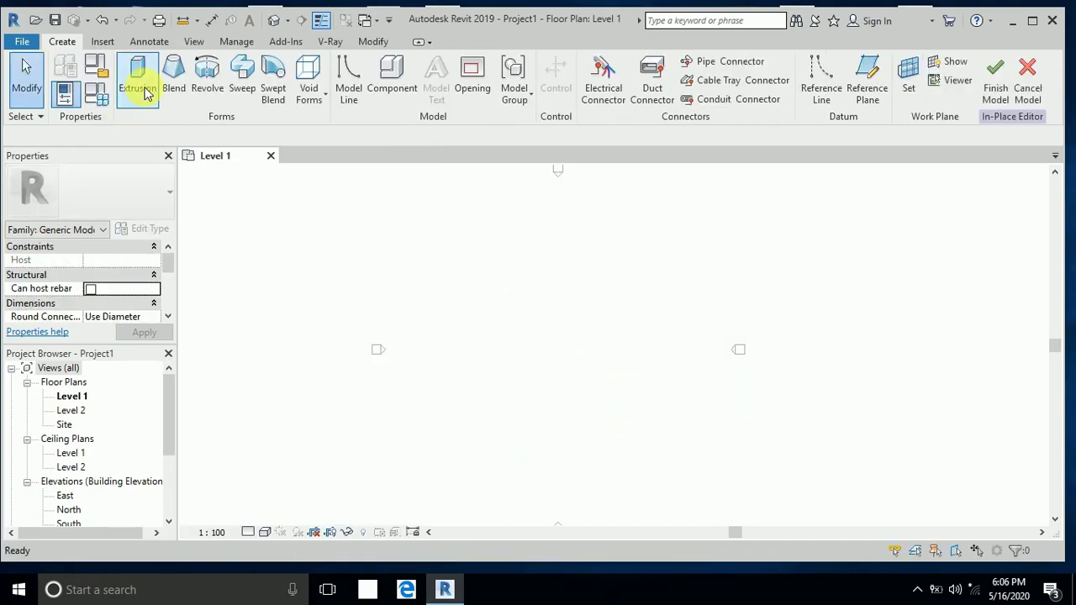
# Create an extrusion on Level 1 from a rectangle about 34 by 11, drawn between the elevation markers
pyautogui.click(138, 78)
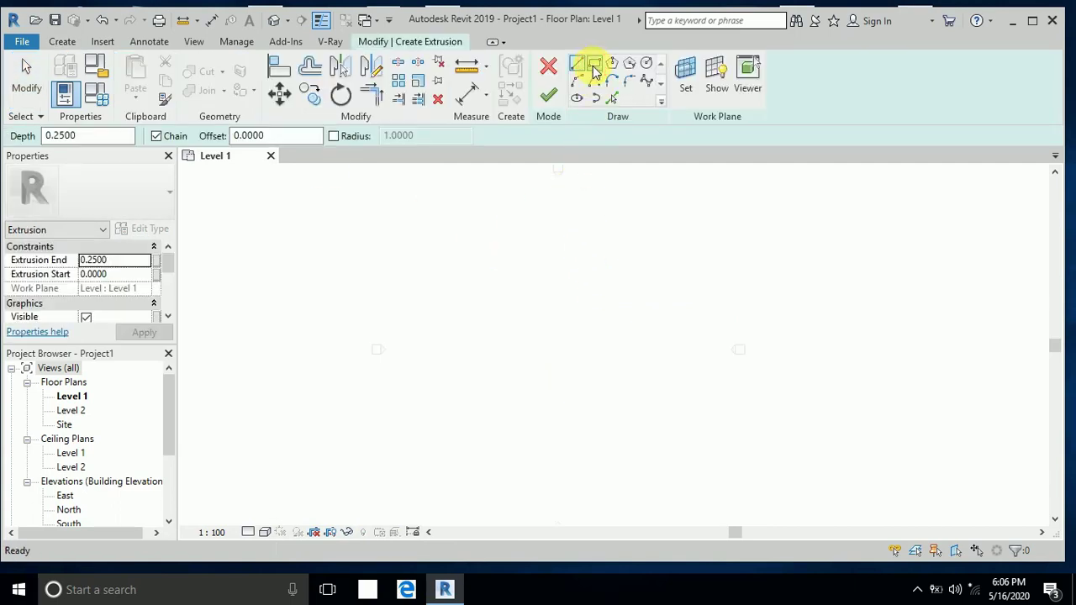
pyautogui.click(594, 65)
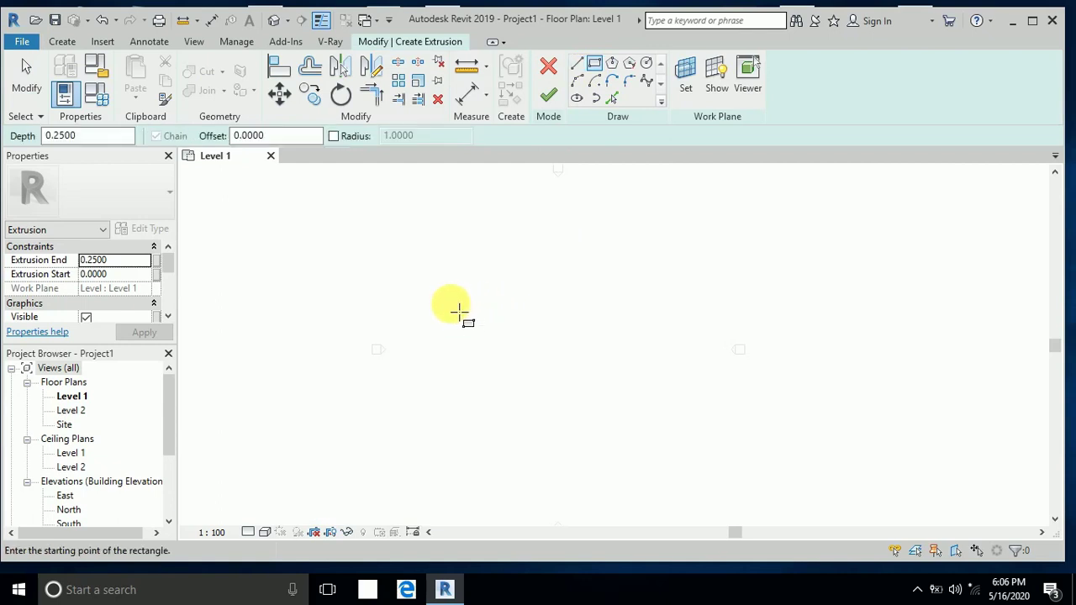
pyautogui.click(458, 312)
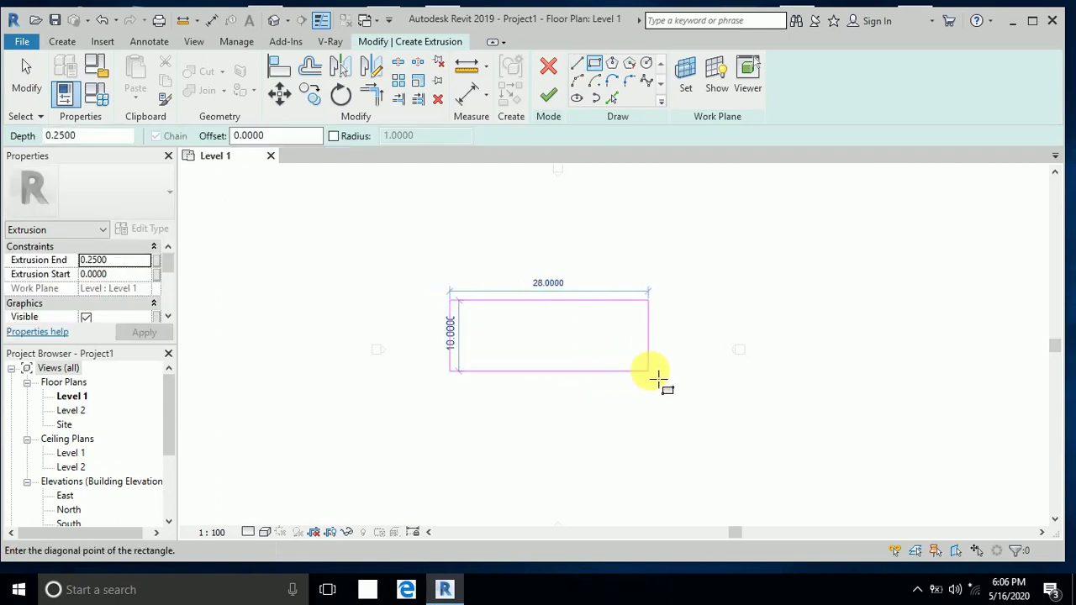
pyautogui.click(701, 385)
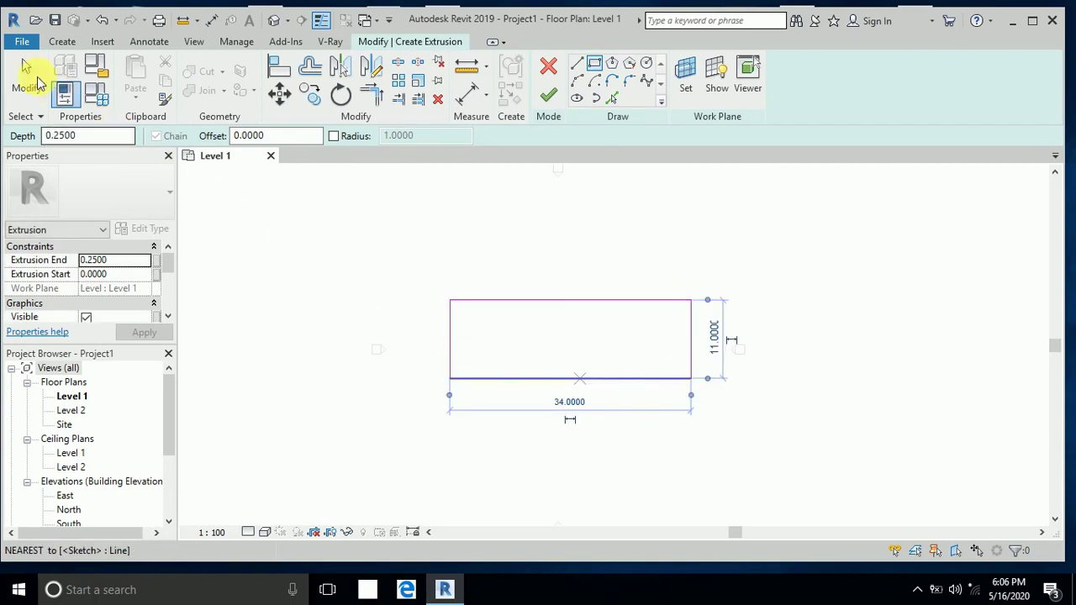
pyautogui.click(26, 76)
pyautogui.click(577, 263)
pyautogui.click(550, 99)
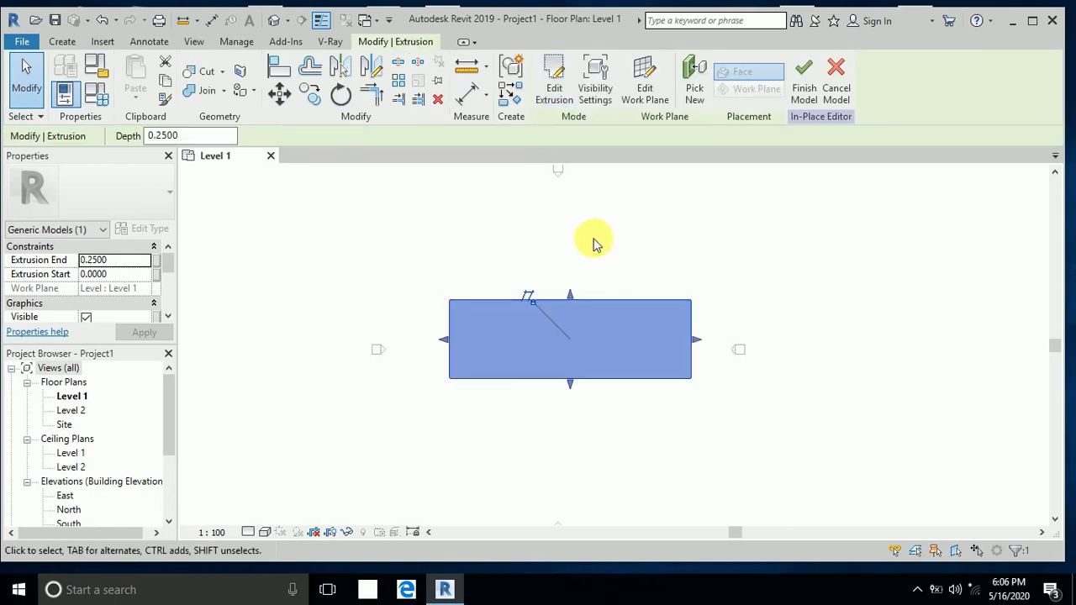
# Open the default 3D view and stretch the extrusion upward to a depth of about 12.9
pyautogui.click(276, 23)
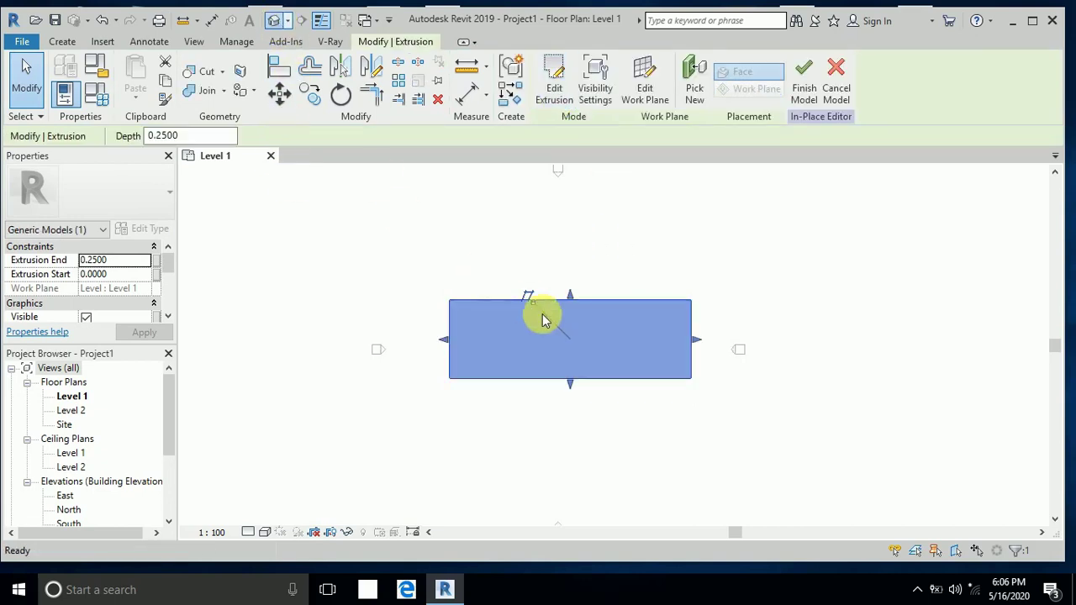
pyautogui.scroll(-2, 561, 397)
pyautogui.click(577, 366)
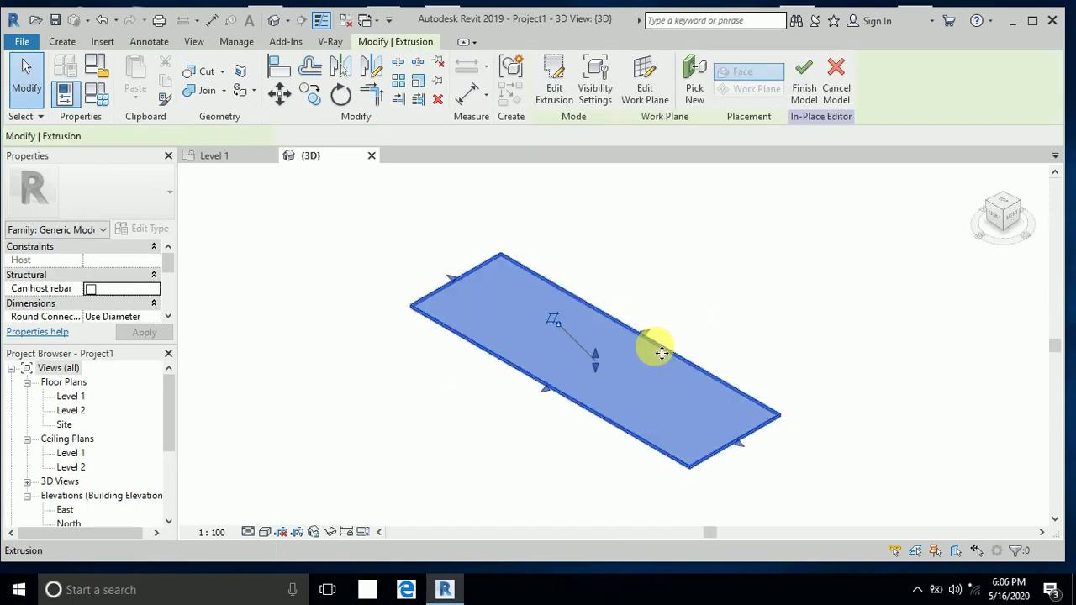
pyautogui.moveTo(595, 360); pyautogui.dragTo(603, 250)
pyautogui.scroll(-2, 477, 412)
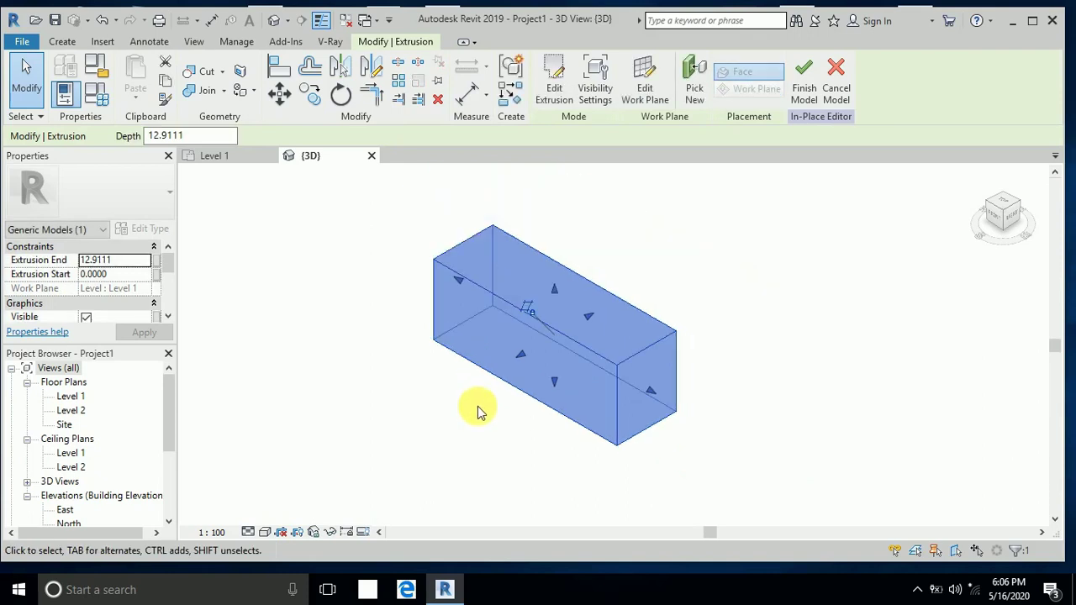
# Stretch the extruded box's faces with its shape handles to make it wider, and deselect it
pyautogui.keyDown('shift'); pyautogui.moveTo(476, 418); pyautogui.dragTo(615, 361, button='middle'); pyautogui.keyUp('shift')
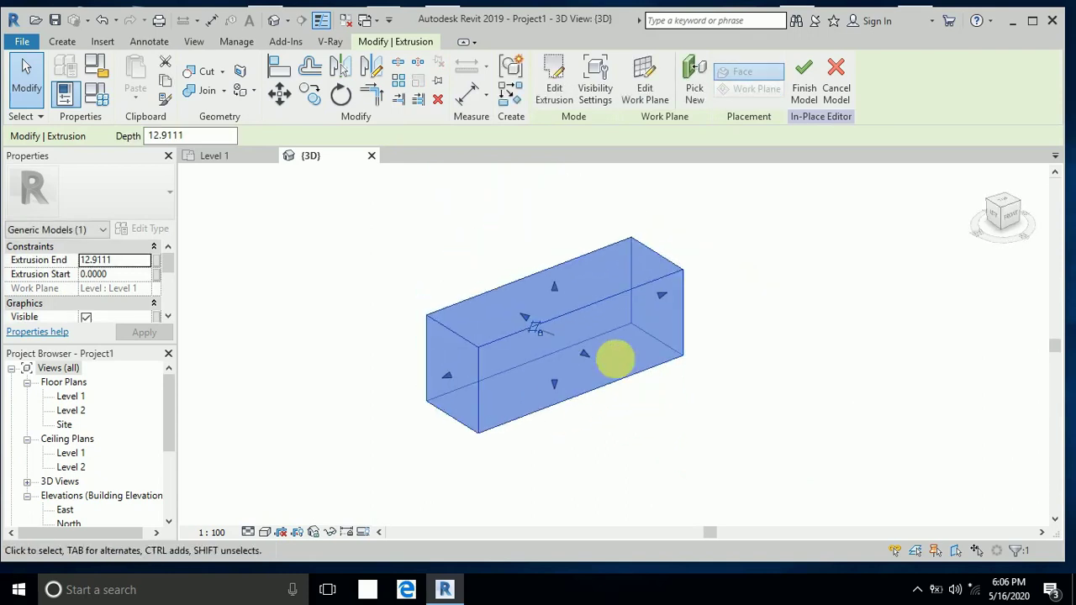
pyautogui.moveTo(561, 291); pyautogui.dragTo(598, 356)
pyautogui.moveTo(454, 372); pyautogui.dragTo(451, 387)
pyautogui.moveTo(588, 360); pyautogui.dragTo(602, 370)
pyautogui.click(658, 449)
pyautogui.moveTo(656, 444)
pyautogui.mouseDown(button='middle')
pyautogui.moveTo(625, 462)
pyautogui.moveTo(675, 463)
pyautogui.moveTo(664, 458)
pyautogui.mouseUp(button='middle')
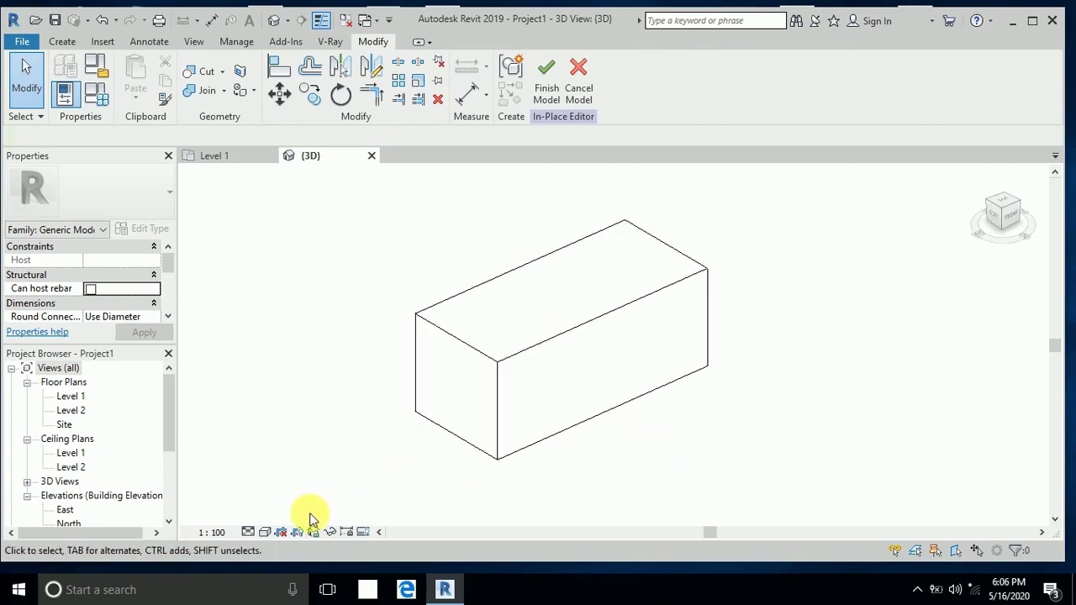
# Set the 3D view's visual style to Wireframe
pyautogui.click(267, 532)
pyautogui.click(305, 437)
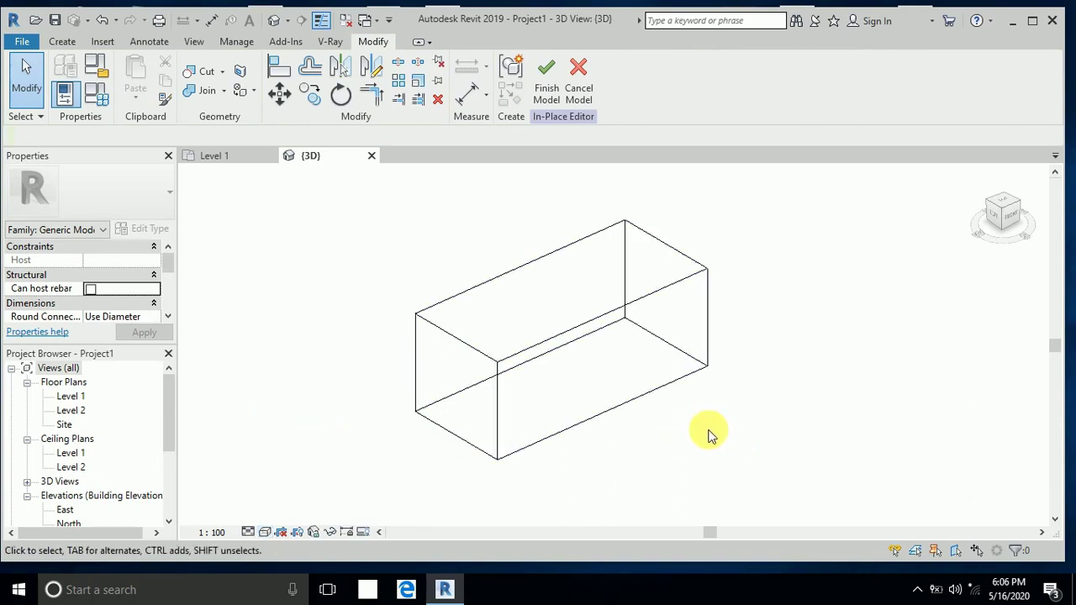
pyautogui.keyDown('shift'); pyautogui.moveTo(709, 431); pyautogui.dragTo(664, 439, button='middle'); pyautogui.keyUp('shift')
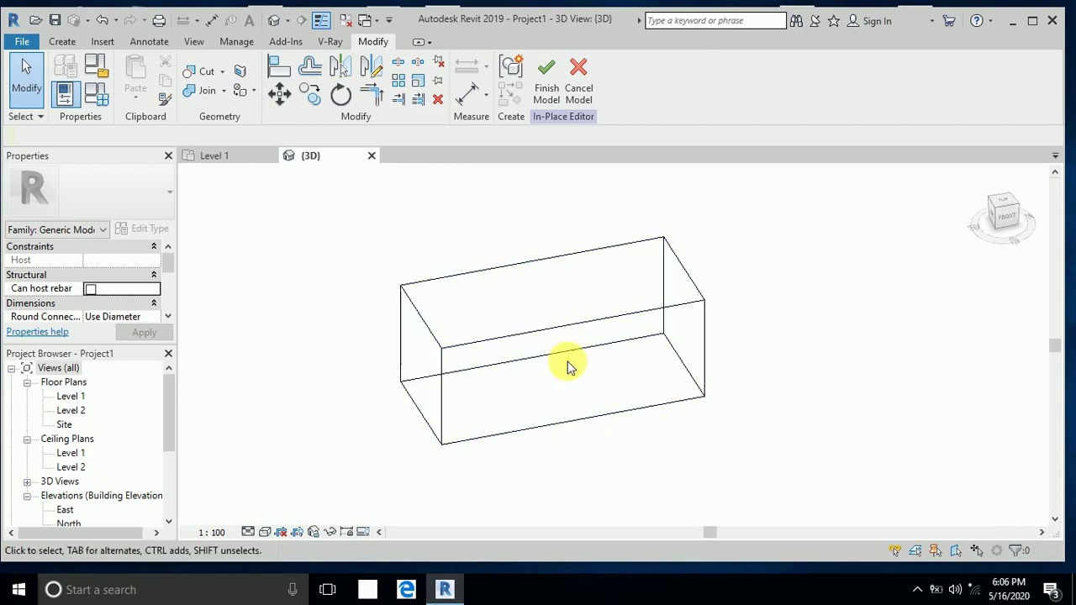
# Finish the in-place generic model of the box
pyautogui.click(546, 82)
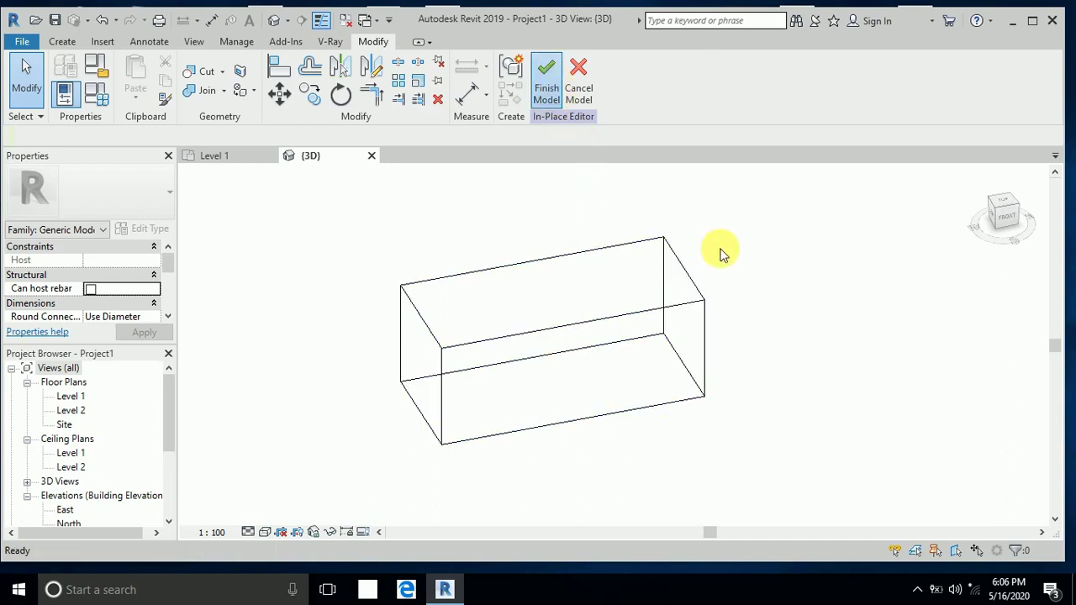
pyautogui.click(748, 293)
pyautogui.click(614, 392)
pyautogui.keyDown('shift'); pyautogui.moveTo(588, 425); pyautogui.dragTo(630, 422, button='middle'); pyautogui.keyUp('shift')
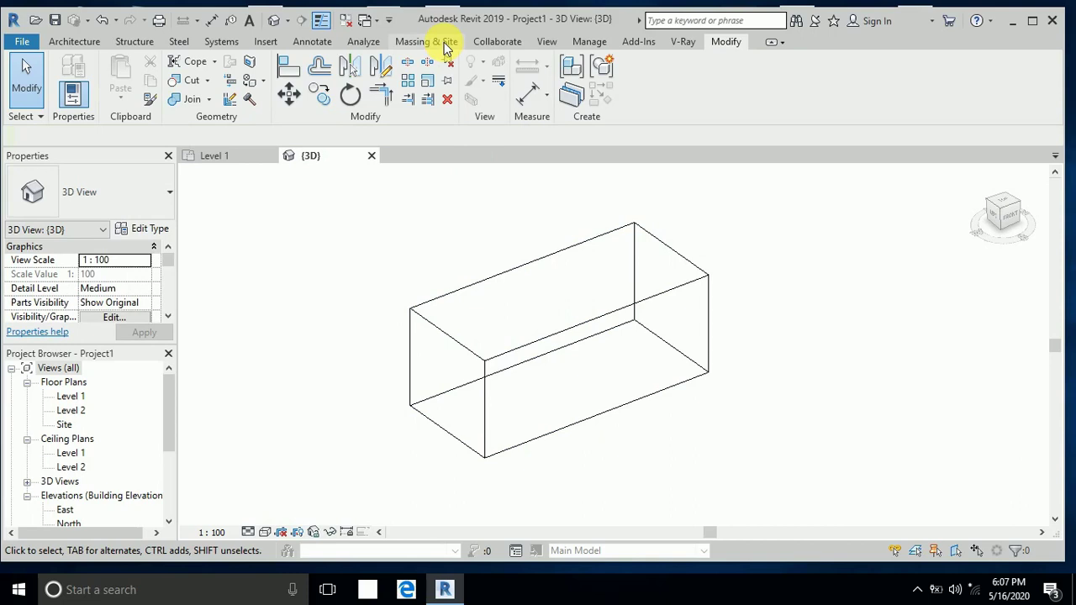
# Start a new in-place mass with the default name
pyautogui.click(427, 42)
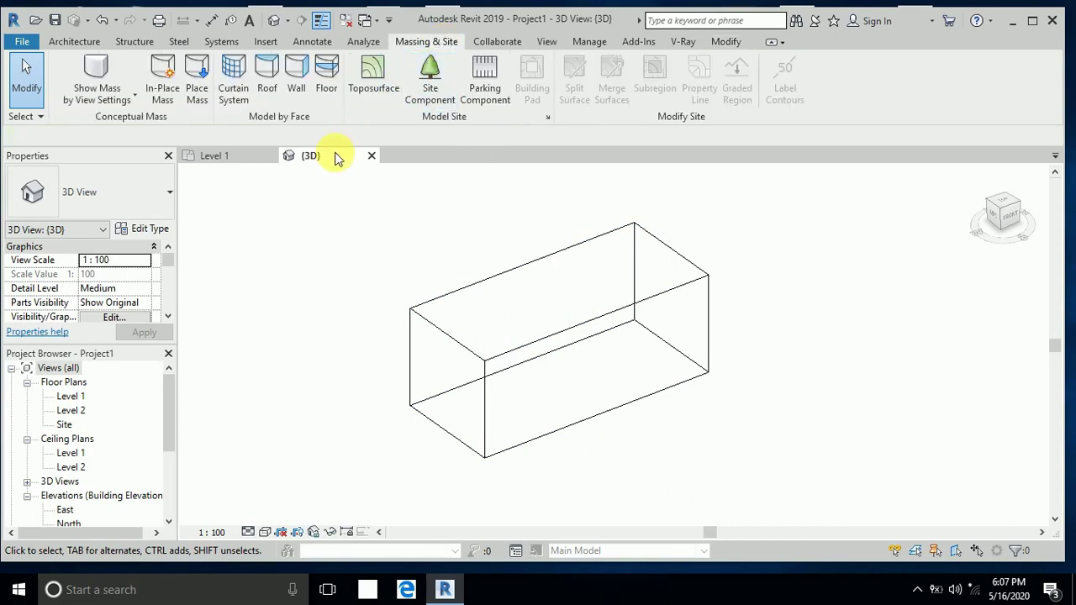
pyautogui.click(176, 97)
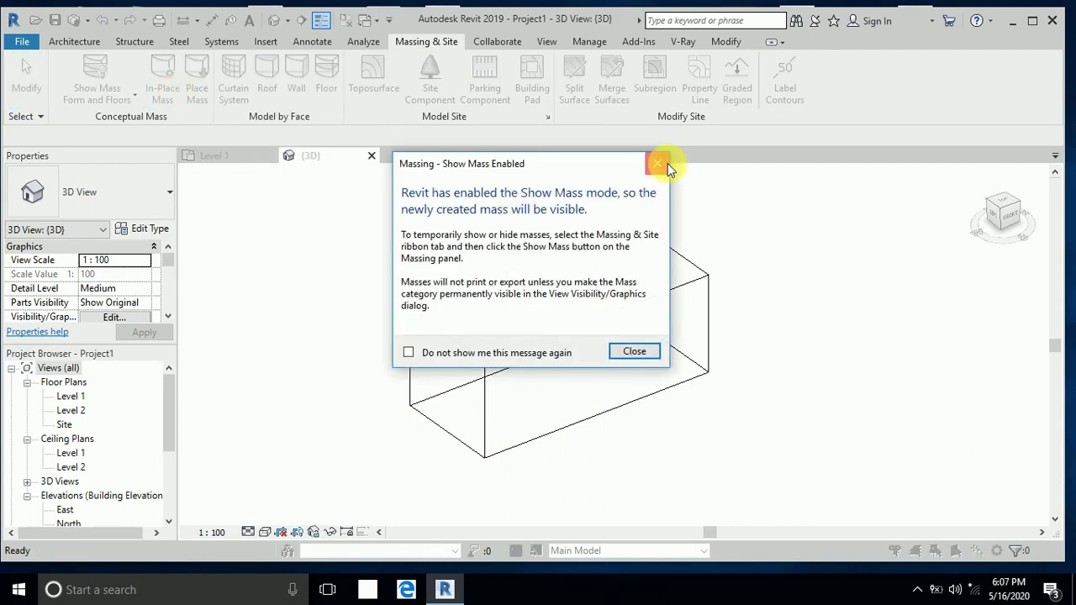
pyautogui.click(659, 163)
pyautogui.click(635, 384)
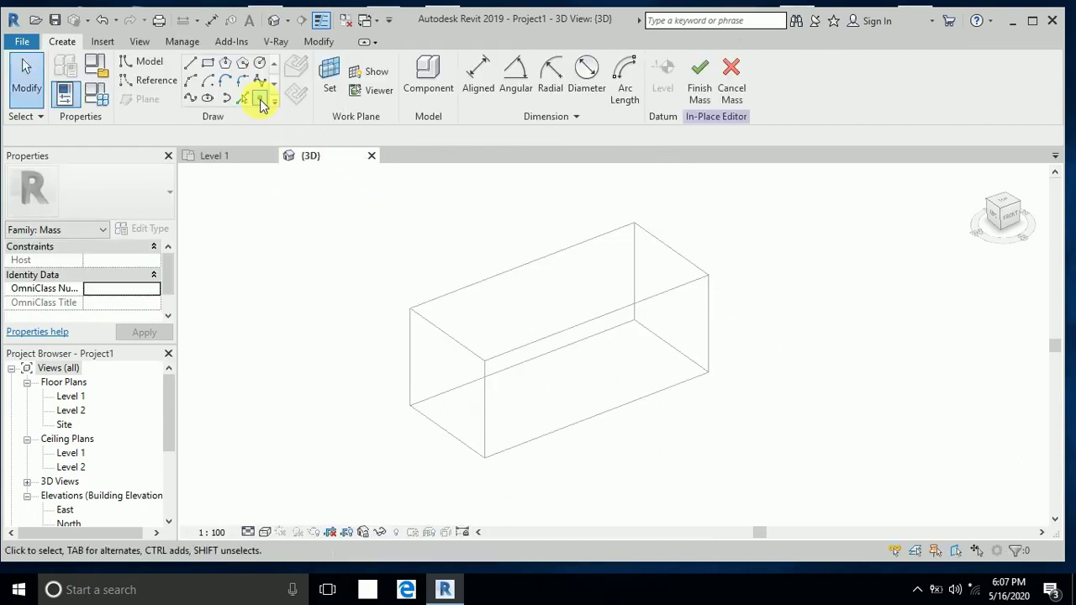
# Place reference points on the box's four top corners and its two rear bottom corners
pyautogui.click(260, 99)
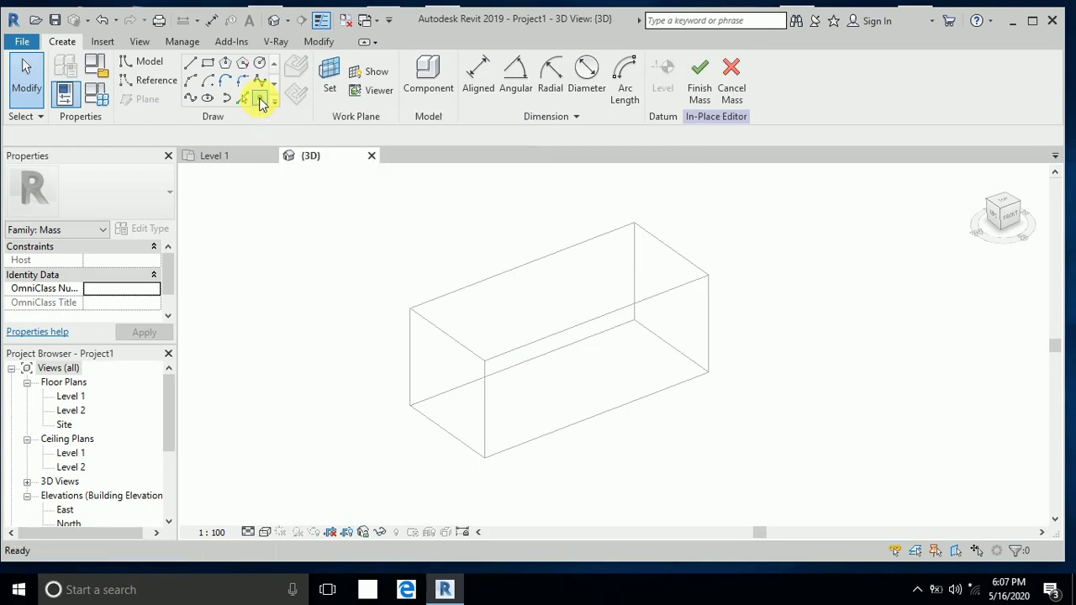
pyautogui.click(411, 308)
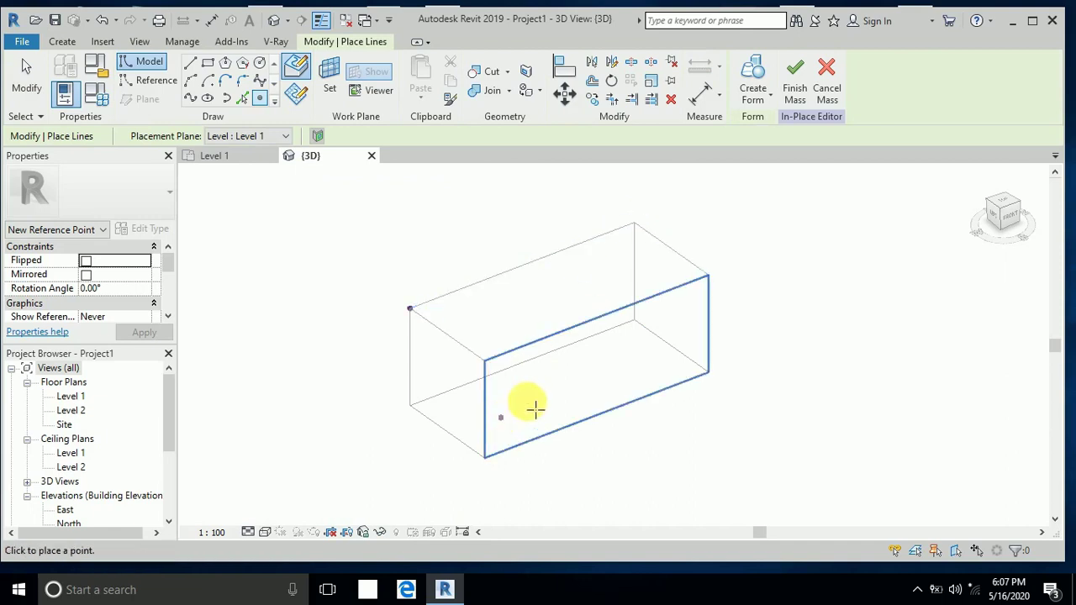
pyautogui.click(634, 320)
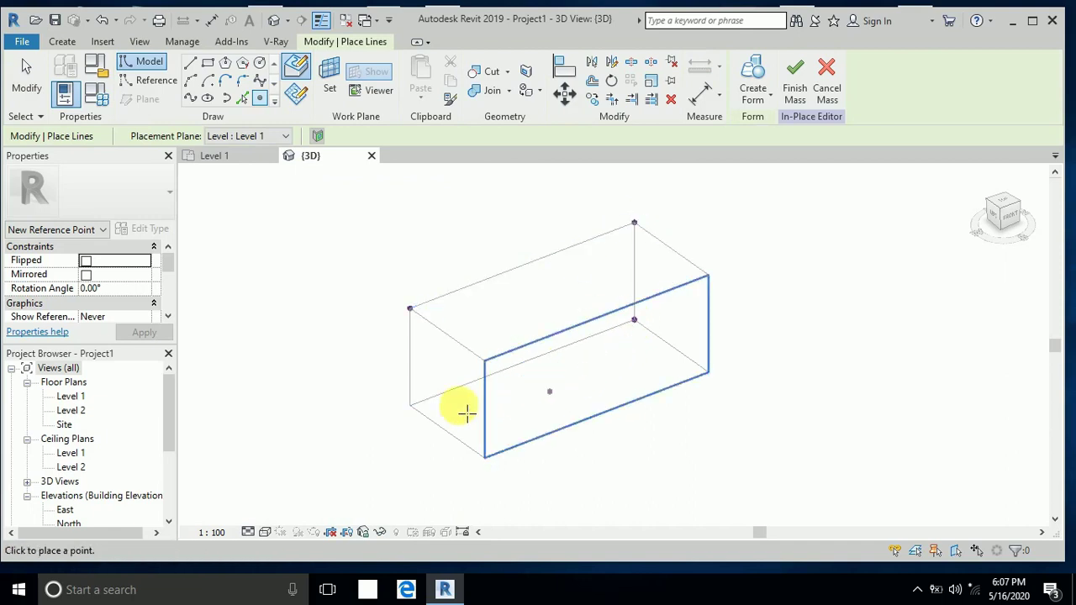
pyautogui.click(411, 406)
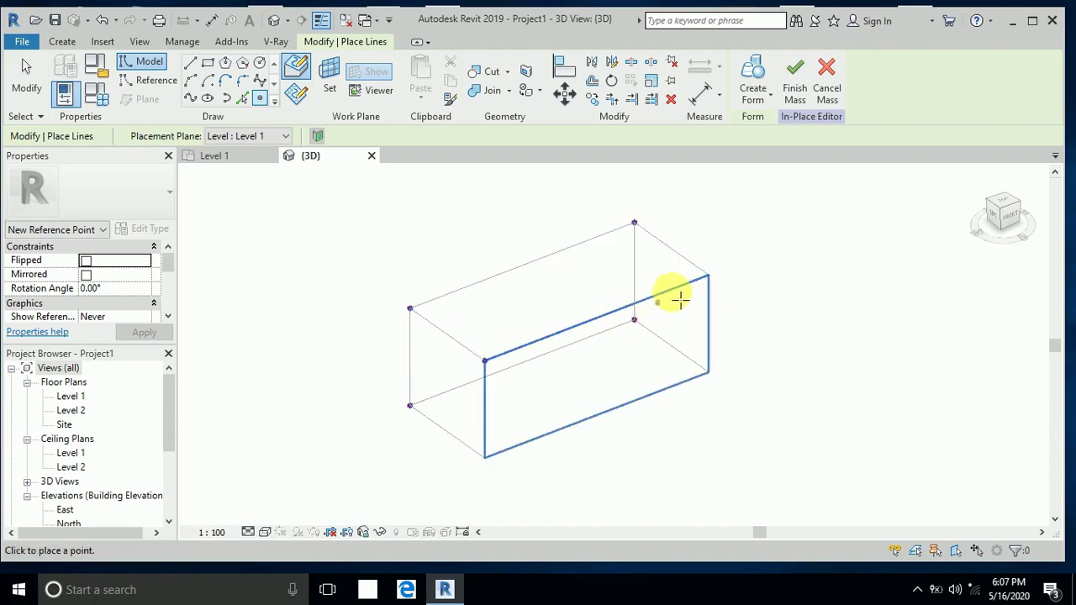
pyautogui.scroll(3, 708, 277)
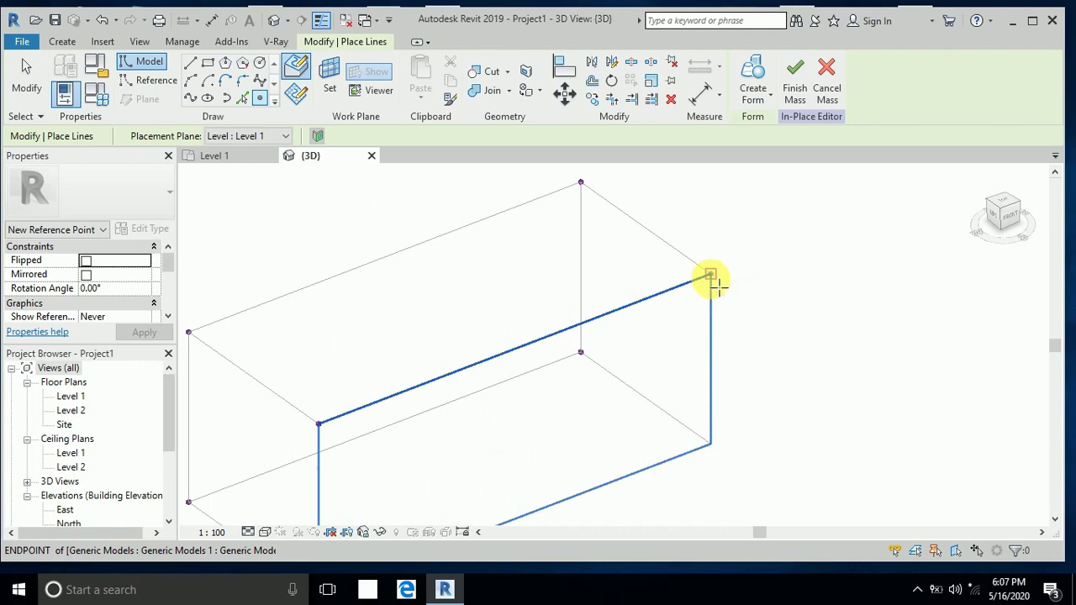
pyautogui.scroll(-3, 710, 277)
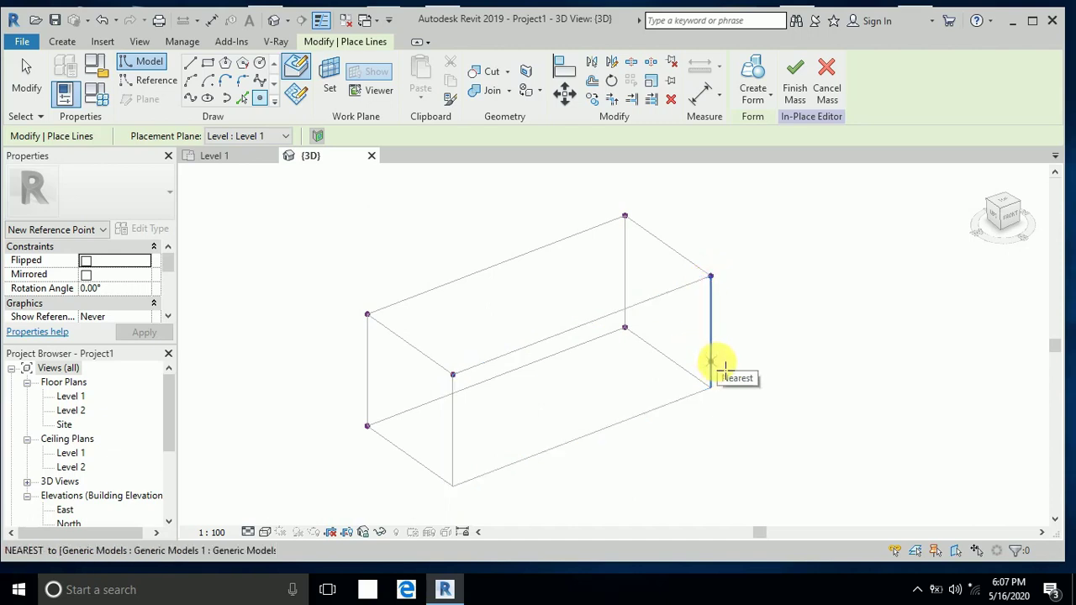
# Place one reference point each on the box's front, left and right bottom edges, set back from the front bottom corners
pyautogui.click(508, 465)
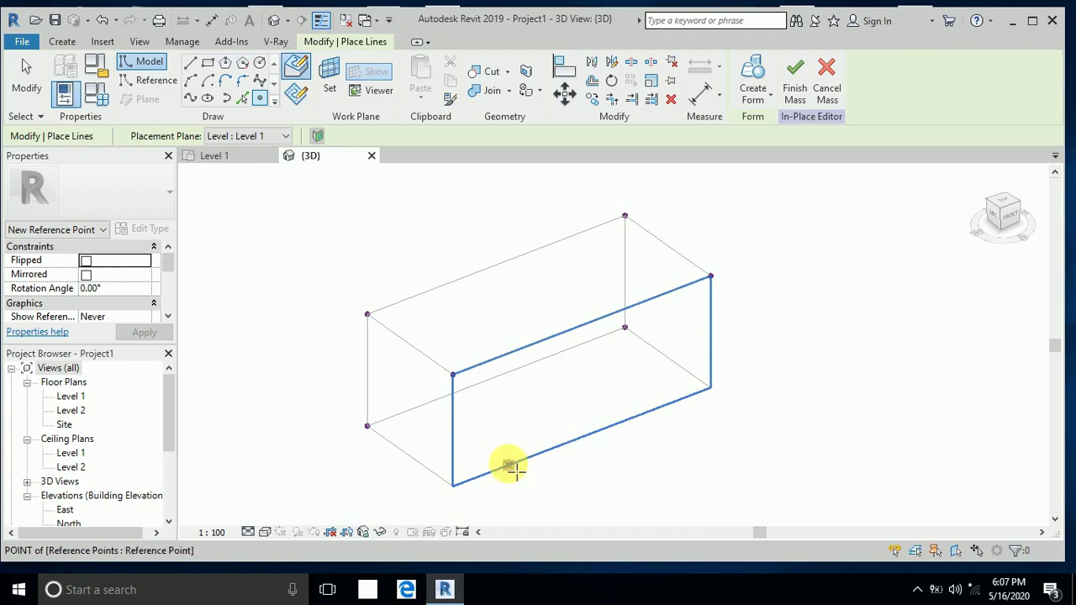
pyautogui.click(422, 465)
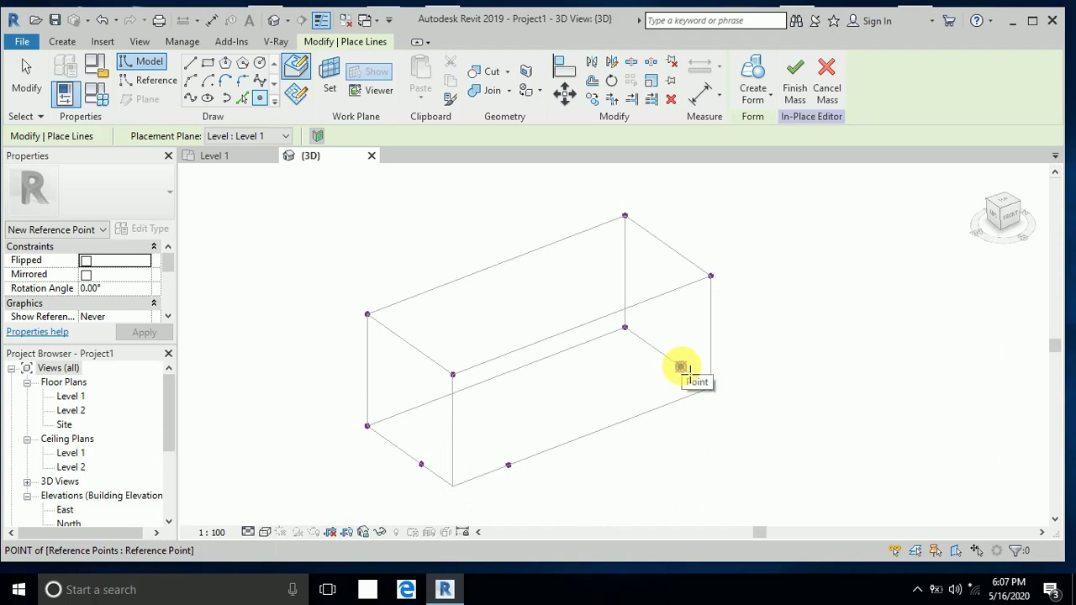
pyautogui.click(681, 367)
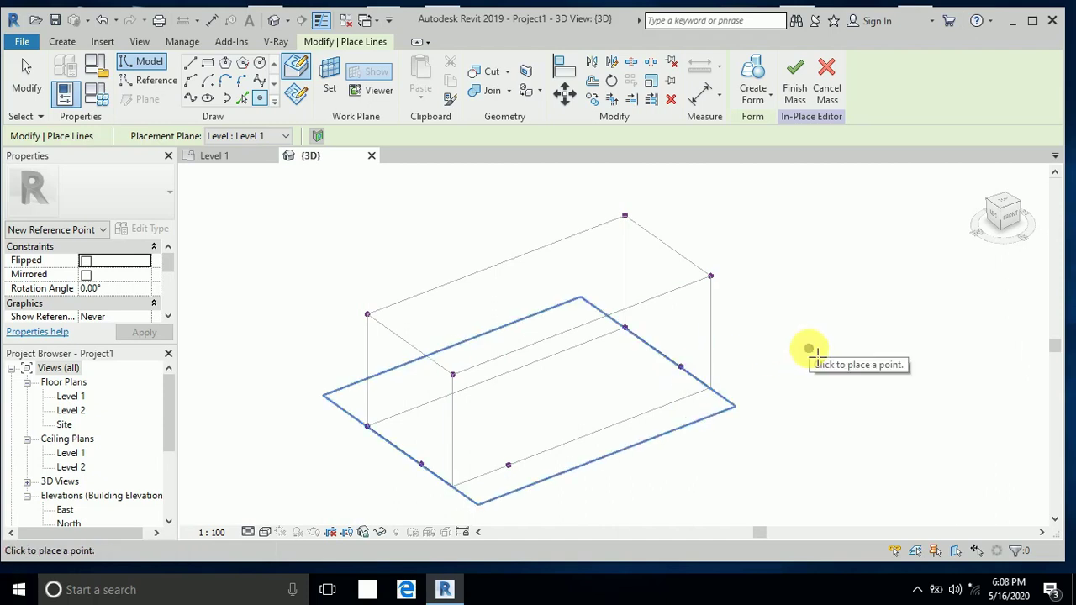
pyautogui.click(25, 84)
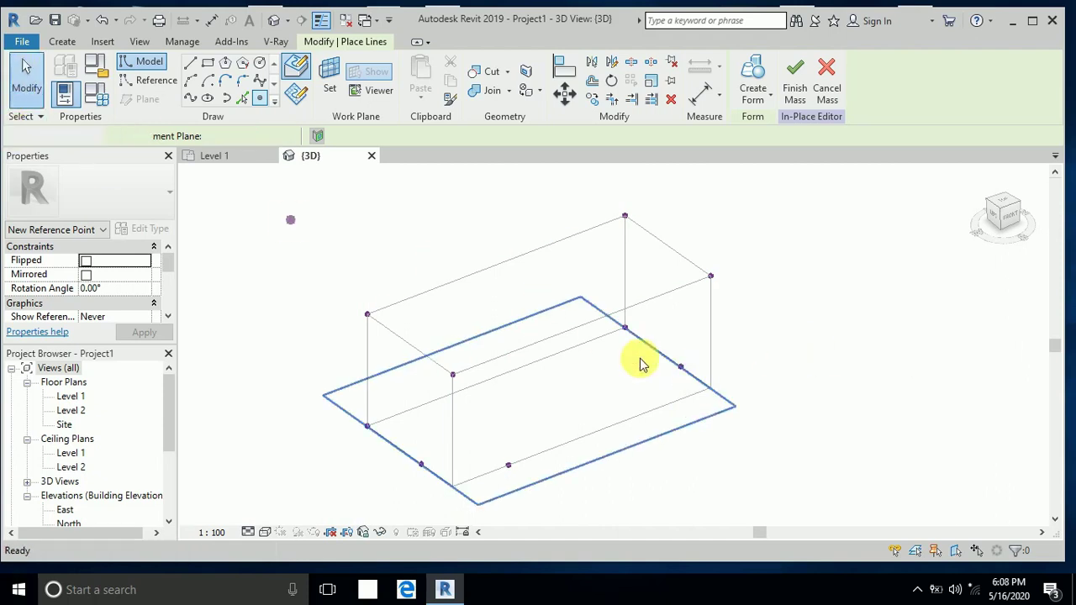
# Draw a spline through the two reference points at the box's front and rear top-left corners
pyautogui.moveTo(753, 452); pyautogui.dragTo(704, 425, button='middle')
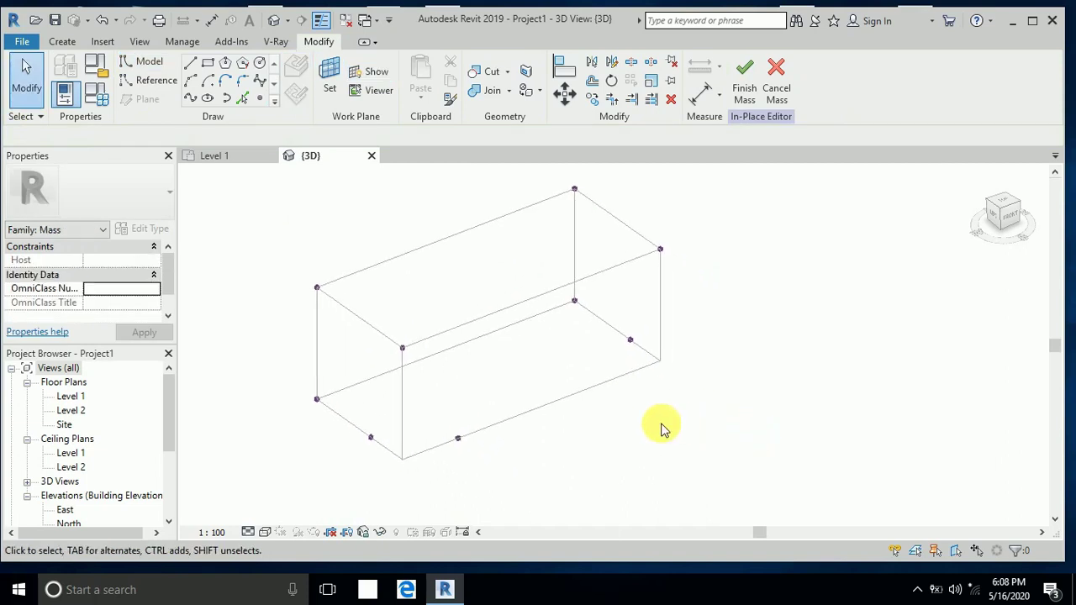
pyautogui.keyDown('shift'); pyautogui.moveTo(636, 436); pyautogui.dragTo(605, 374, button='middle'); pyautogui.keyUp('shift')
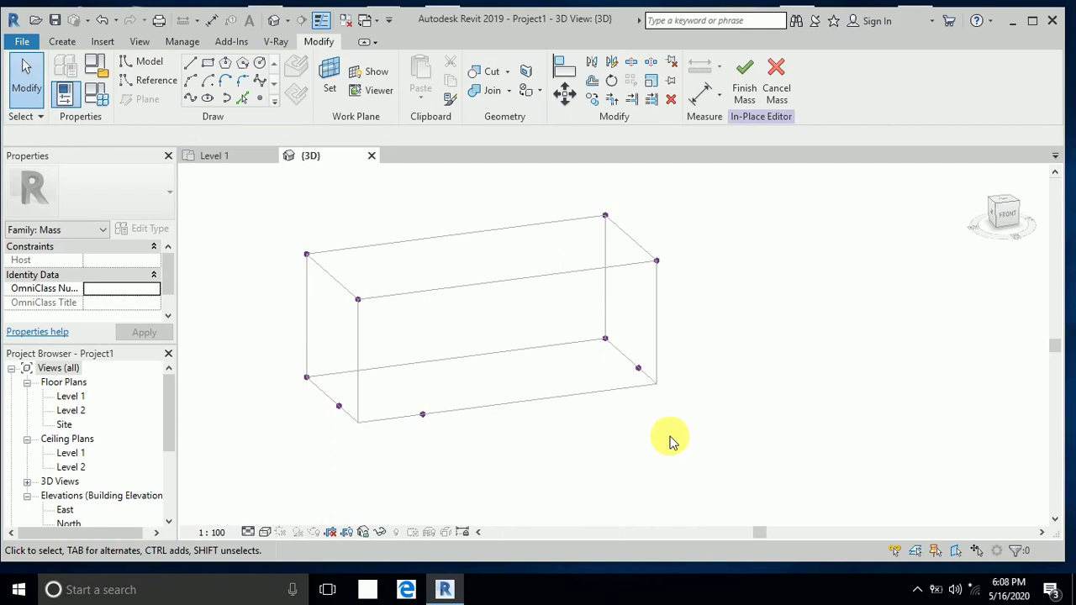
pyautogui.keyDown('shift'); pyautogui.moveTo(670, 445); pyautogui.dragTo(572, 451, button='middle'); pyautogui.keyUp('shift')
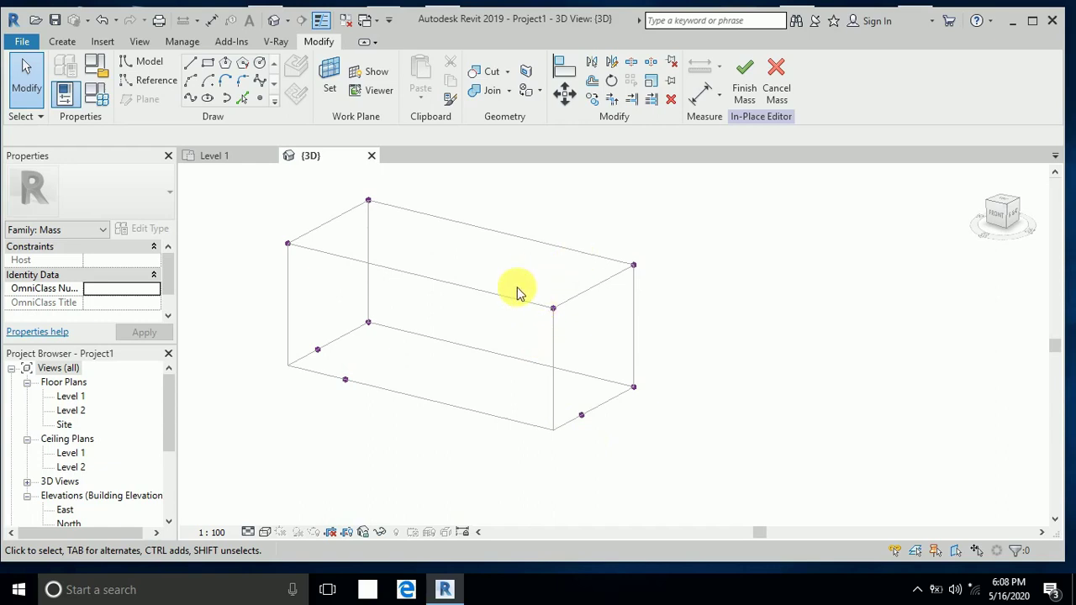
pyautogui.moveTo(518, 287); pyautogui.dragTo(547, 308, button='middle')
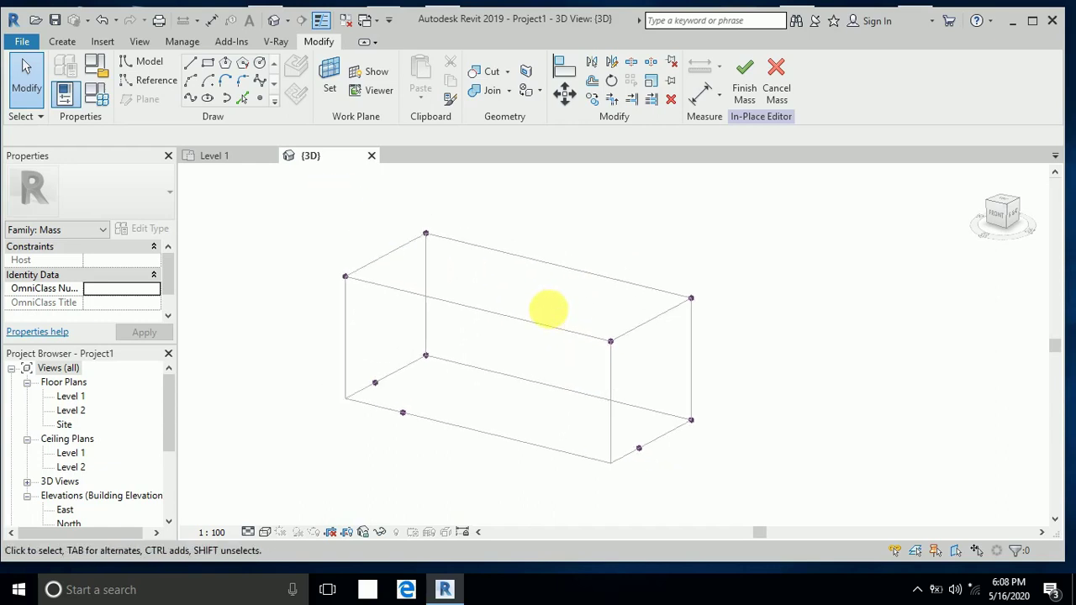
pyautogui.moveTo(289, 183); pyautogui.dragTo(448, 304)
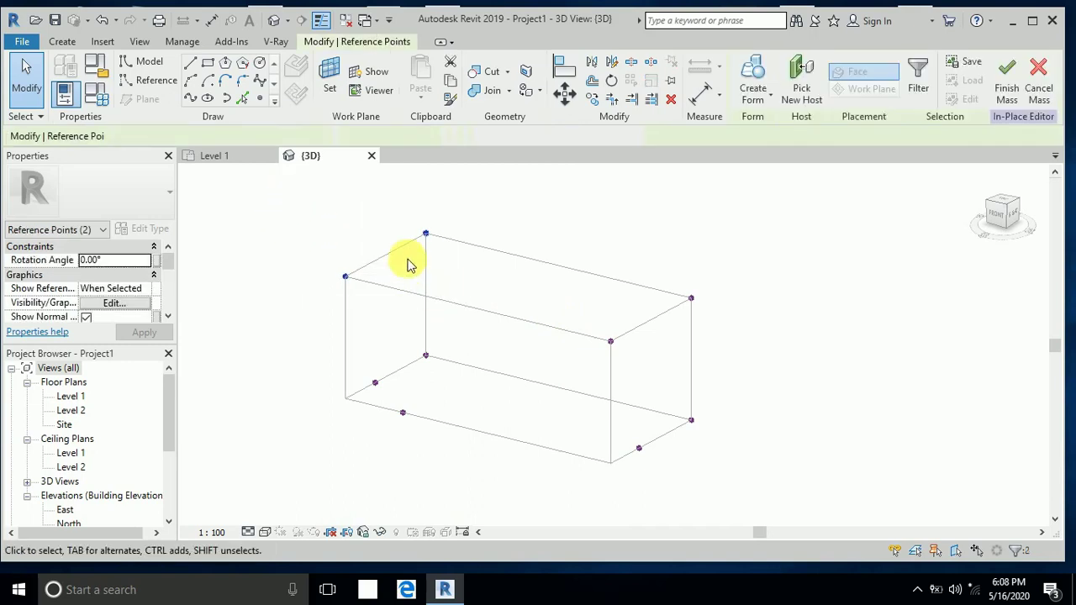
pyautogui.click(192, 99)
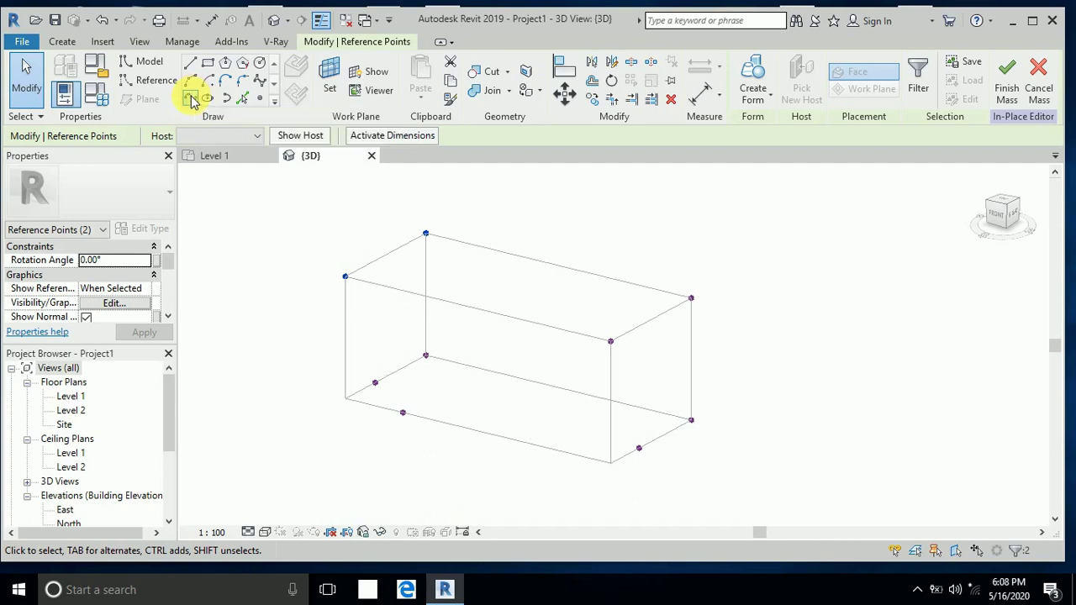
# Draw a spline between the reference points on the box's left and front bottom edges, near the front-left corner
pyautogui.click(290, 285)
pyautogui.moveTo(356, 357); pyautogui.dragTo(418, 440)
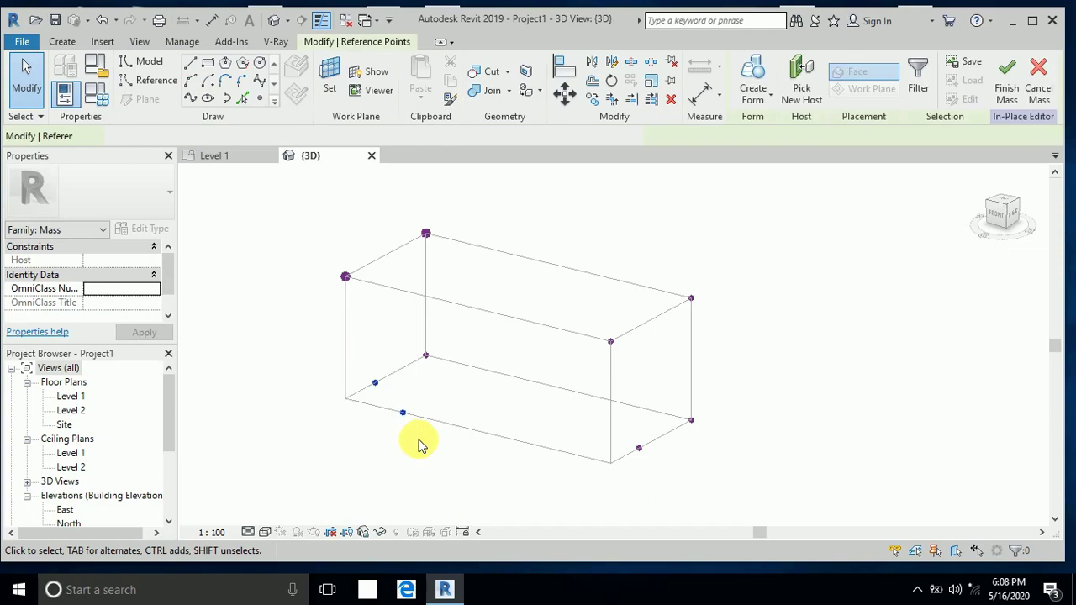
pyautogui.click(193, 102)
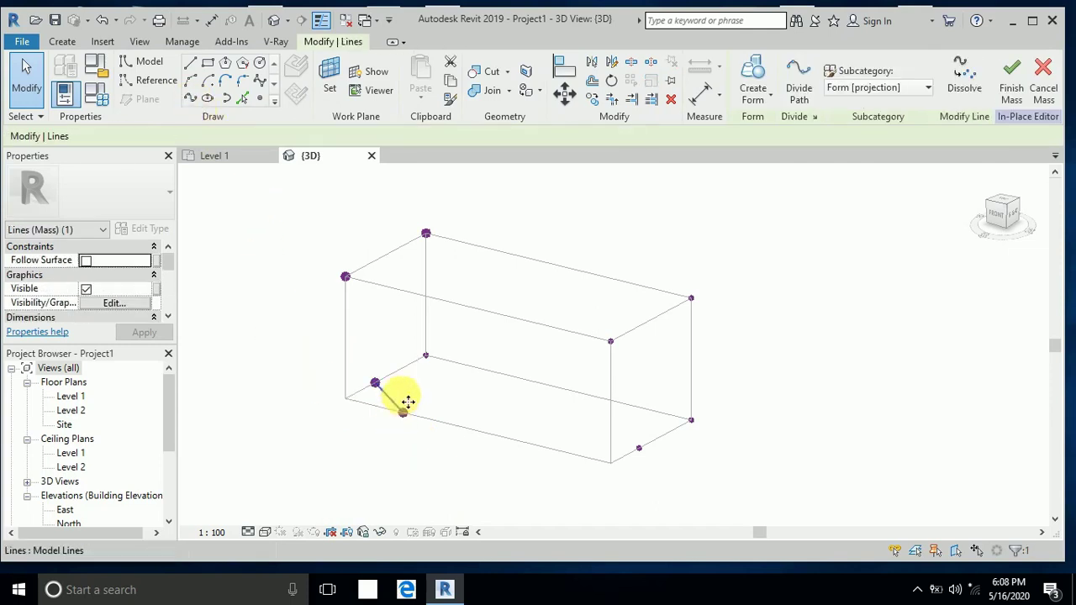
# Connect the rear bottom-left corner point by splines to the left bottom-edge point and to the rear top-left corner point
pyautogui.keyDown('shift'); pyautogui.moveTo(402, 393); pyautogui.dragTo(612, 415, button='middle'); pyautogui.keyUp('shift')
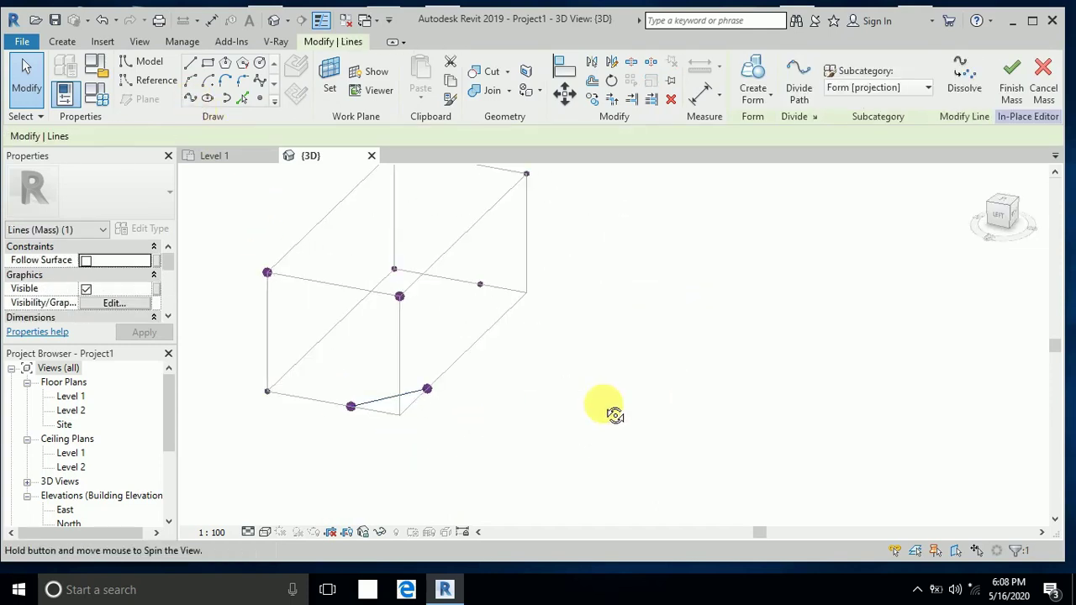
pyautogui.moveTo(235, 368); pyautogui.dragTo(376, 441)
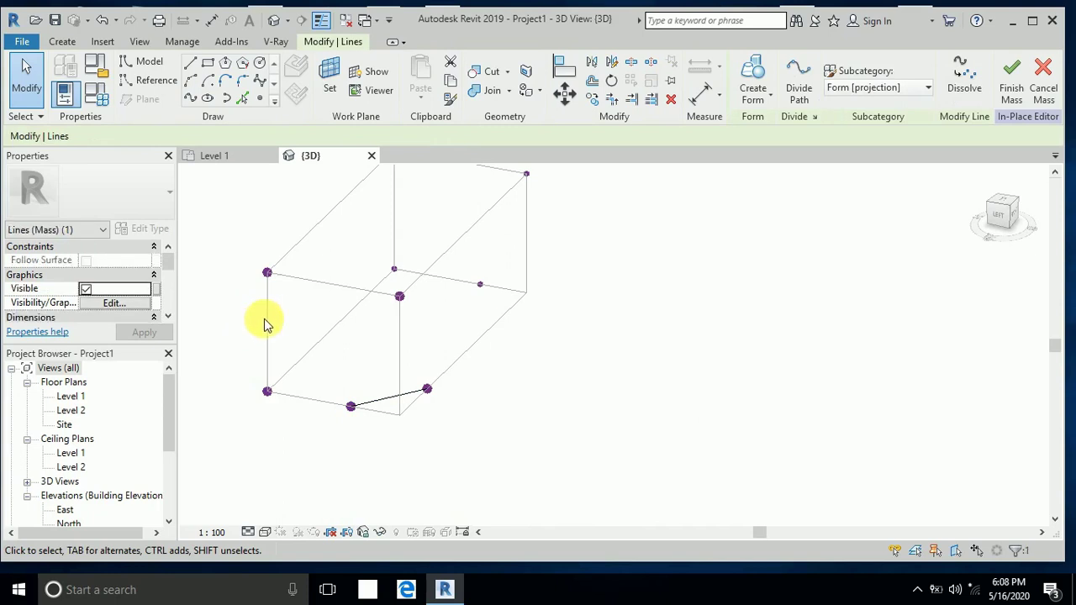
pyautogui.press('Escape')
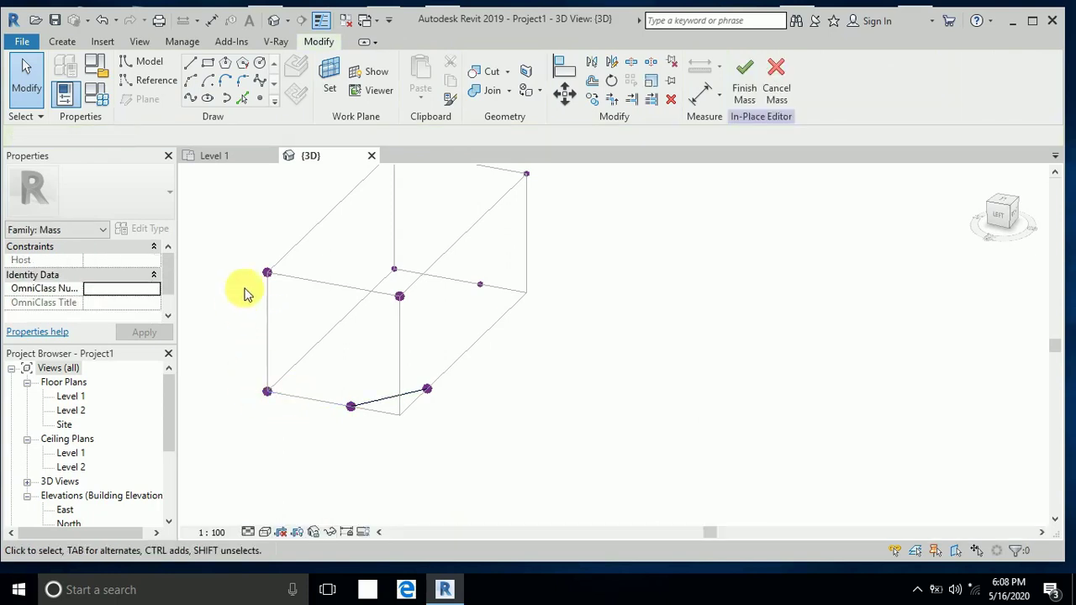
pyautogui.moveTo(294, 417); pyautogui.dragTo(295, 435)
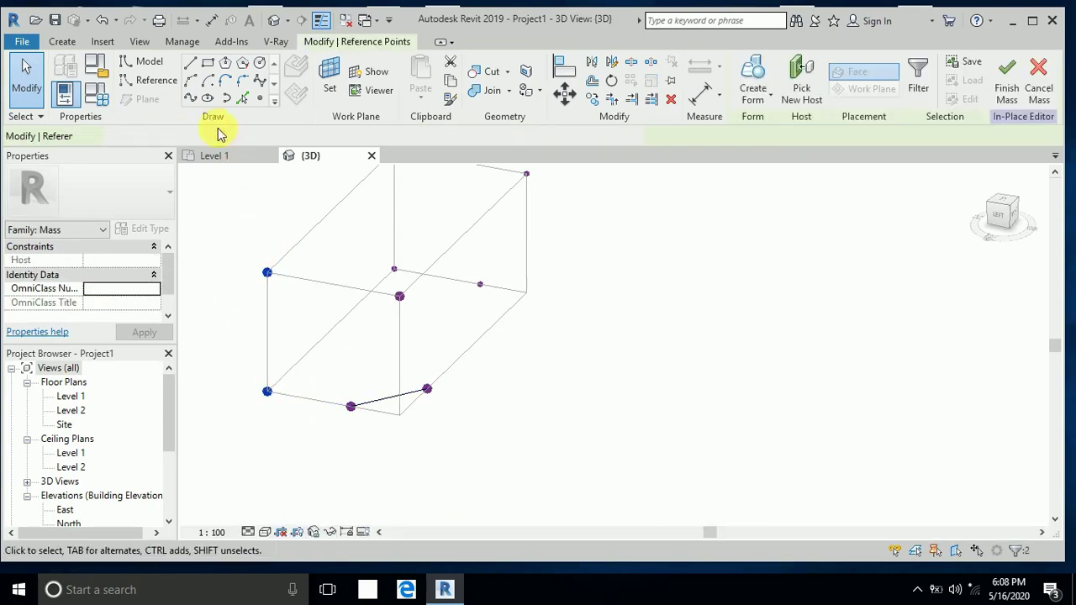
pyautogui.click(193, 99)
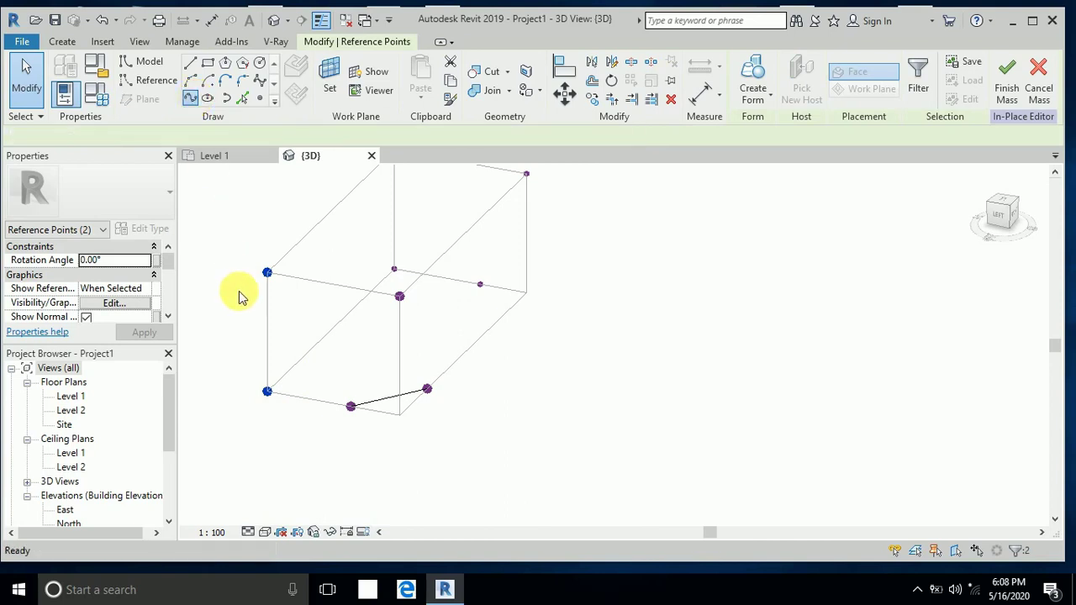
# Draw a spline from the front top-left corner point to the reference point on the front bottom edge
pyautogui.keyDown('shift'); pyautogui.moveTo(238, 347); pyautogui.dragTo(342, 346, button='middle'); pyautogui.keyUp('shift')
pyautogui.keyDown('shift'); pyautogui.moveTo(433, 368); pyautogui.dragTo(313, 333, button='middle'); pyautogui.keyUp('shift')
pyautogui.moveTo(296, 292); pyautogui.dragTo(391, 473)
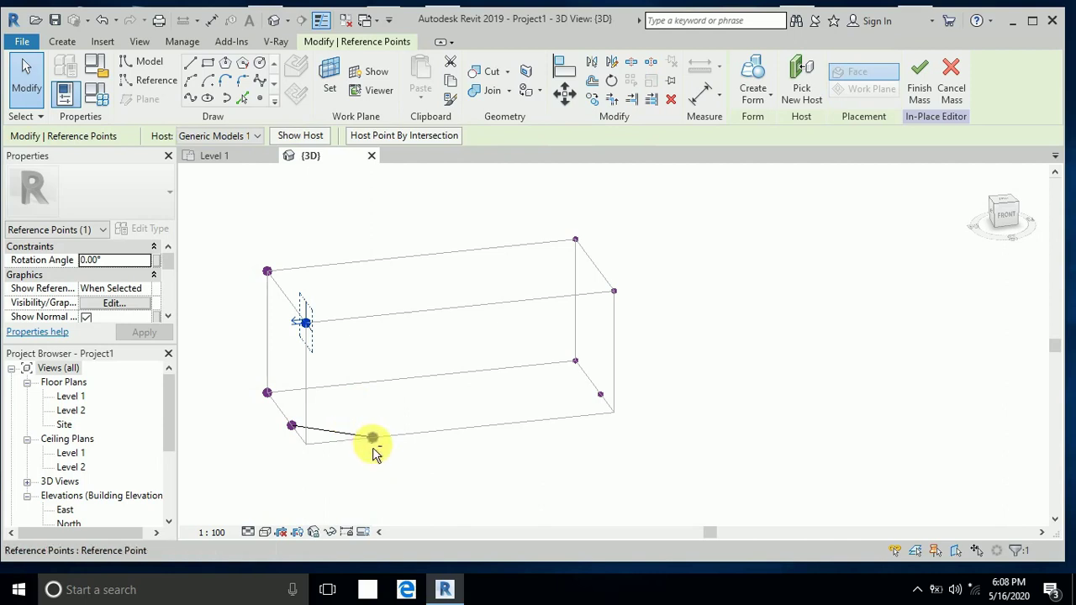
pyautogui.click(374, 445)
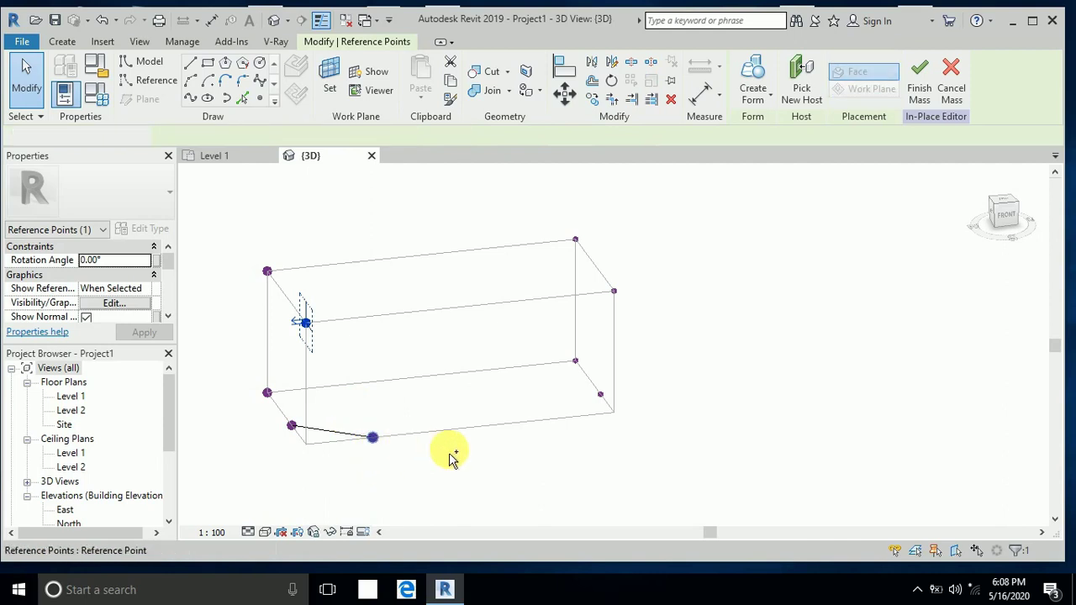
pyautogui.keyDown('ctrl'); pyautogui.click(305, 322); pyautogui.keyUp('ctrl')
pyautogui.click(190, 97)
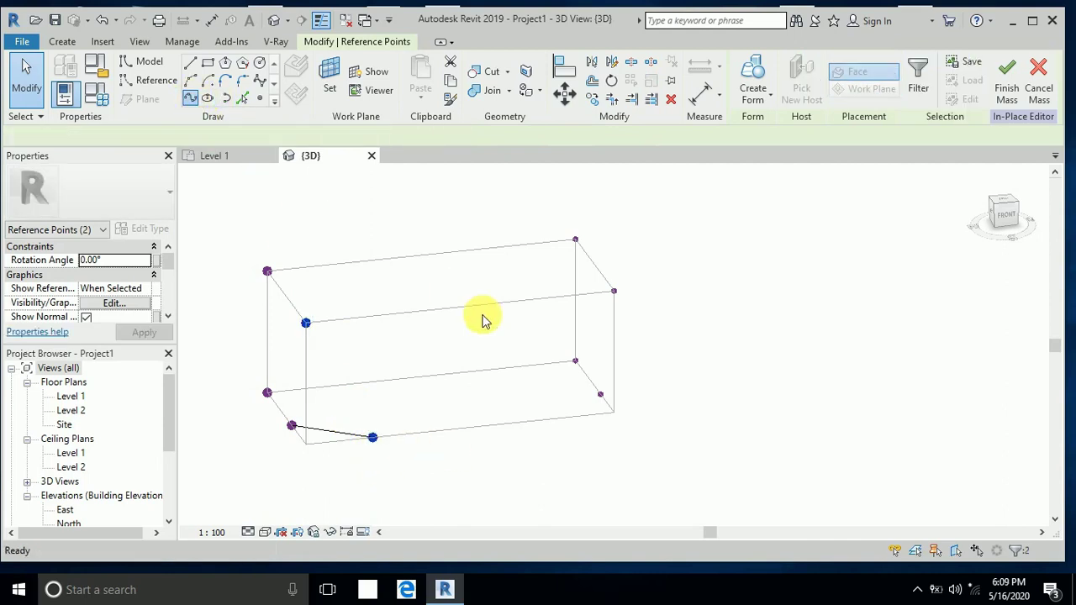
# Draw a spline from the front top-left corner point to the left bottom-edge point, closing the corner triangle
pyautogui.moveTo(437, 468)
pyautogui.keyDown('shift'); pyautogui.mouseDown(button='middle')
pyautogui.moveTo(552, 456)
pyautogui.moveTo(446, 463)
pyautogui.mouseUp(button='middle'); pyautogui.keyUp('shift')
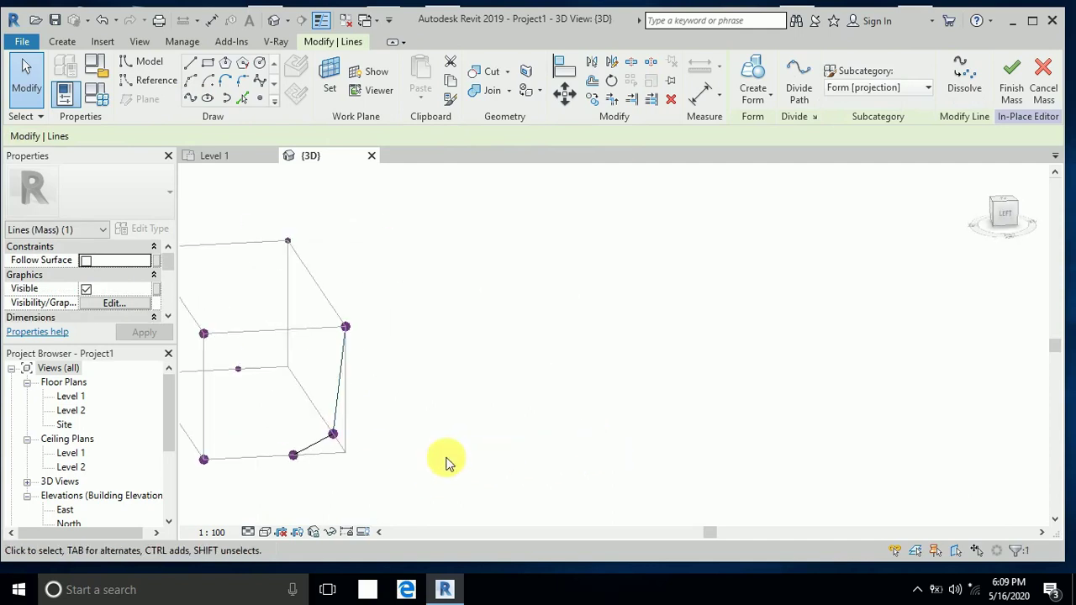
pyautogui.click(334, 436)
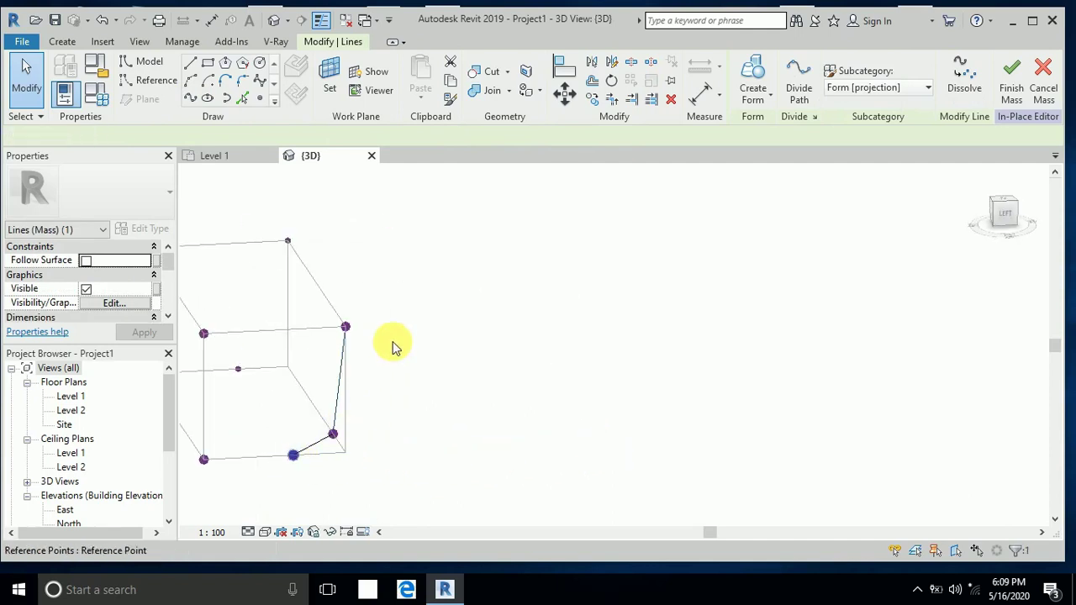
pyautogui.click(347, 329)
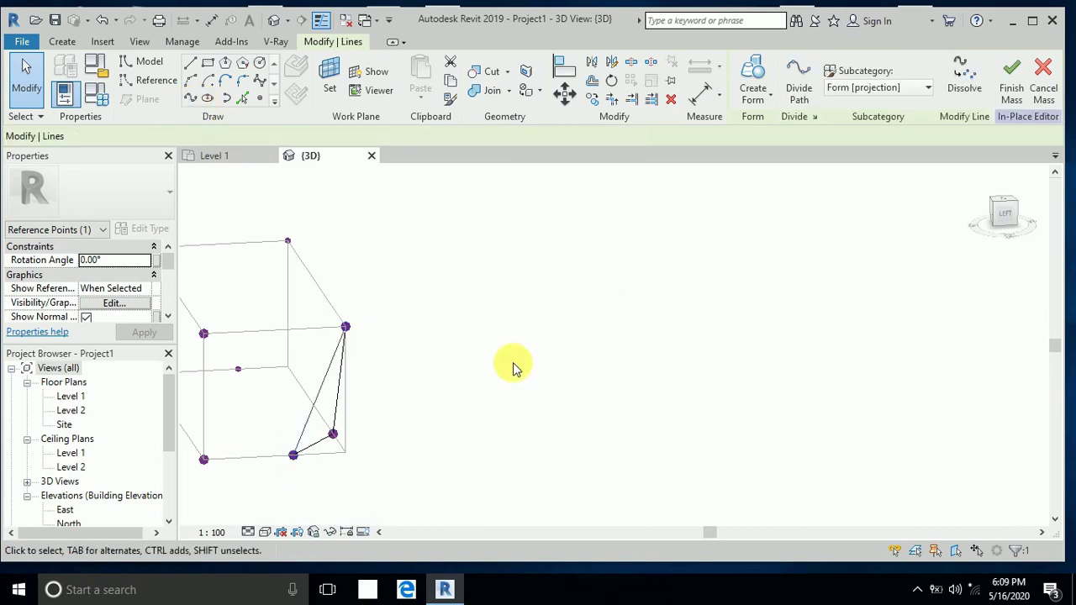
# Draw a spline between the reference points on the front and right bottom edges
pyautogui.keyDown('shift'); pyautogui.moveTo(511, 364); pyautogui.dragTo(320, 395, button='middle'); pyautogui.keyUp('shift')
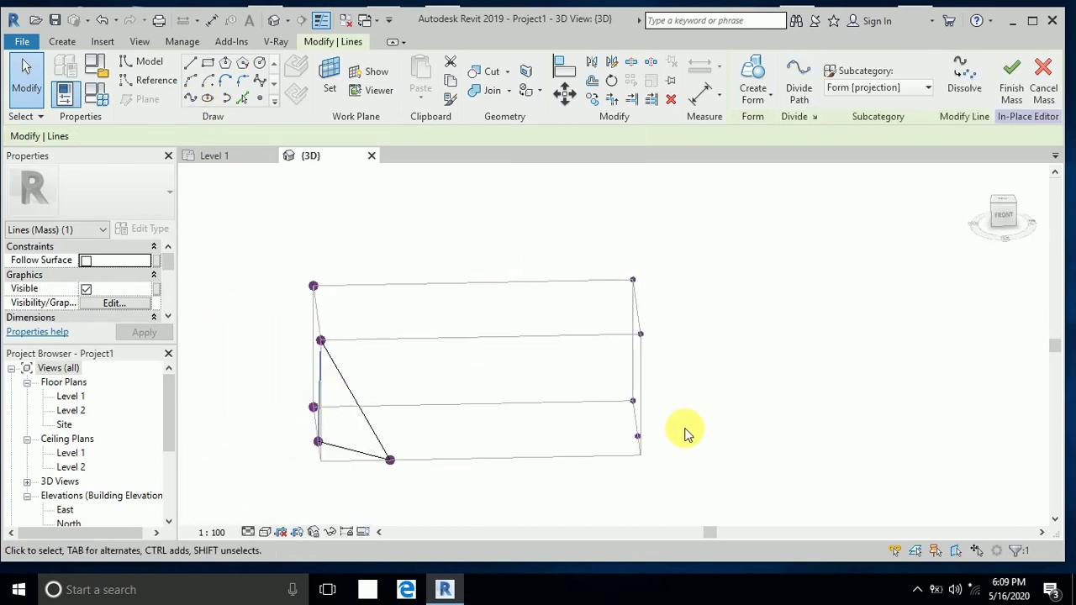
pyautogui.moveTo(679, 432)
pyautogui.keyDown('shift'); pyautogui.mouseDown(button='middle')
pyautogui.moveTo(701, 461)
pyautogui.moveTo(682, 445)
pyautogui.mouseUp(button='middle'); pyautogui.keyUp('shift')
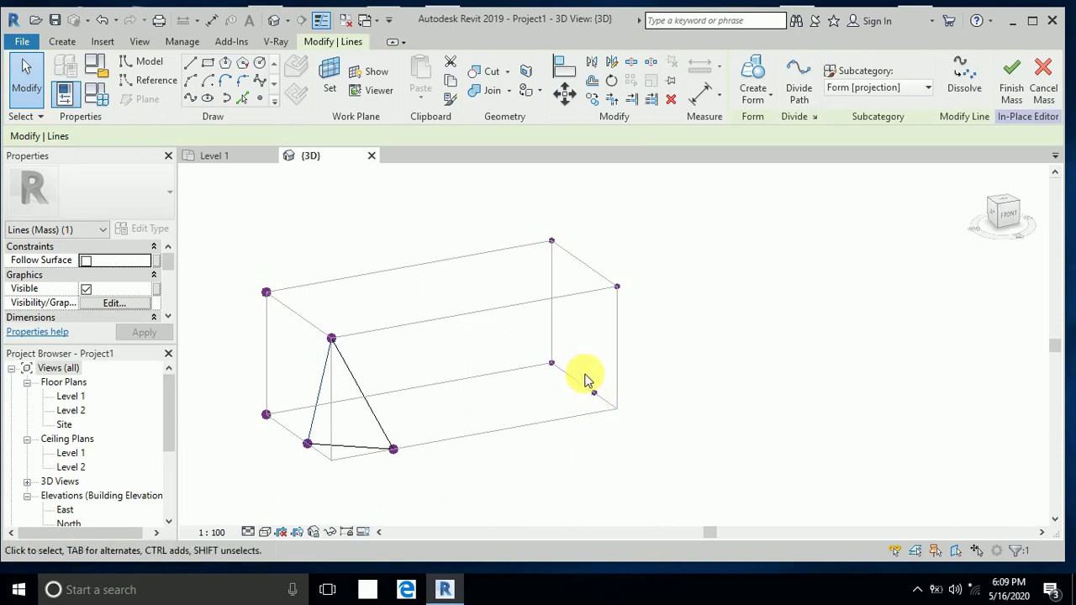
pyautogui.click(605, 419)
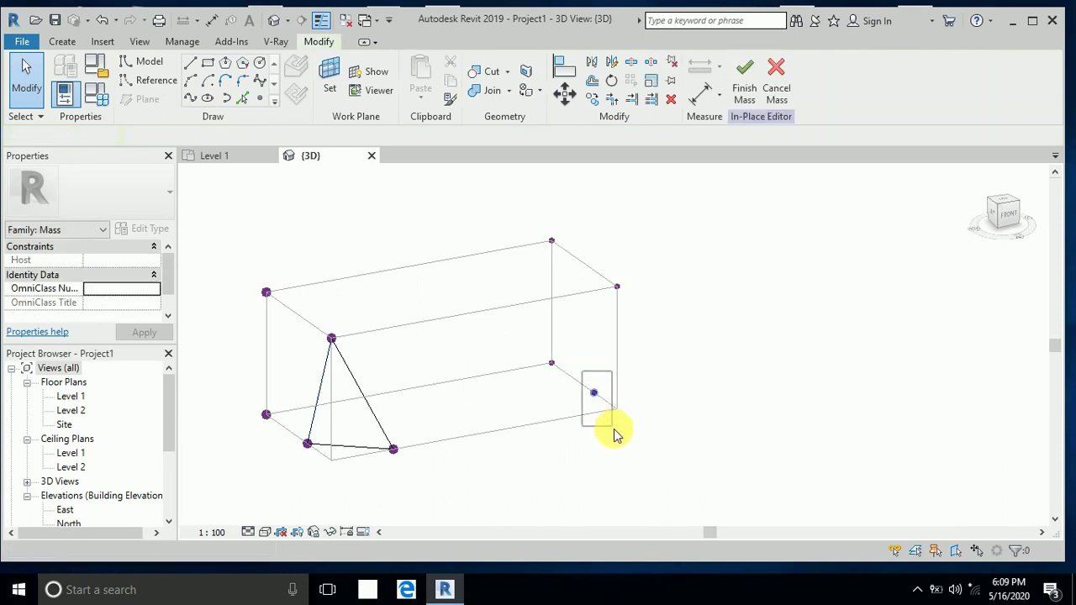
pyautogui.click(394, 453)
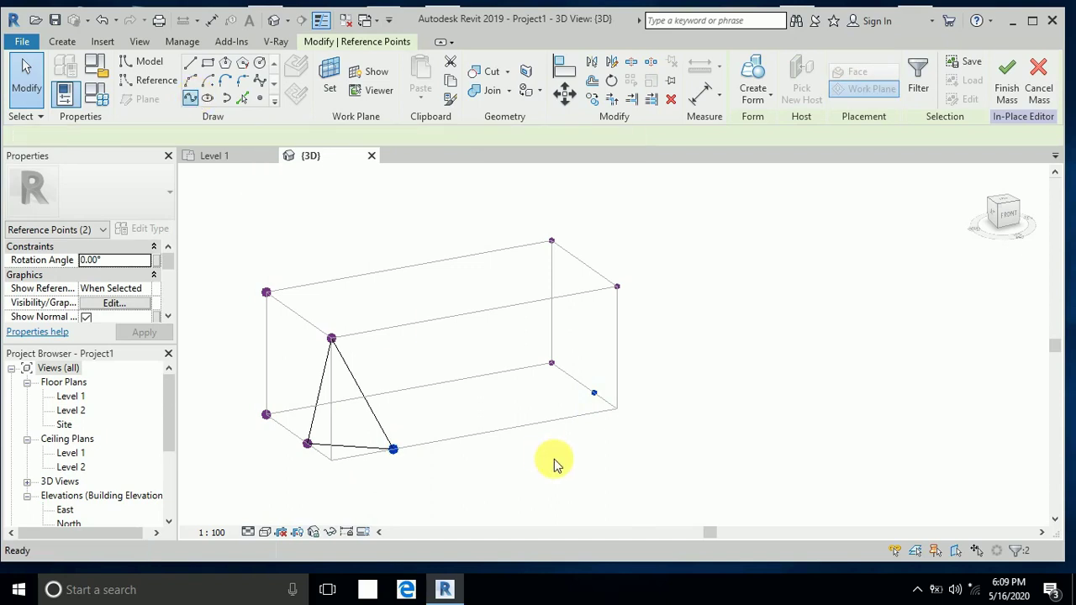
# Draw a spline from the right bottom-edge point up to the front top-right corner point
pyautogui.keyDown('shift'); pyautogui.moveTo(564, 463); pyautogui.dragTo(547, 440, button='middle'); pyautogui.keyUp('shift')
pyautogui.moveTo(598, 269); pyautogui.dragTo(642, 418)
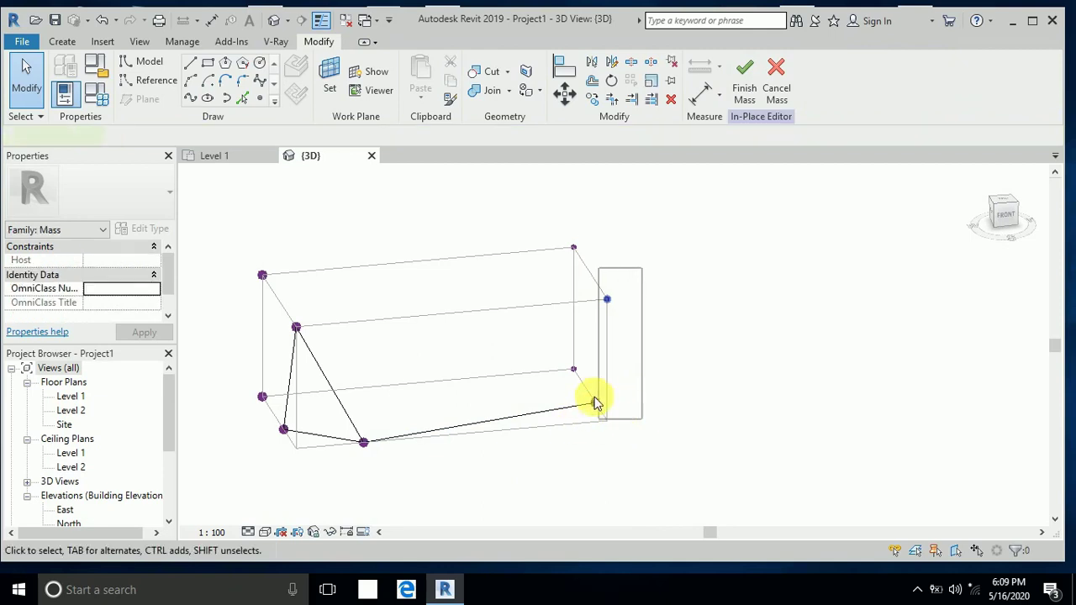
pyautogui.click(591, 404)
pyautogui.scroll(2, 595, 397)
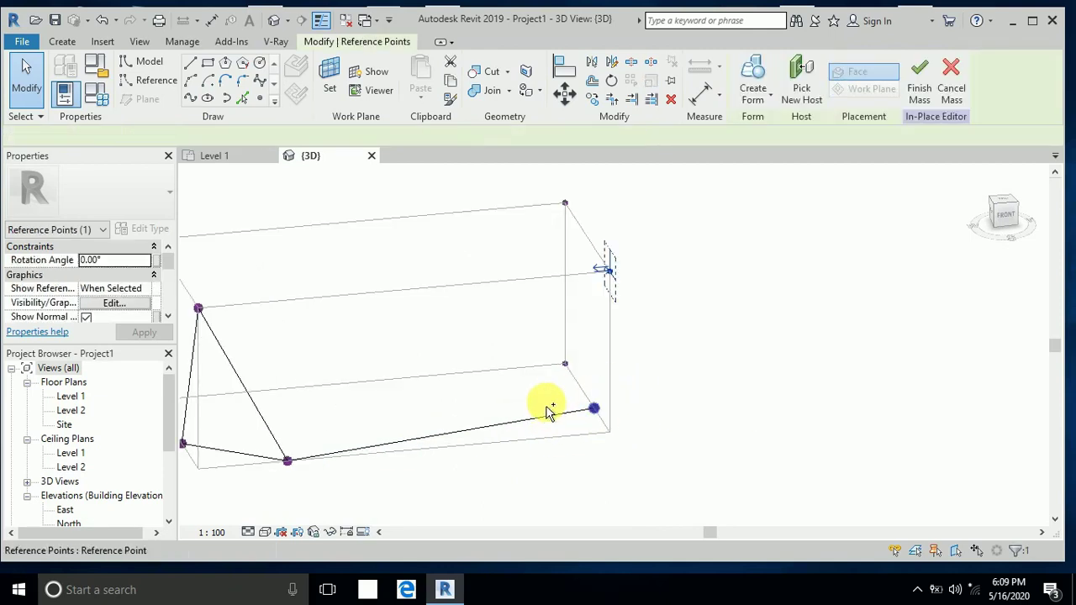
pyautogui.keyDown('ctrl'); pyautogui.click(609, 271); pyautogui.keyUp('ctrl')
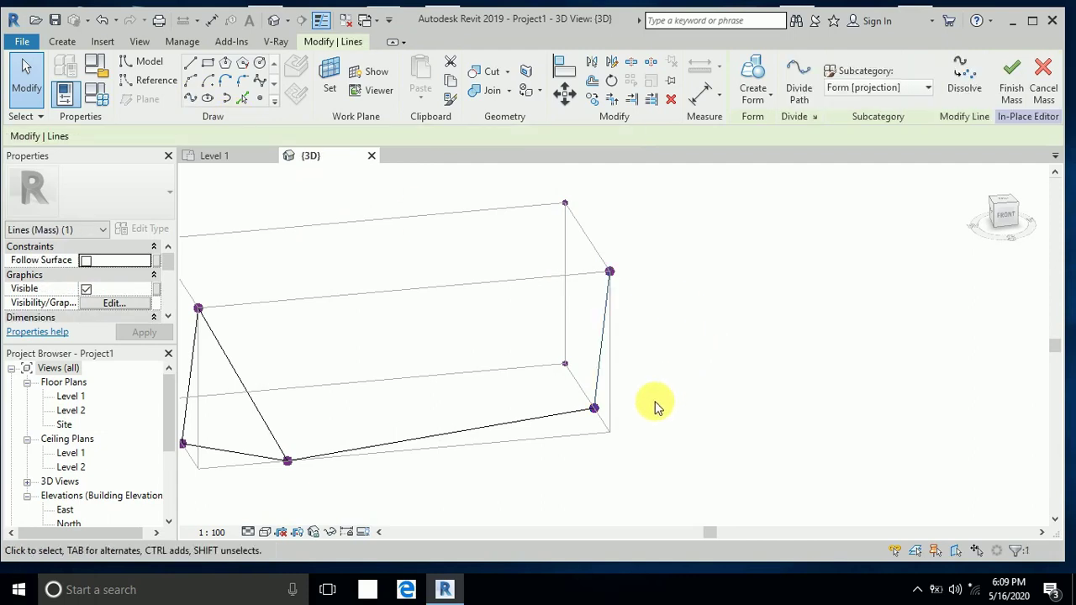
# Connect the front top-right corner point by splines to the front bottom-edge point and to the rear top-right corner point
pyautogui.keyDown('shift'); pyautogui.moveTo(657, 407); pyautogui.dragTo(720, 350, button='middle'); pyautogui.keyUp('shift')
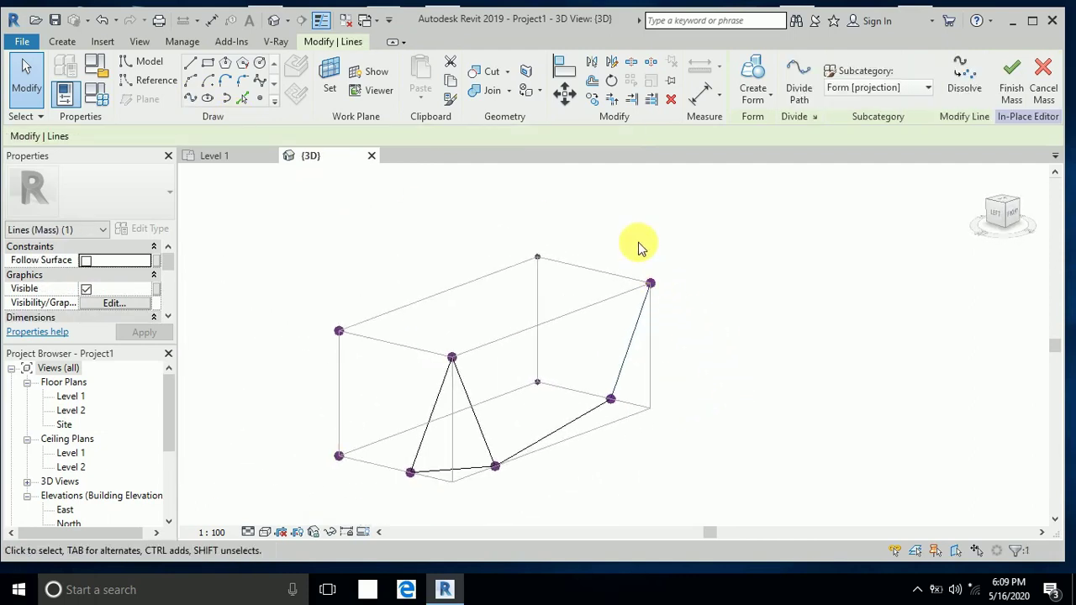
pyautogui.moveTo(634, 261); pyautogui.dragTo(682, 326)
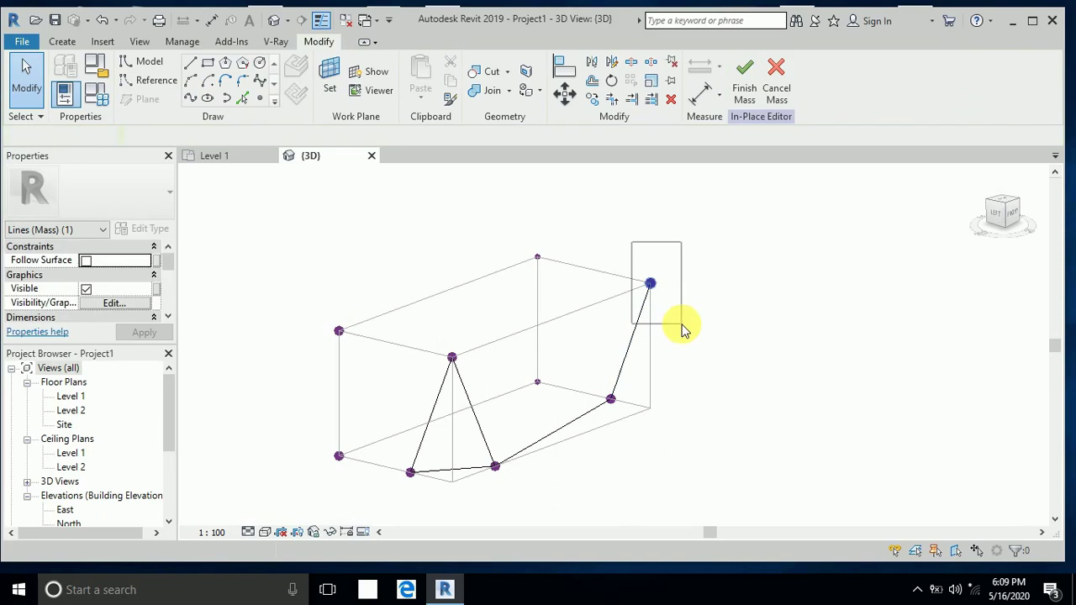
pyautogui.keyDown('ctrl'); pyautogui.click(496, 467); pyautogui.keyUp('ctrl')
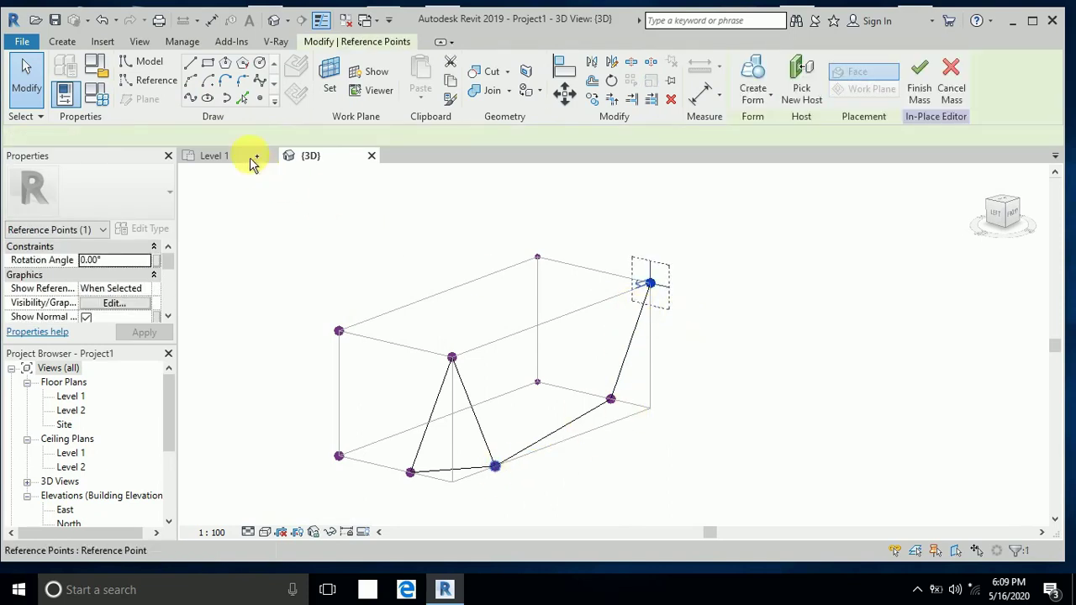
pyautogui.click(194, 100)
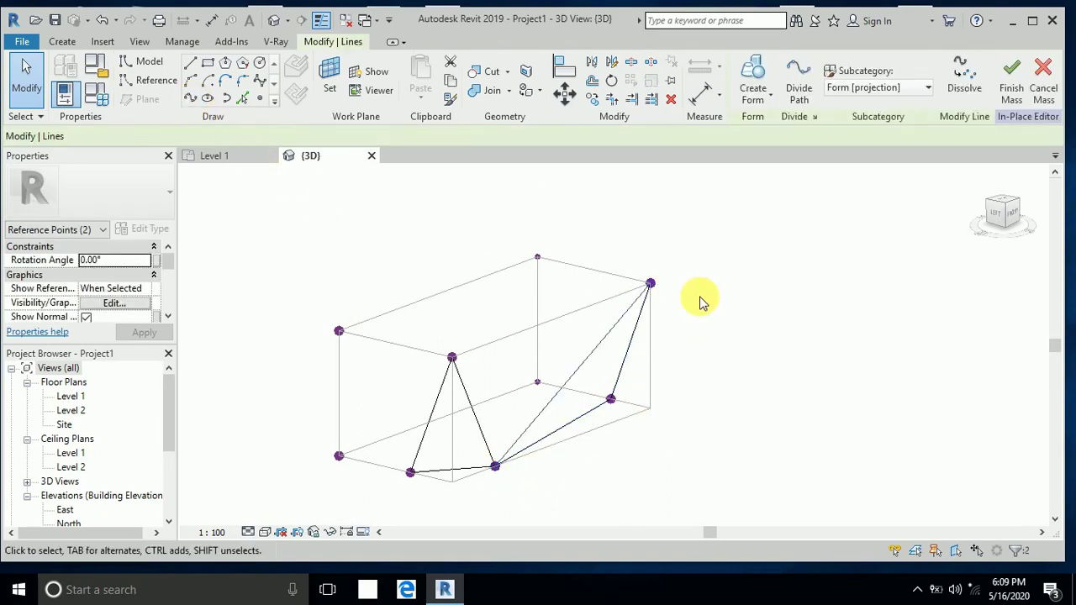
pyautogui.keyDown('shift'); pyautogui.moveTo(708, 354); pyautogui.dragTo(667, 431, button='middle'); pyautogui.keyUp('shift')
pyautogui.moveTo(609, 169); pyautogui.dragTo(720, 312)
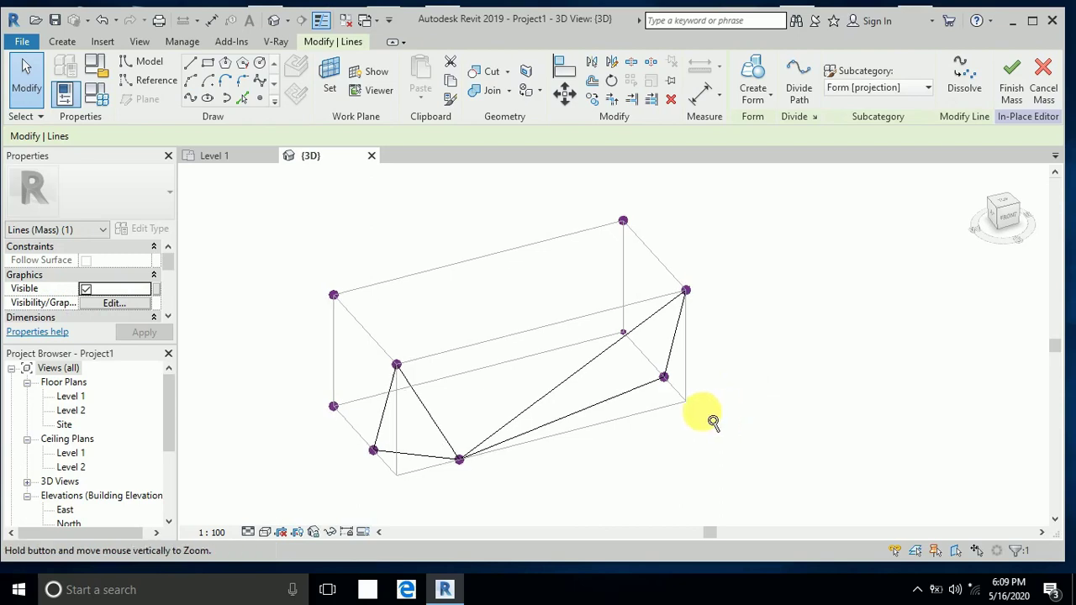
# Connect the rear bottom-right corner point by splines to the right bottom-edge point and to the rear top-right corner point
pyautogui.keyDown('shift'); pyautogui.moveTo(718, 415); pyautogui.dragTo(579, 333, button='middle'); pyautogui.keyUp('shift')
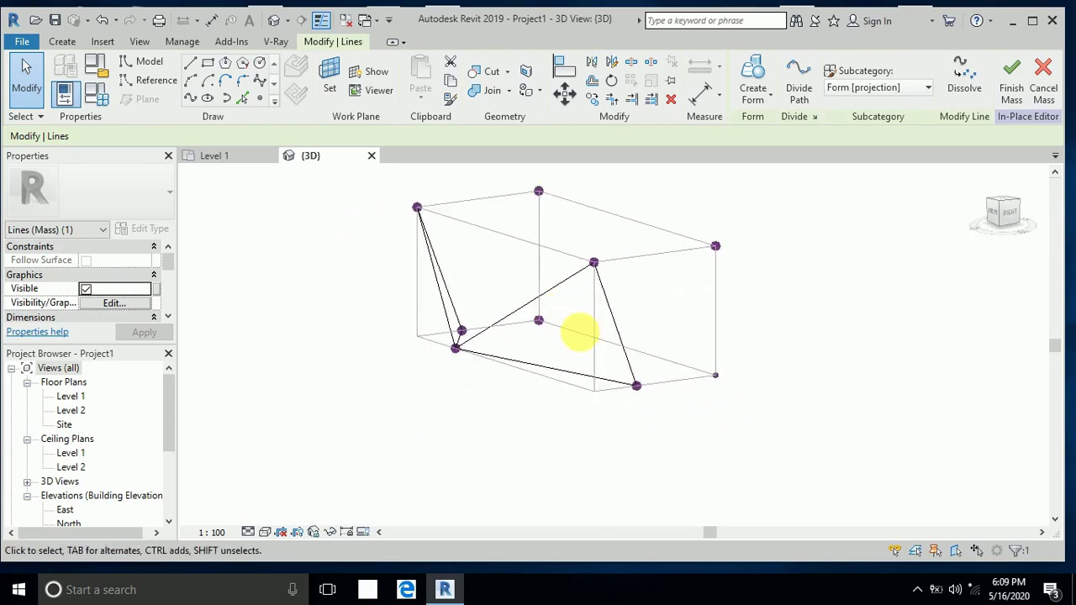
pyautogui.moveTo(617, 364); pyautogui.dragTo(649, 405)
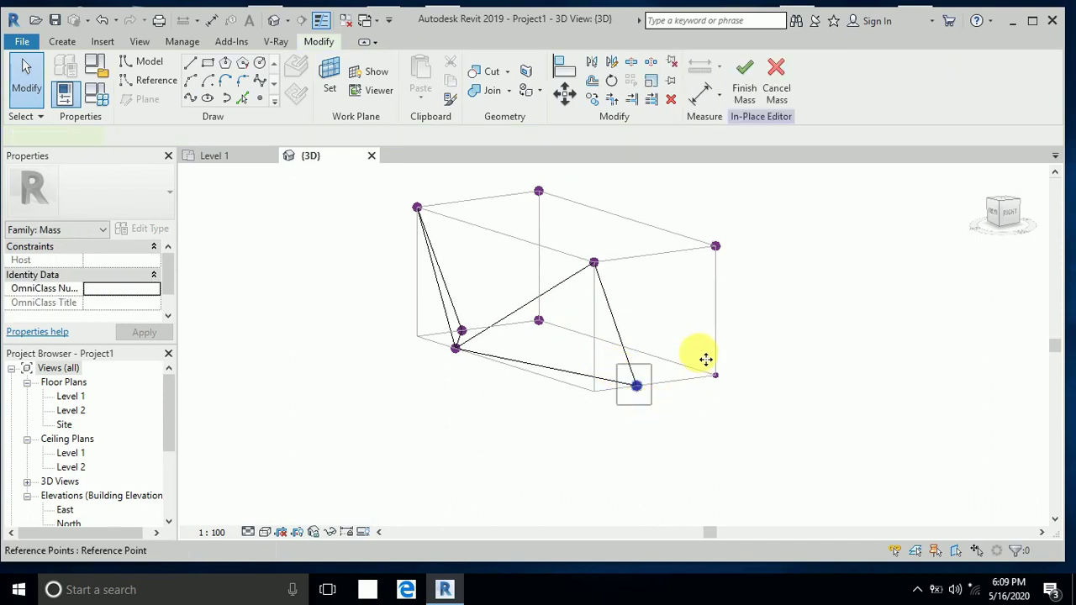
pyautogui.click(192, 99)
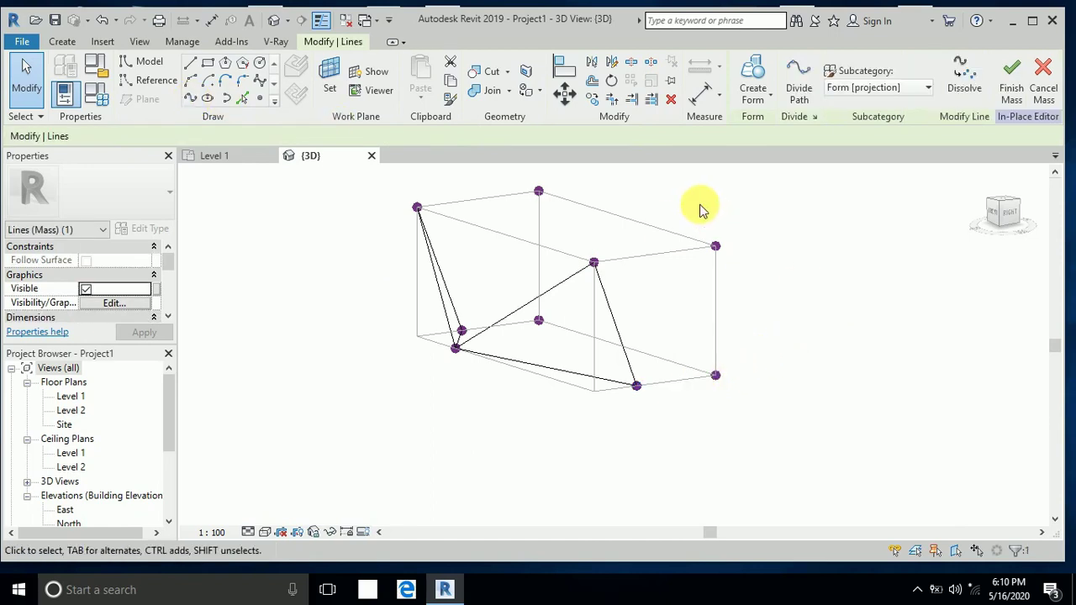
pyautogui.moveTo(698, 205); pyautogui.dragTo(746, 414)
pyautogui.click(190, 100)
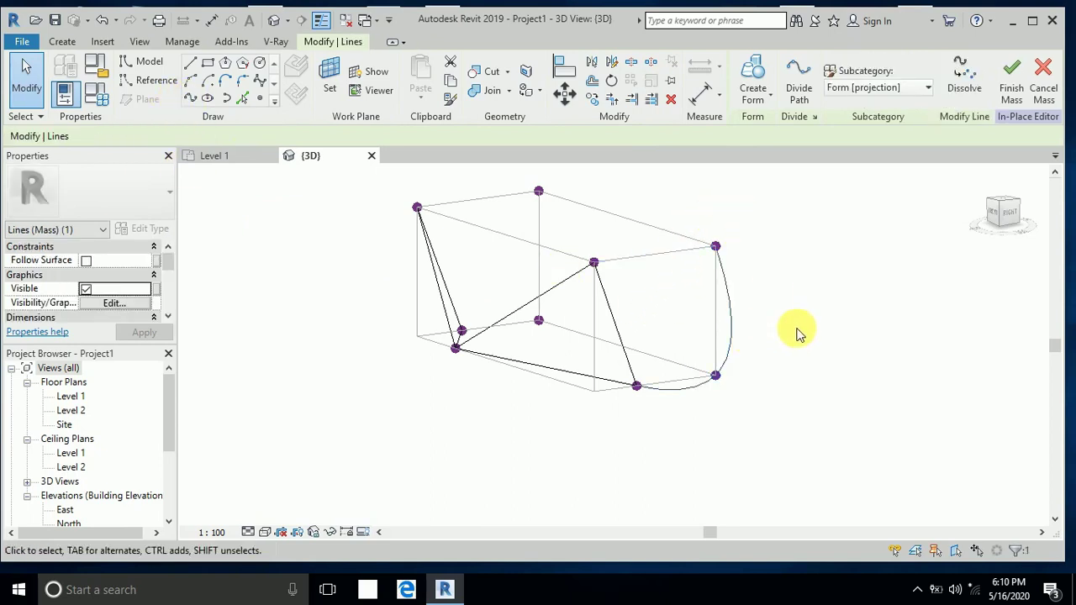
# Delete the curved spline, and connect the rear bottom-right corner point to the rear top-right corner point with a separate spline
pyautogui.press('Delete')
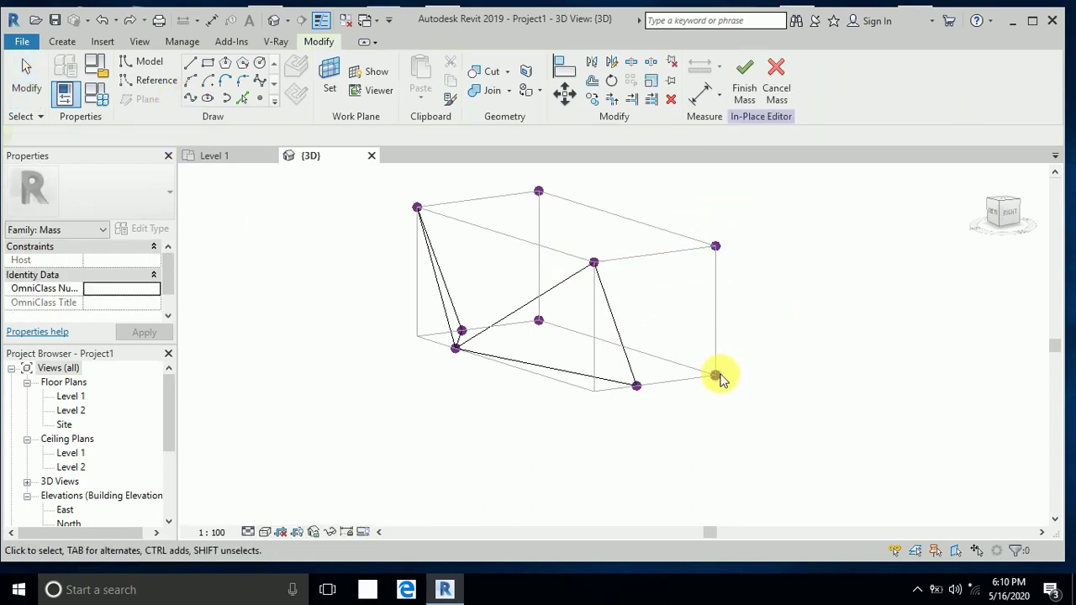
pyautogui.click(717, 247)
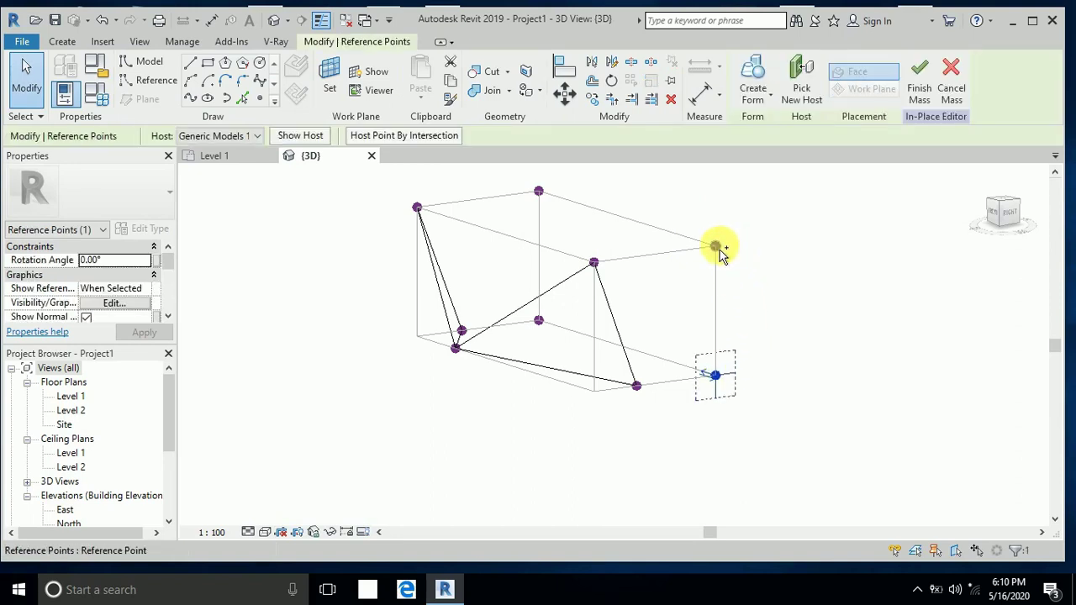
pyautogui.keyDown('ctrl'); pyautogui.click(715, 245); pyautogui.keyUp('ctrl')
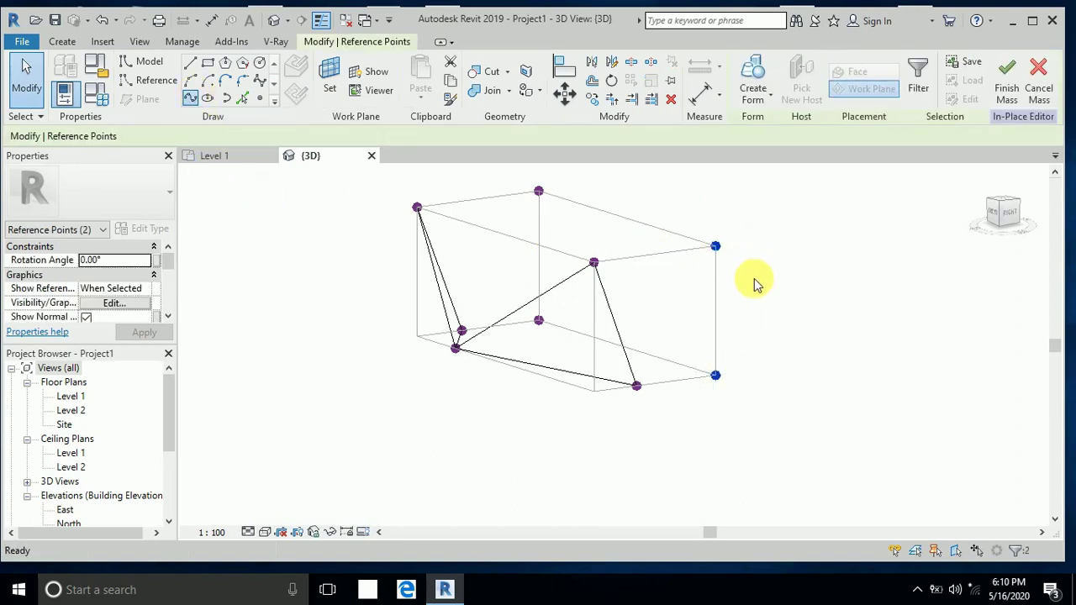
pyautogui.click(716, 284)
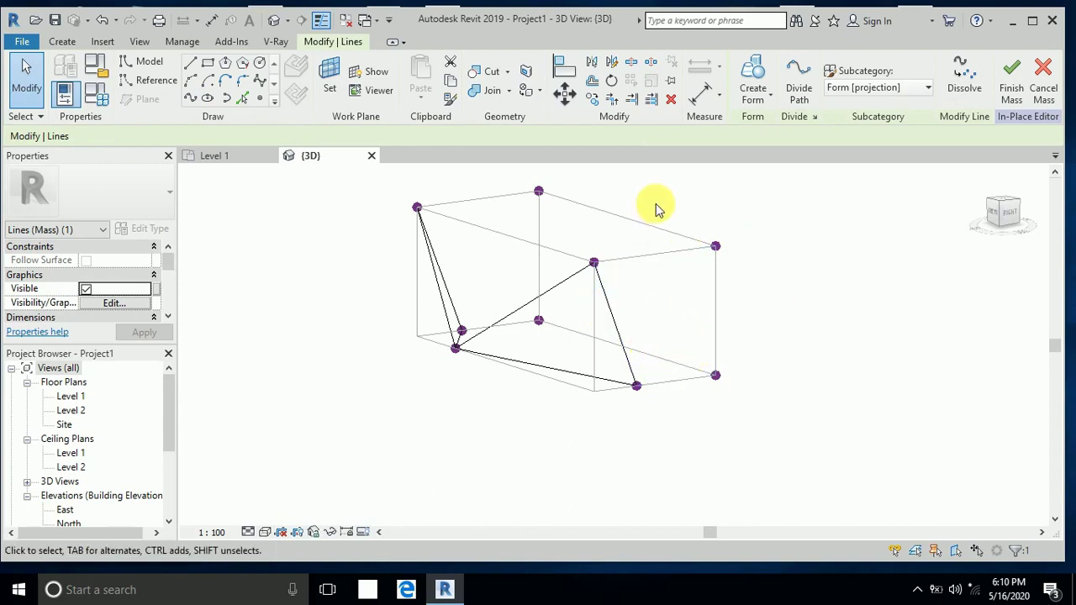
# Try to connect the rear top-left and rear top-right corner points with a spline
pyautogui.moveTo(677, 197); pyautogui.dragTo(496, 229, button='middle')
pyautogui.click(496, 228)
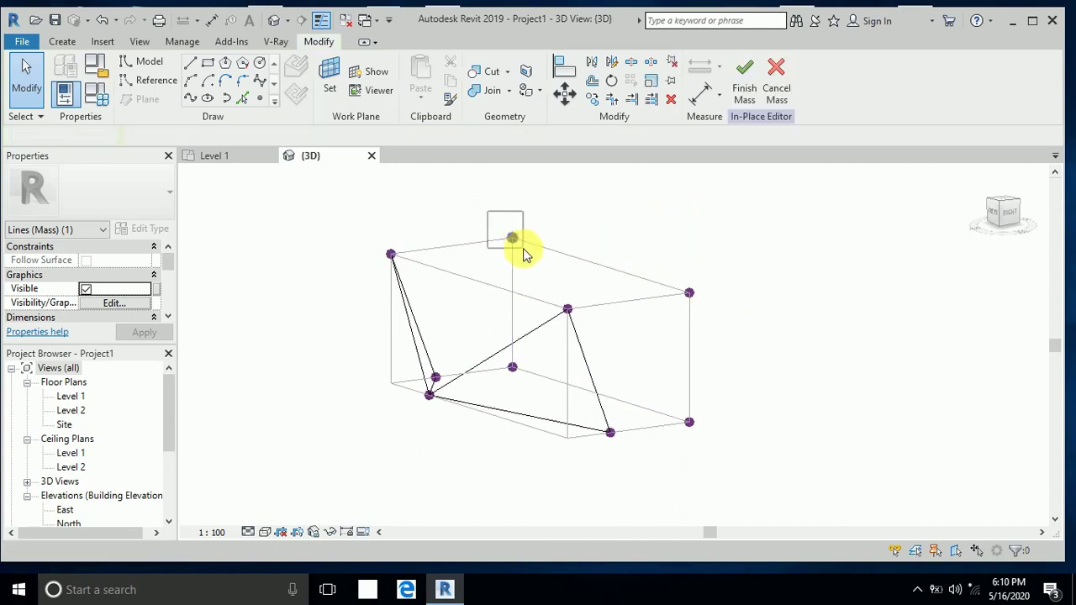
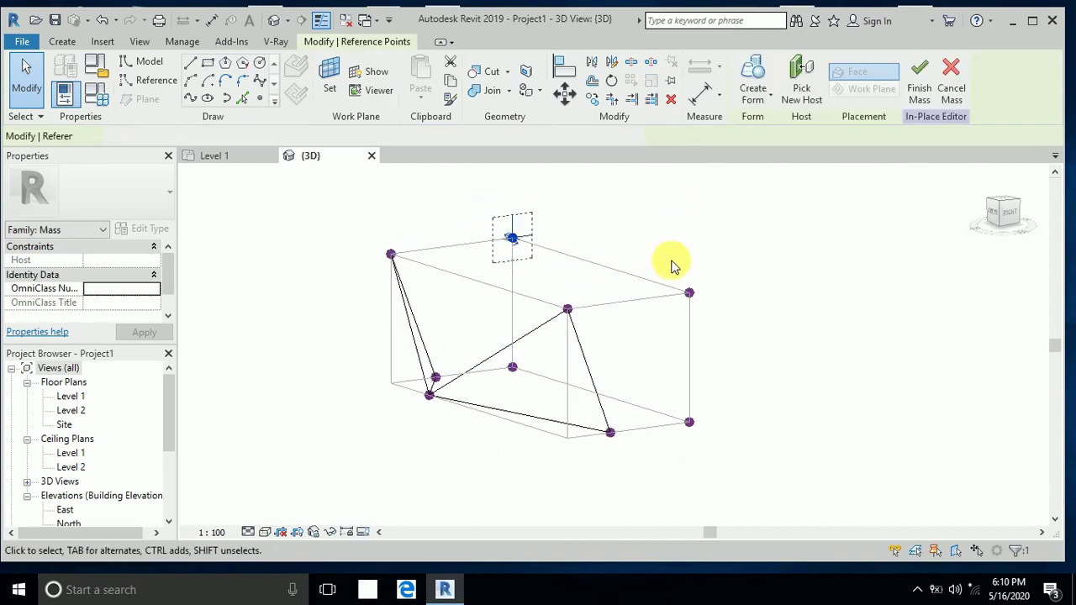
pyautogui.keyDown('ctrl'); pyautogui.click(689, 294); pyautogui.keyUp('ctrl')
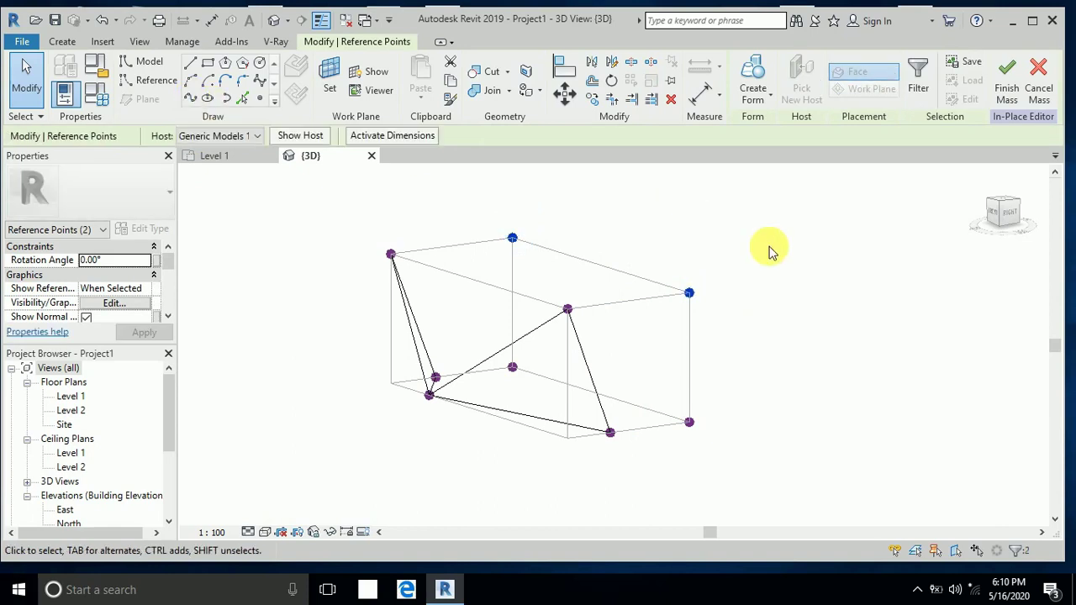
pyautogui.press('Escape')
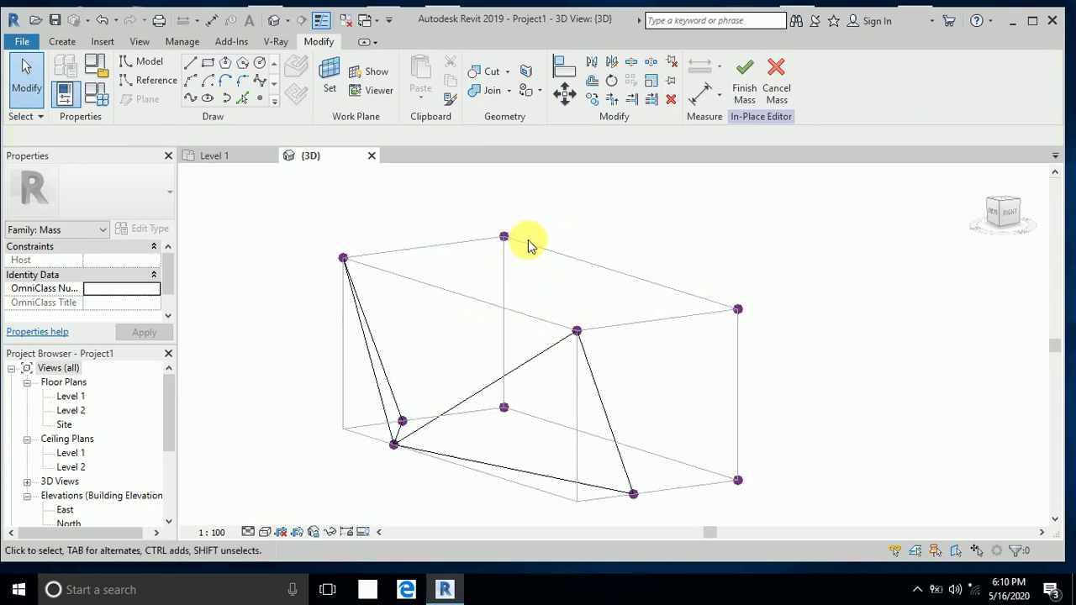
# Draw a spline between the front top-left and front top-right corner points
pyautogui.moveTo(531, 249); pyautogui.dragTo(526, 246, button='middle')
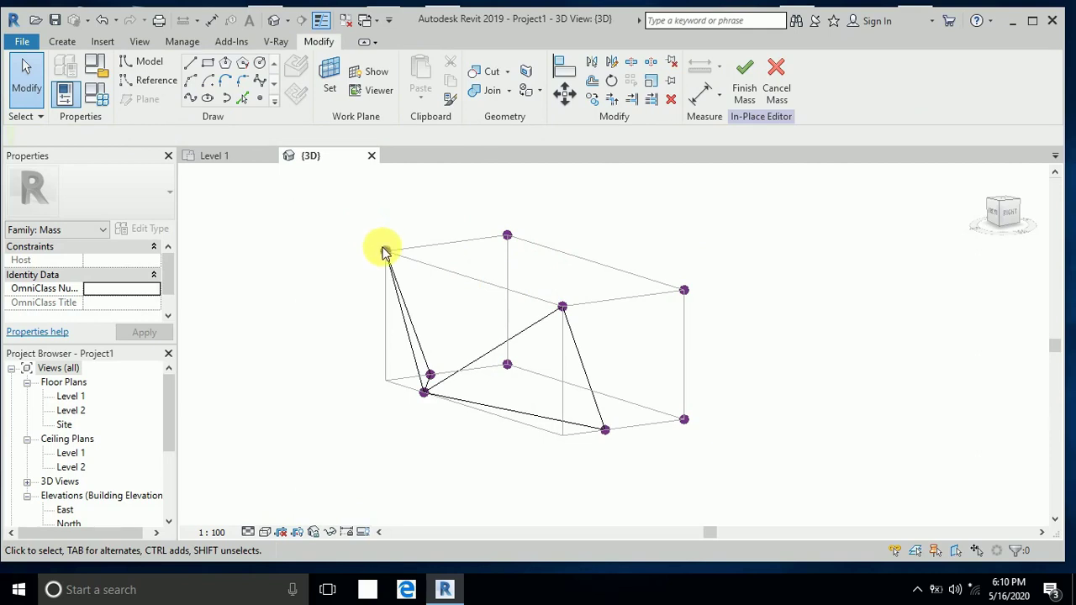
pyautogui.click(565, 310)
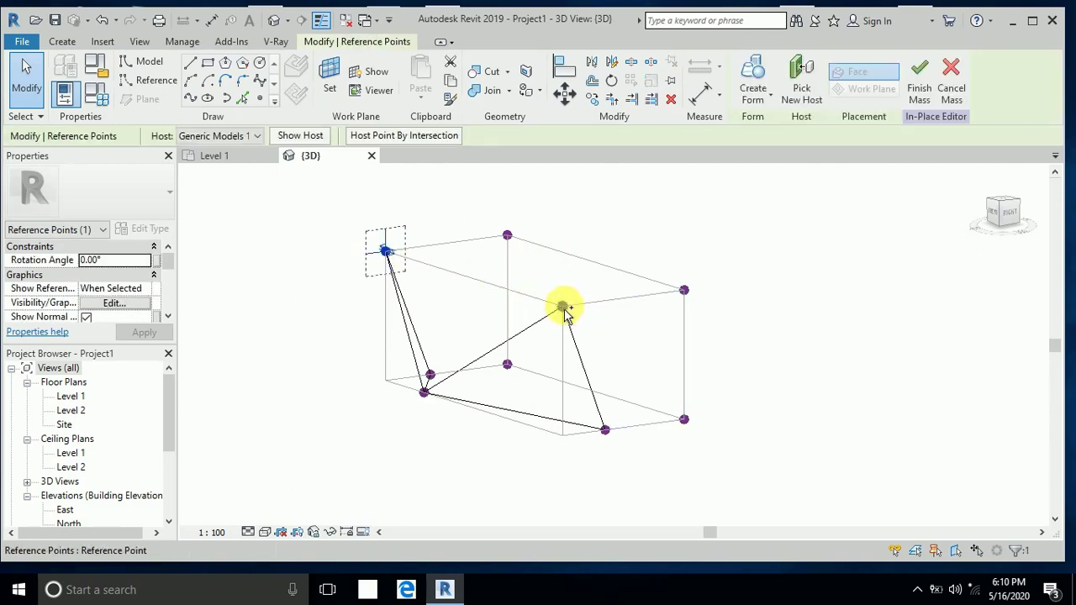
pyautogui.keyDown('ctrl'); pyautogui.click(563, 307); pyautogui.keyUp('ctrl')
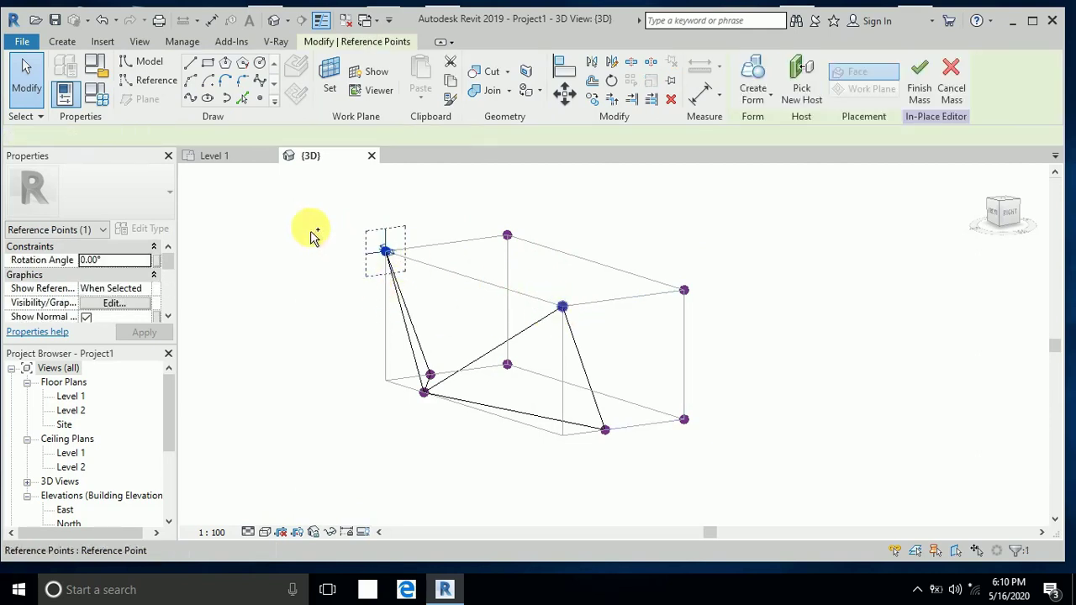
pyautogui.click(192, 99)
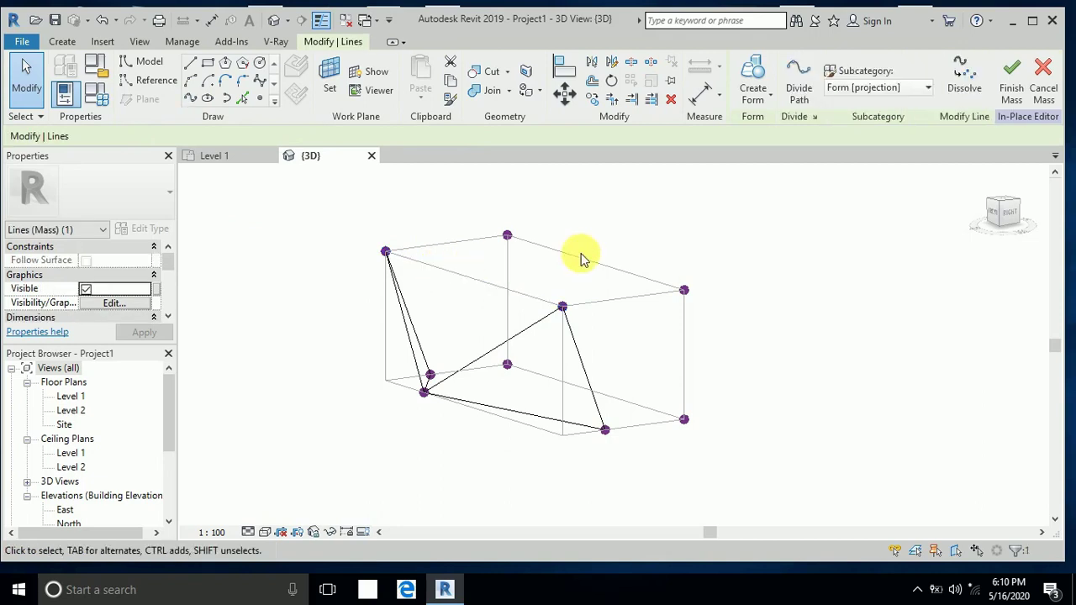
pyautogui.press('Escape')
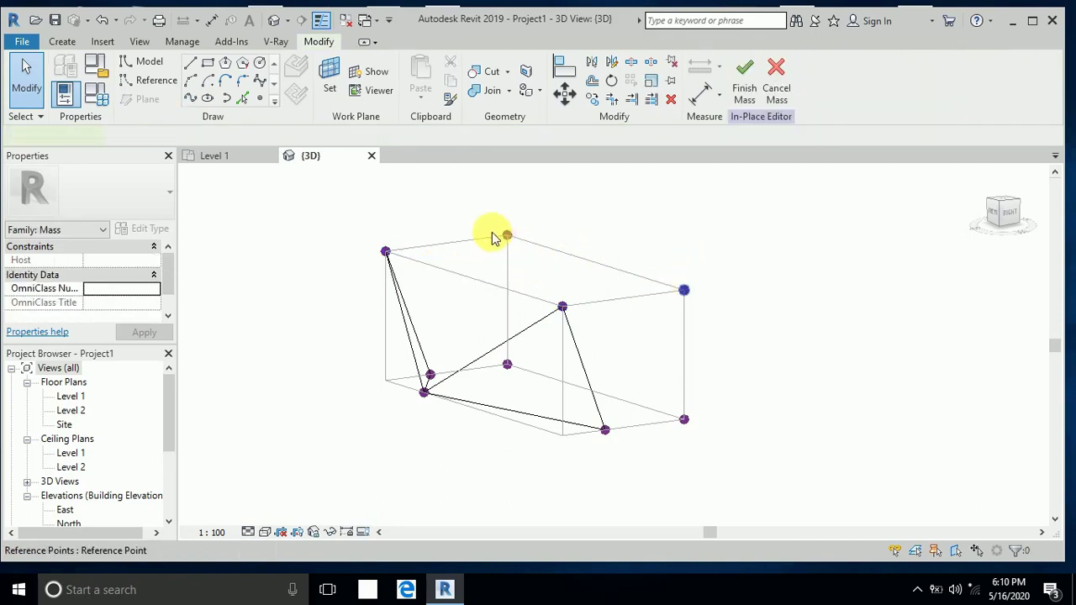
# Try again to draw a spline along the rear top edge between its two corner points
pyautogui.click(507, 236)
pyautogui.keyDown('ctrl'); pyautogui.click(509, 232); pyautogui.keyUp('ctrl')
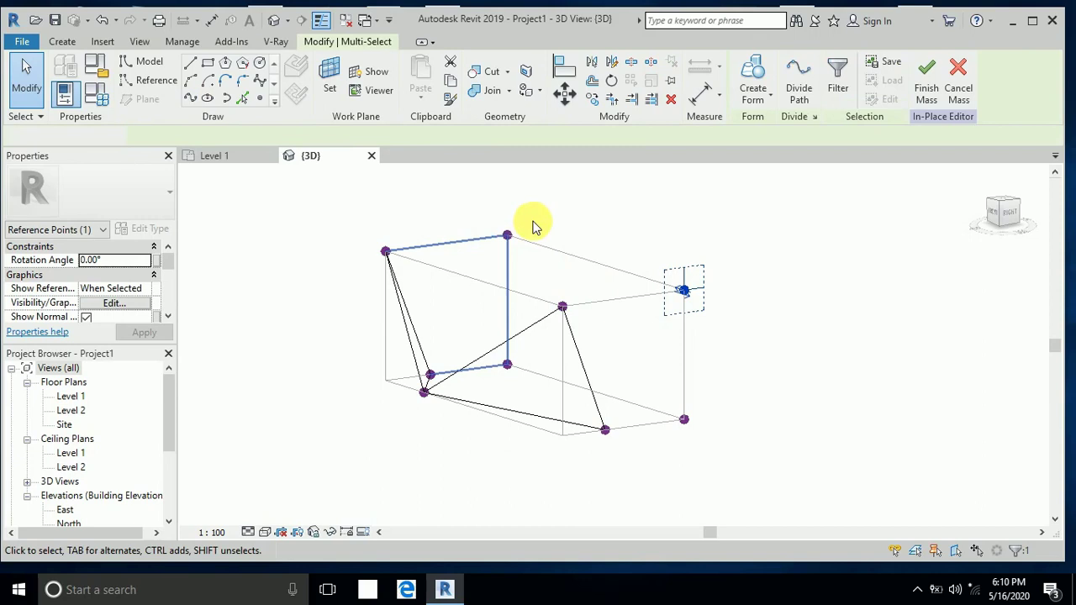
pyautogui.press('Escape')
pyautogui.moveTo(494, 213); pyautogui.dragTo(529, 252)
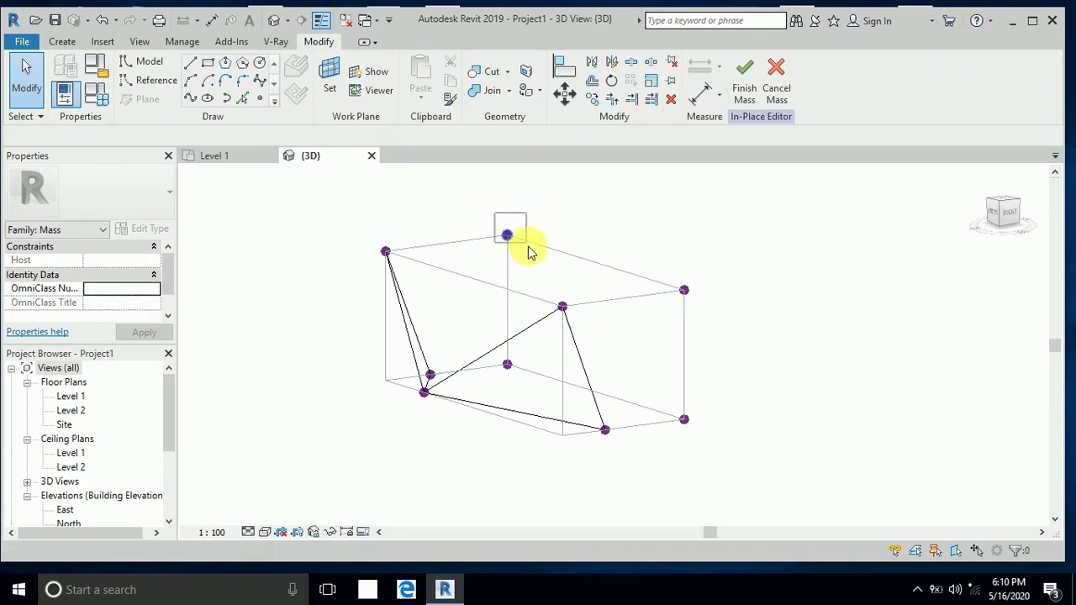
pyautogui.click(686, 292)
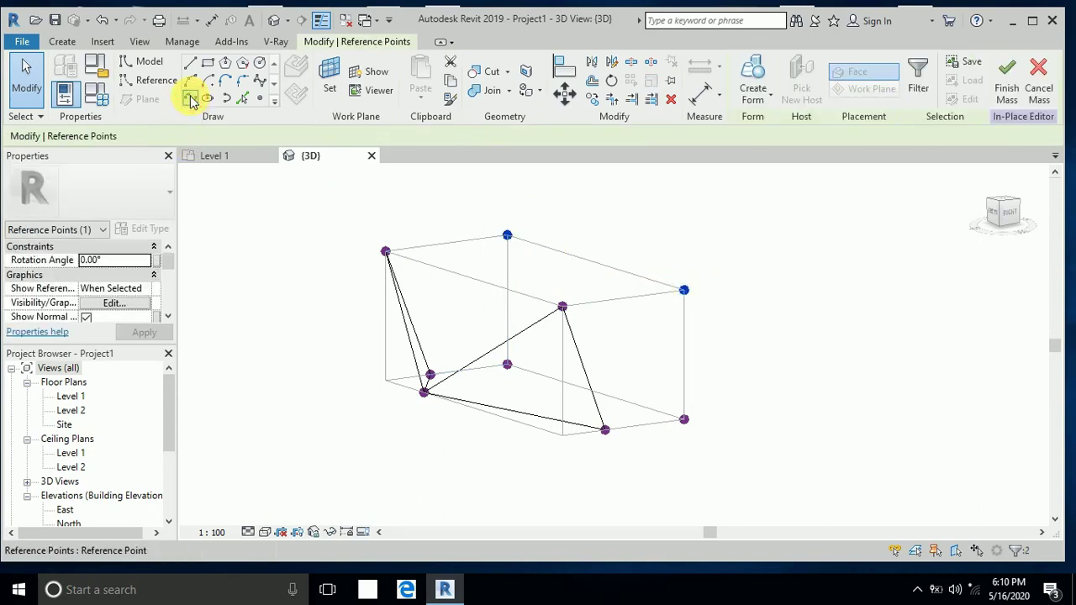
pyautogui.click(629, 277)
# Finish the mass and delete the generic model guide box around it
pyautogui.keyDown('ctrl'); pyautogui.moveTo(626, 277); pyautogui.dragTo(841, 272, button='middle'); pyautogui.keyUp('ctrl')
pyautogui.scroll(-2, 768, 268)
pyautogui.scroll(-2, 843, 273)
pyautogui.keyDown('shift'); pyautogui.moveTo(799, 372); pyautogui.dragTo(685, 410, button='middle'); pyautogui.keyUp('shift')
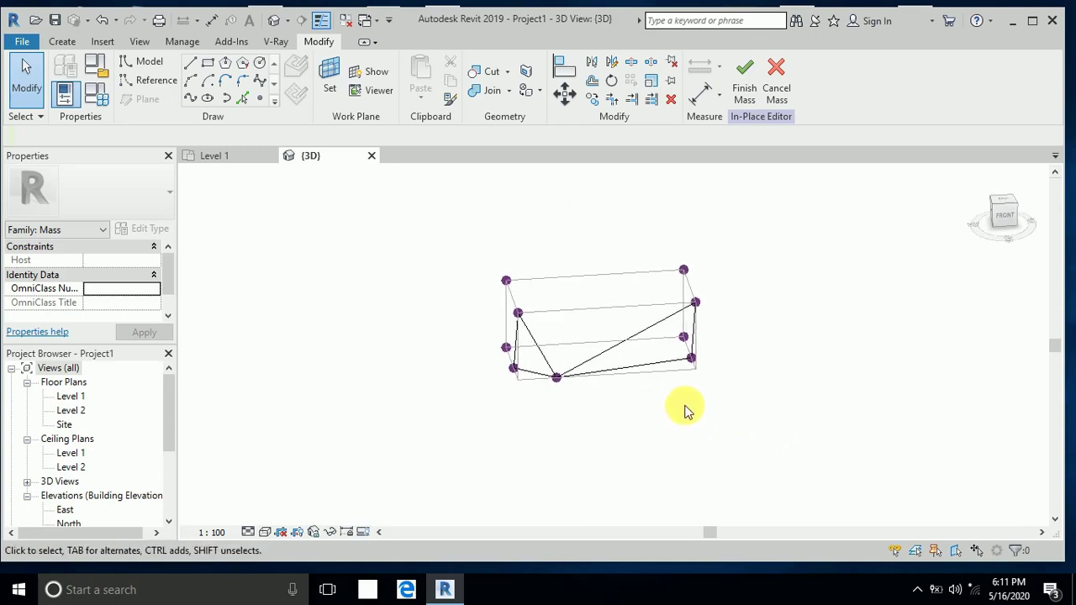
pyautogui.scroll(2, 655, 341)
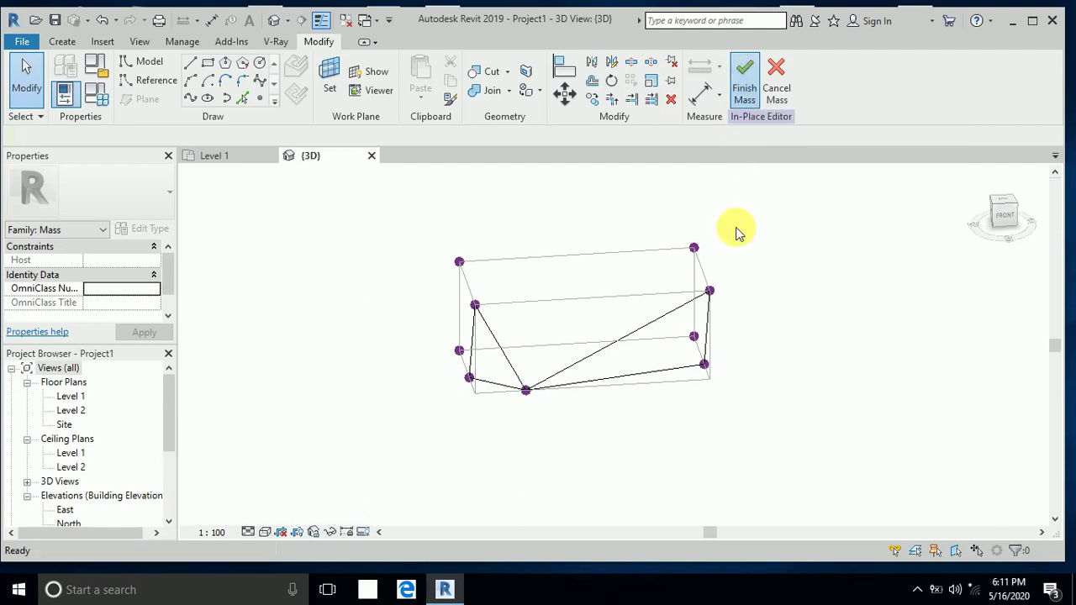
pyautogui.moveTo(738, 315); pyautogui.dragTo(729, 307, button='middle')
pyautogui.click(588, 300)
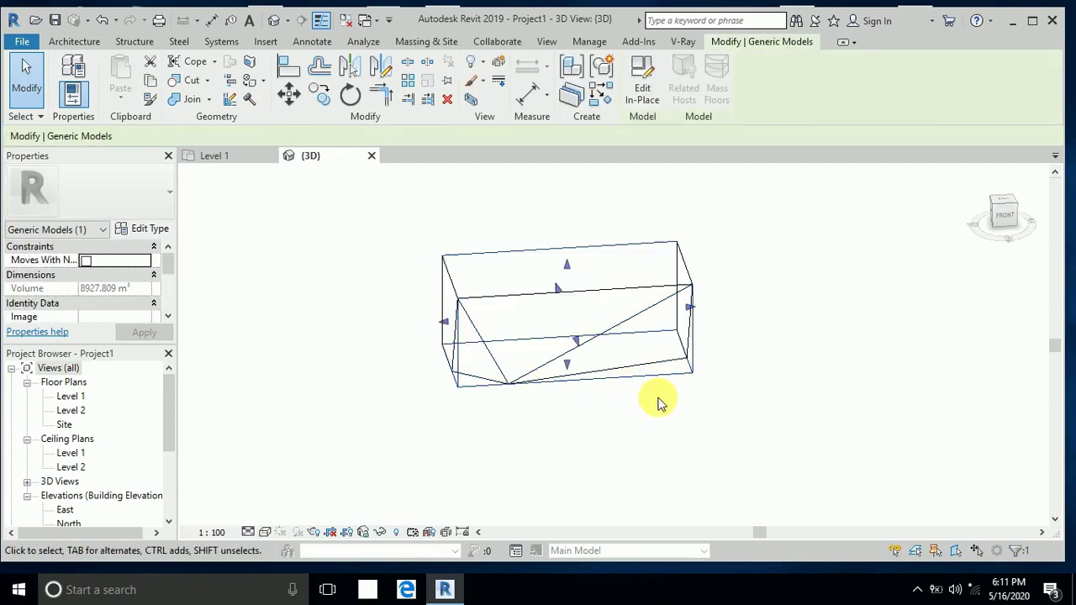
pyautogui.press('Escape')
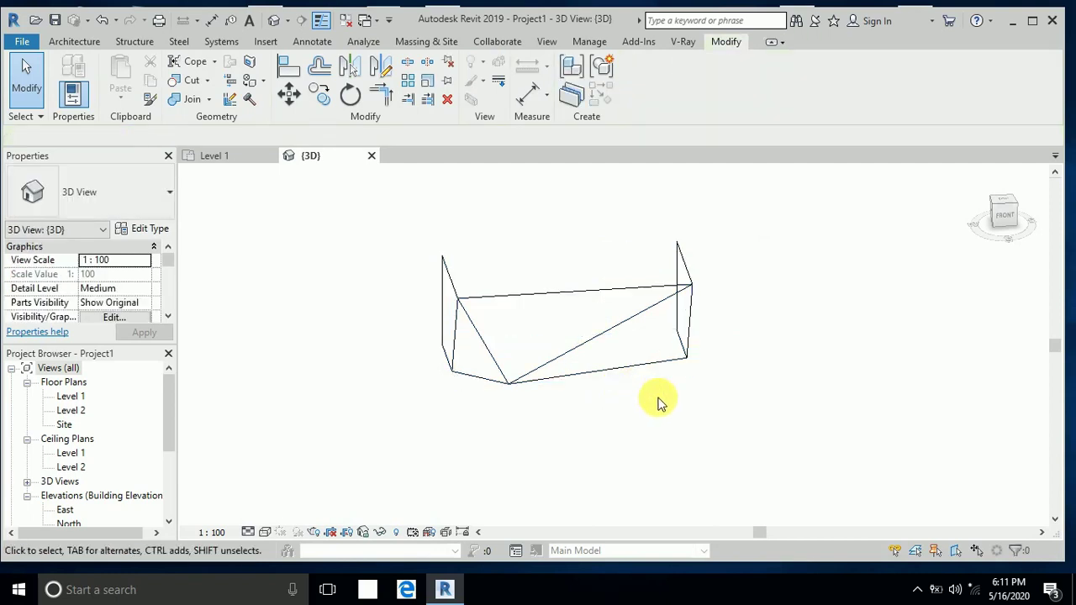
# Edit the mass in place and draw a spline between the two rear top corner points
pyautogui.keyDown('shift'); pyautogui.moveTo(511, 432); pyautogui.dragTo(590, 448, button='middle'); pyautogui.keyUp('shift')
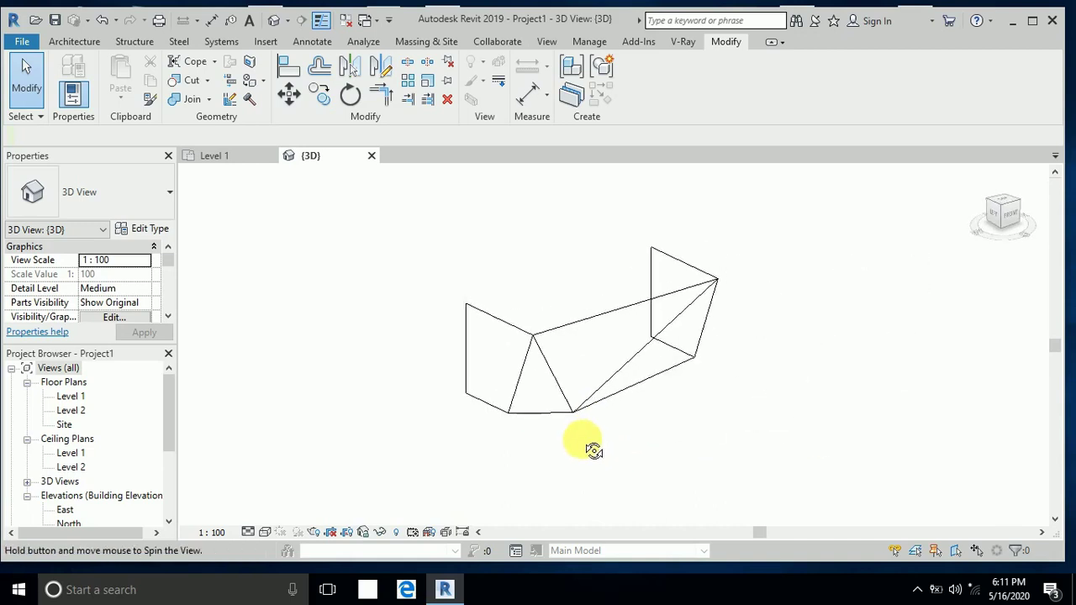
pyautogui.click(653, 254)
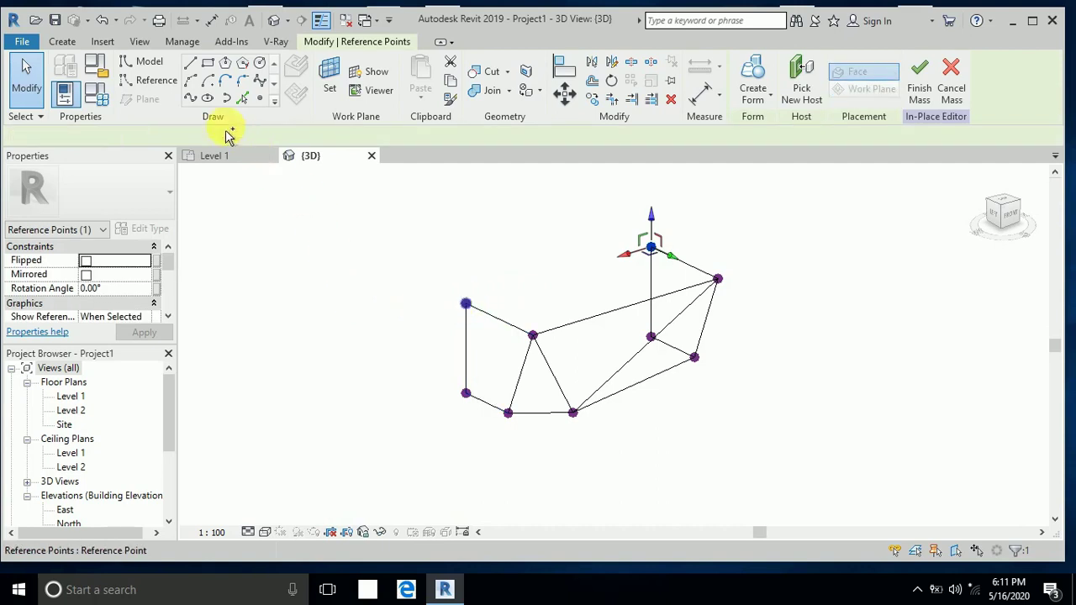
pyautogui.click(192, 97)
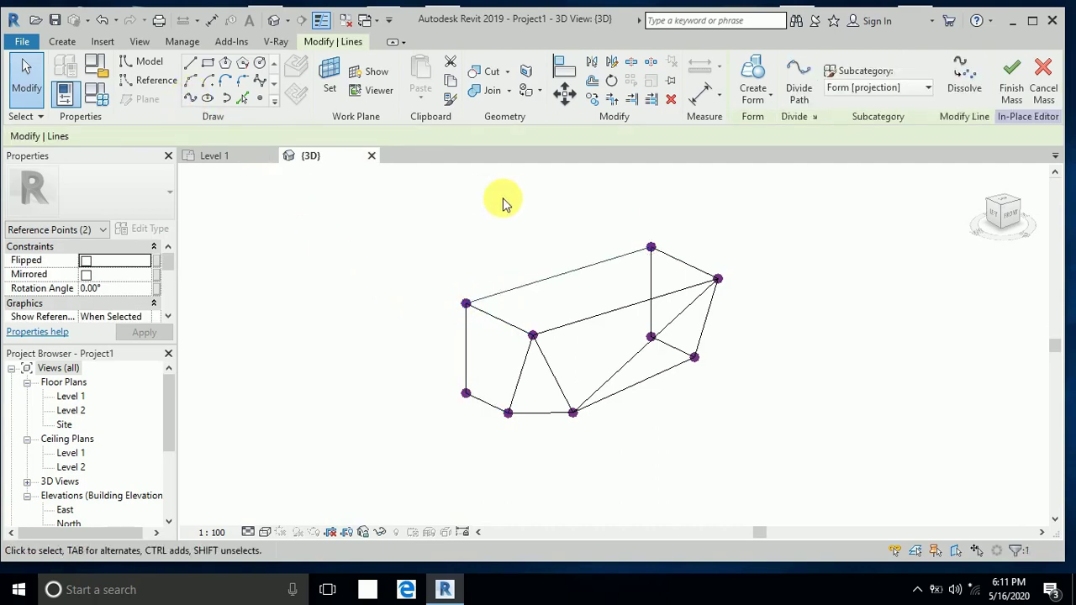
# Connect the two rear bottom corner points with a spline
pyautogui.keyDown('shift'); pyautogui.moveTo(510, 229); pyautogui.dragTo(728, 235, button='middle'); pyautogui.keyUp('shift')
pyautogui.click(651, 394)
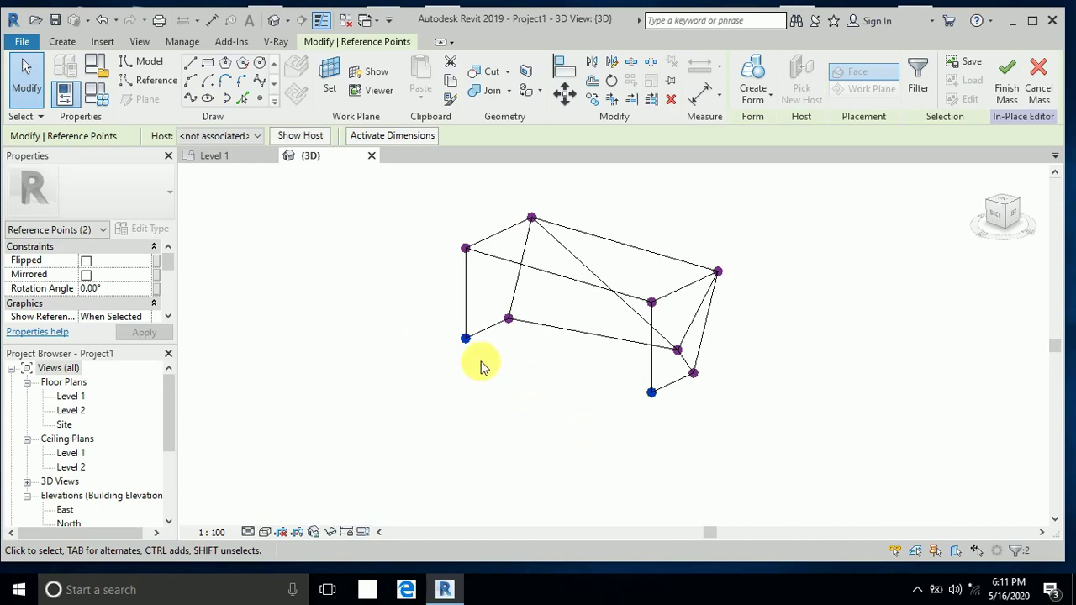
pyautogui.click(190, 100)
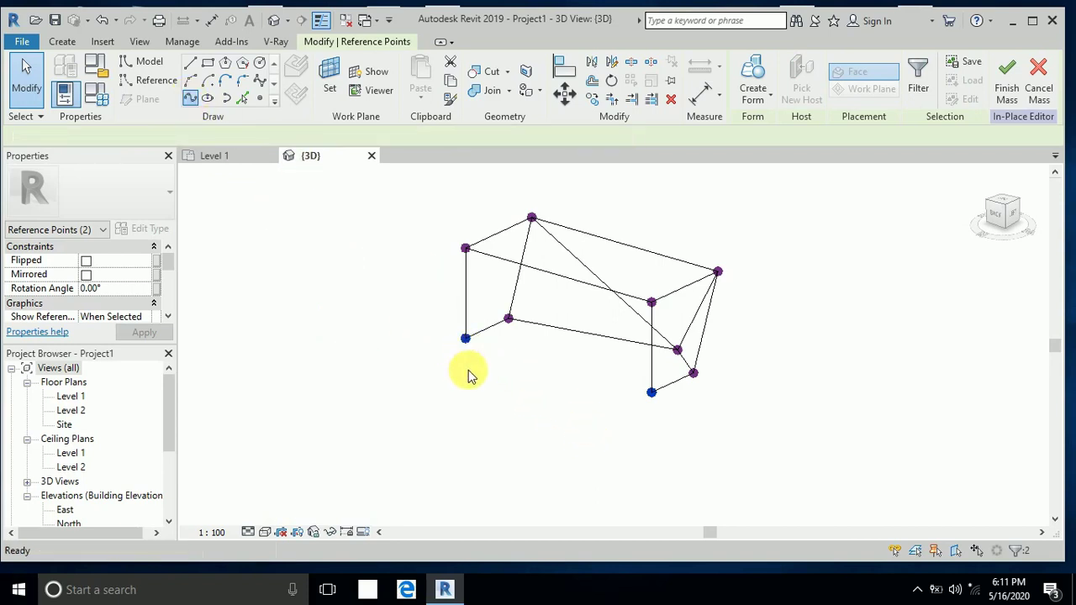
pyautogui.keyDown('shift'); pyautogui.moveTo(505, 415); pyautogui.dragTo(339, 363, button='middle'); pyautogui.keyUp('shift')
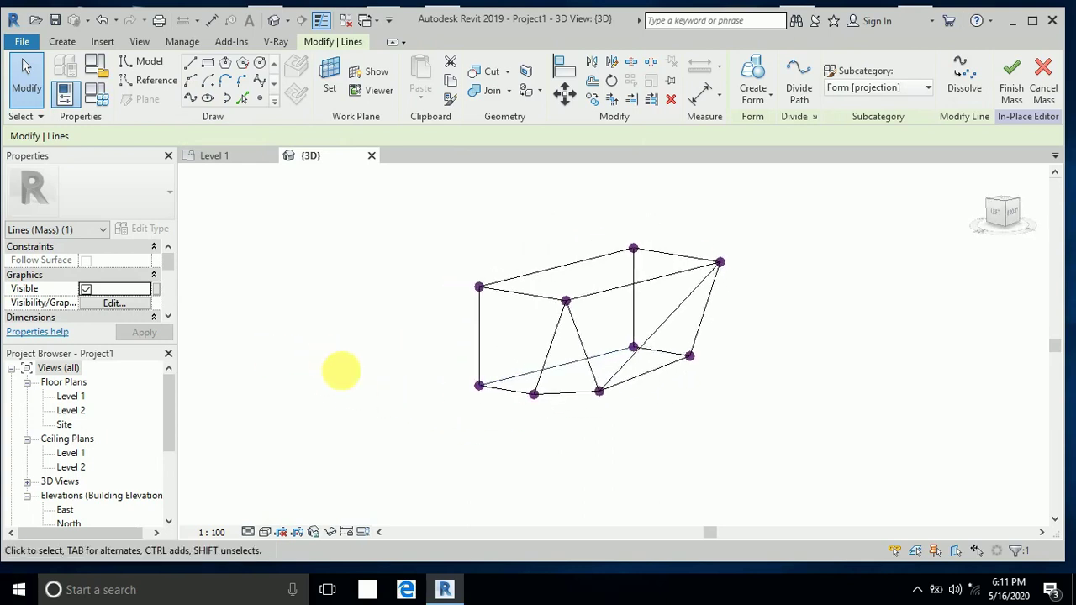
# Convert the left face's rear vertical, top and slanted front edges to reference lines with the Is Reference Line property
pyautogui.click(467, 443)
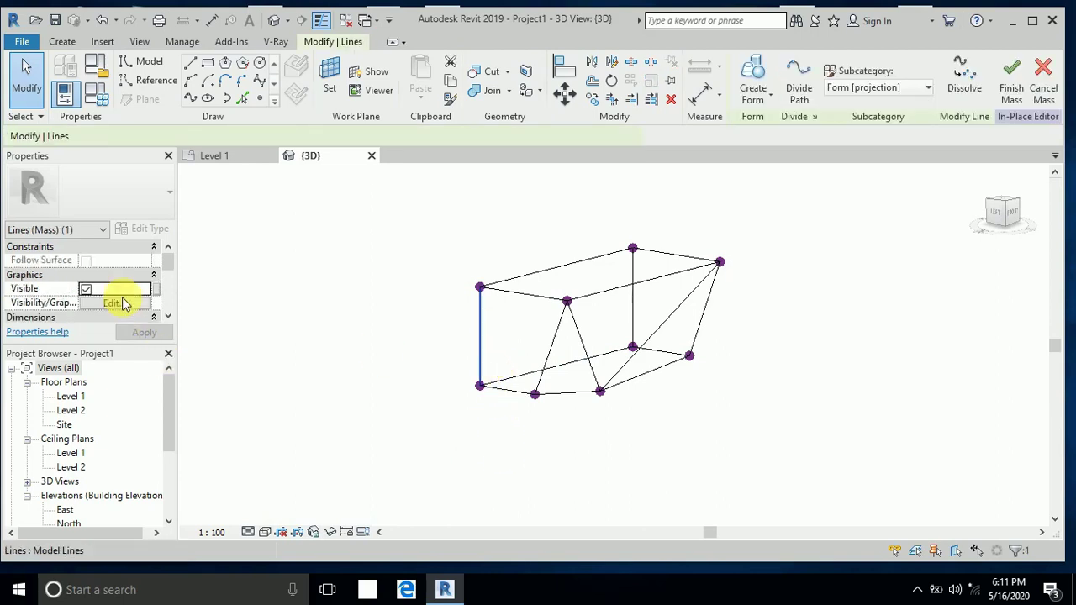
pyautogui.scroll(-3, 101, 290)
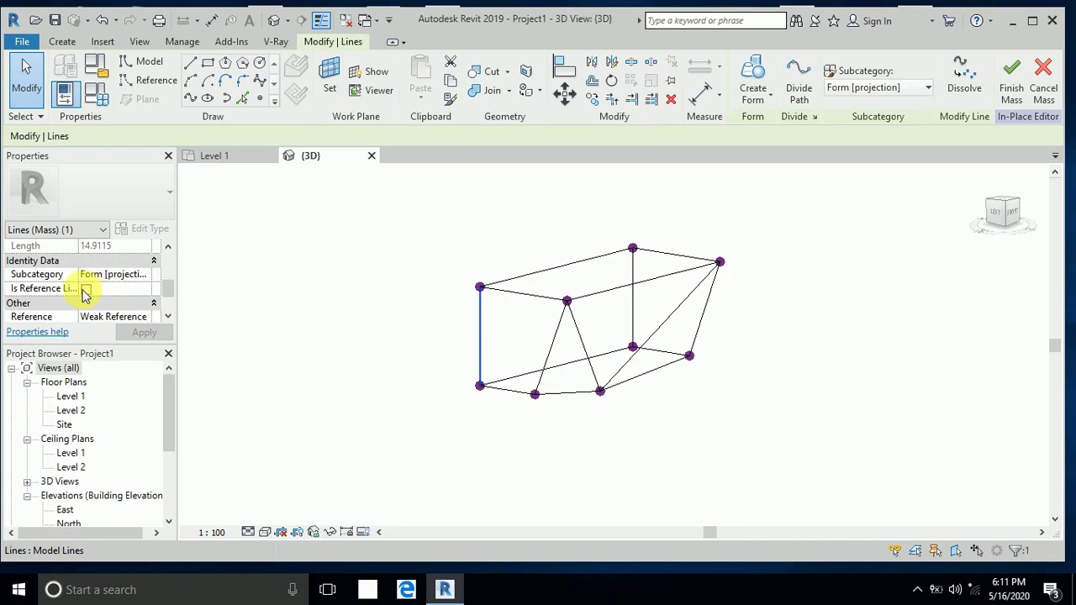
pyautogui.click(86, 289)
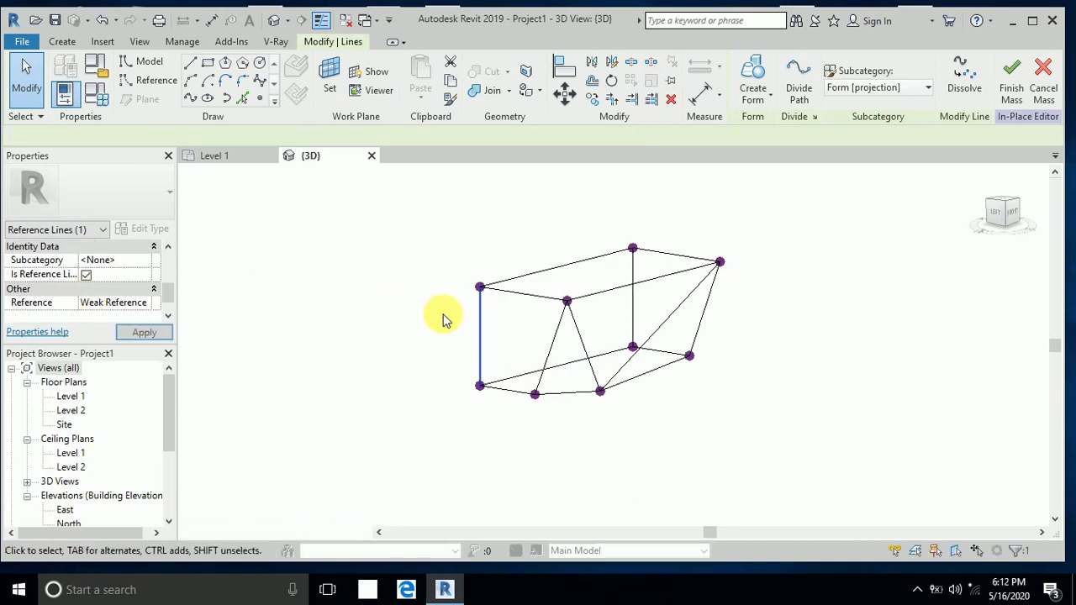
pyautogui.click(502, 290)
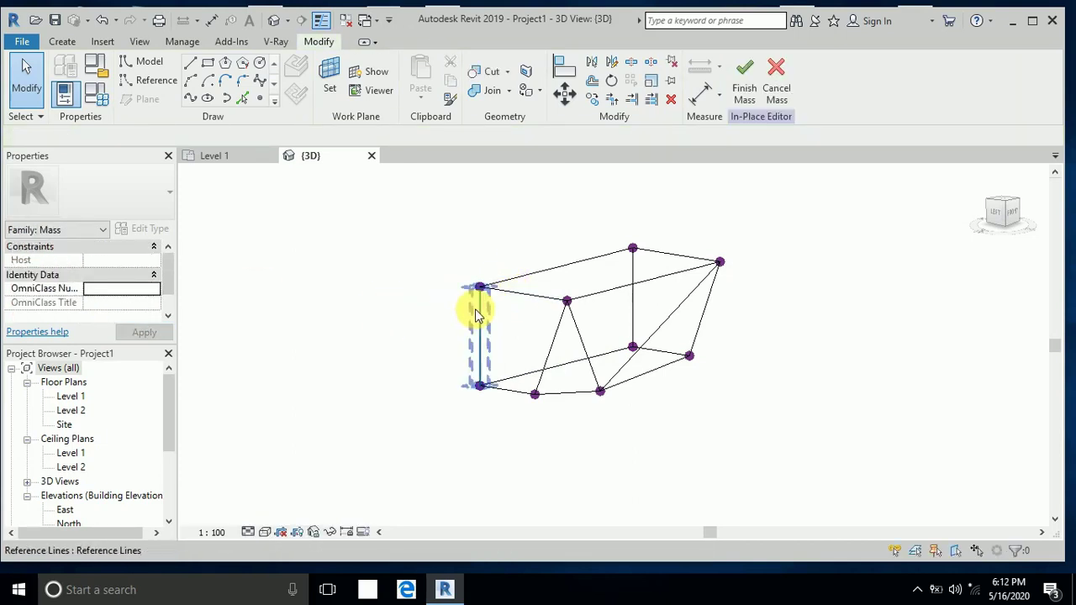
pyautogui.click(512, 296)
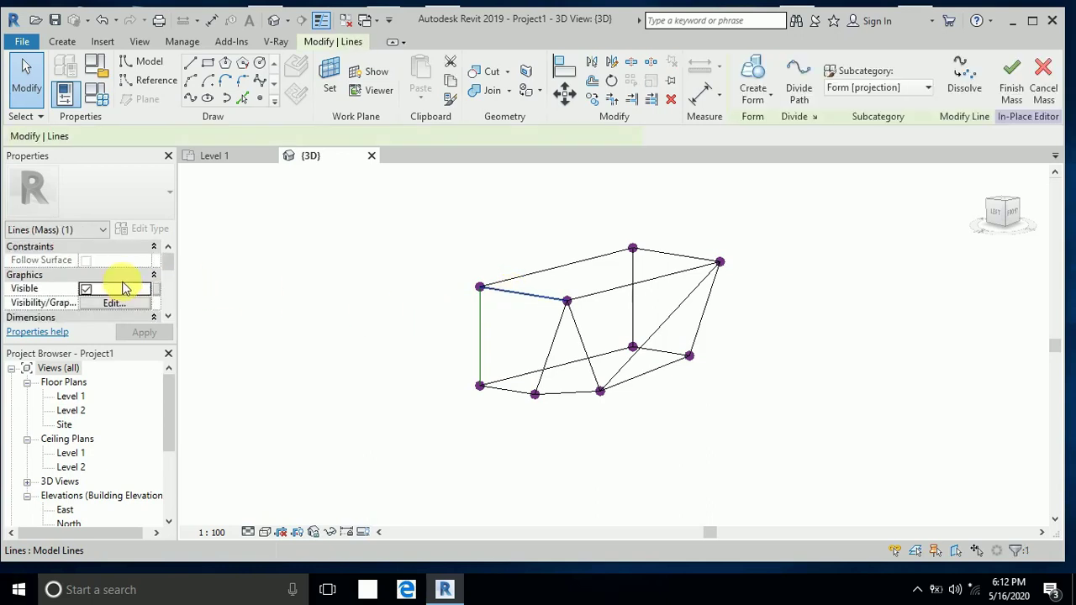
pyautogui.click(86, 289)
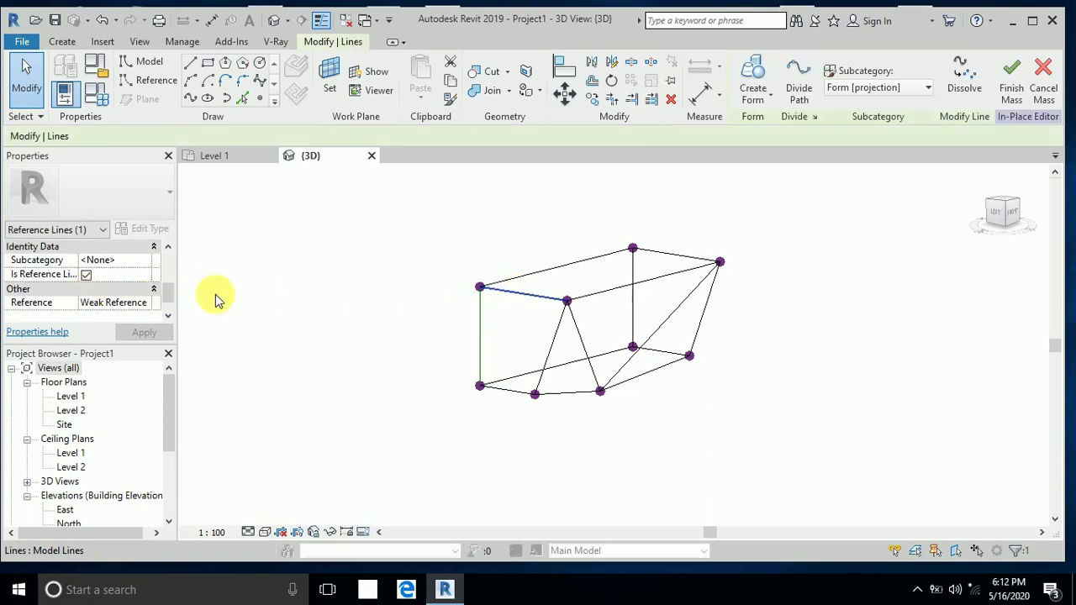
pyautogui.press('Escape')
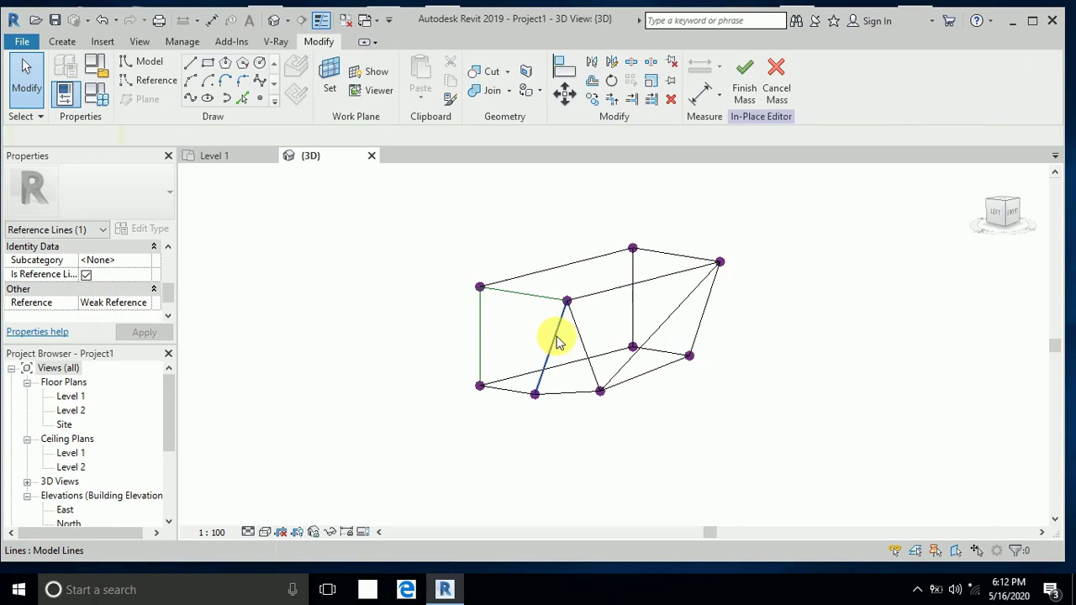
pyautogui.scroll(-3, 97, 296)
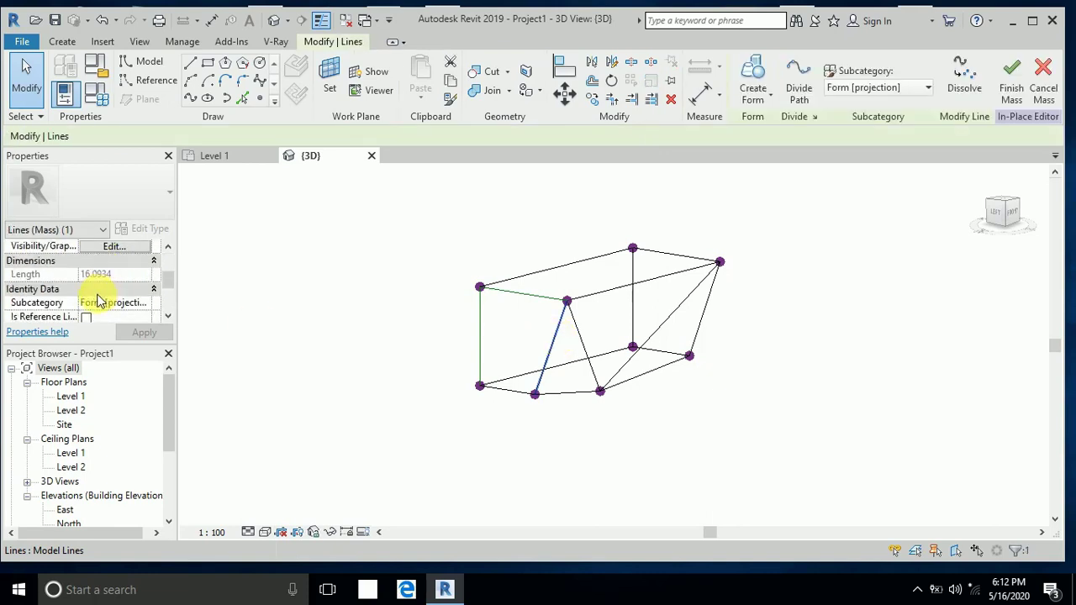
pyautogui.click(85, 289)
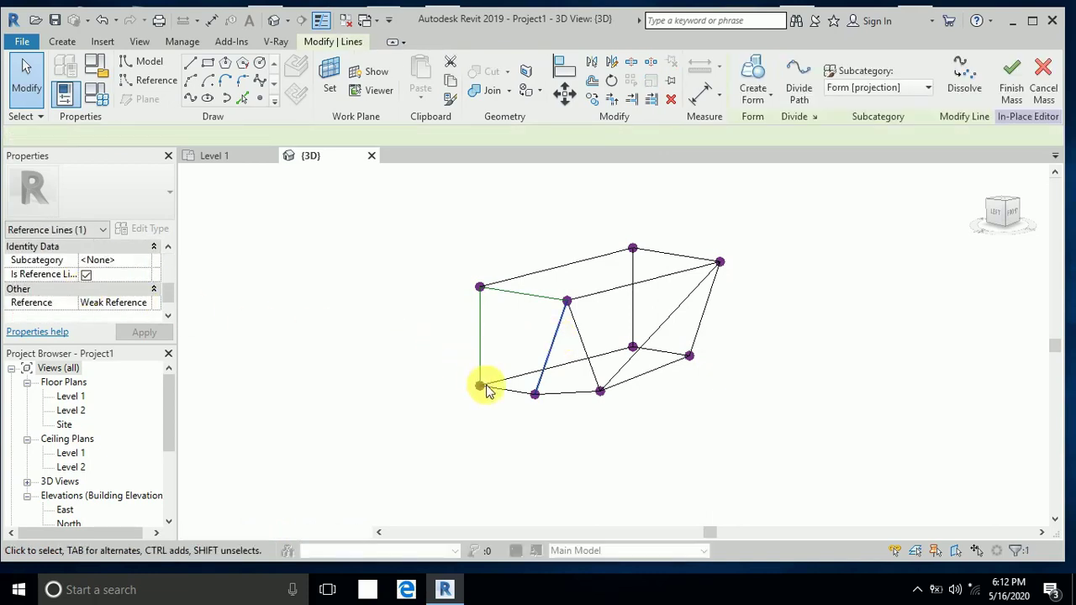
# Convert the left face's bottom edge to a reference line with the Is Reference Line property
pyautogui.click(512, 395)
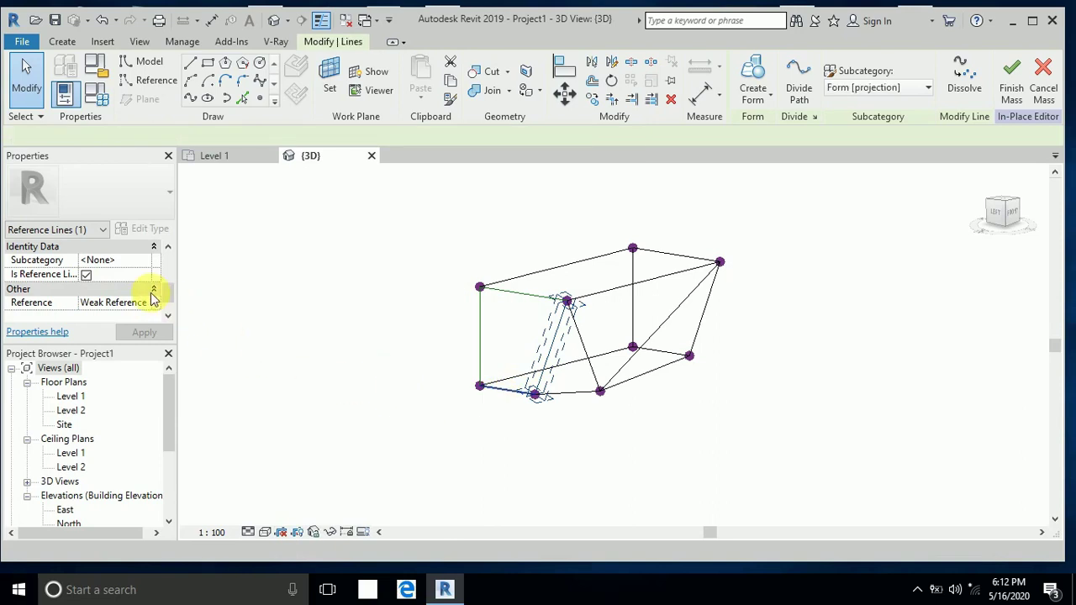
pyautogui.hotkey('ctrl', 'z')
pyautogui.scroll(-2, 137, 282)
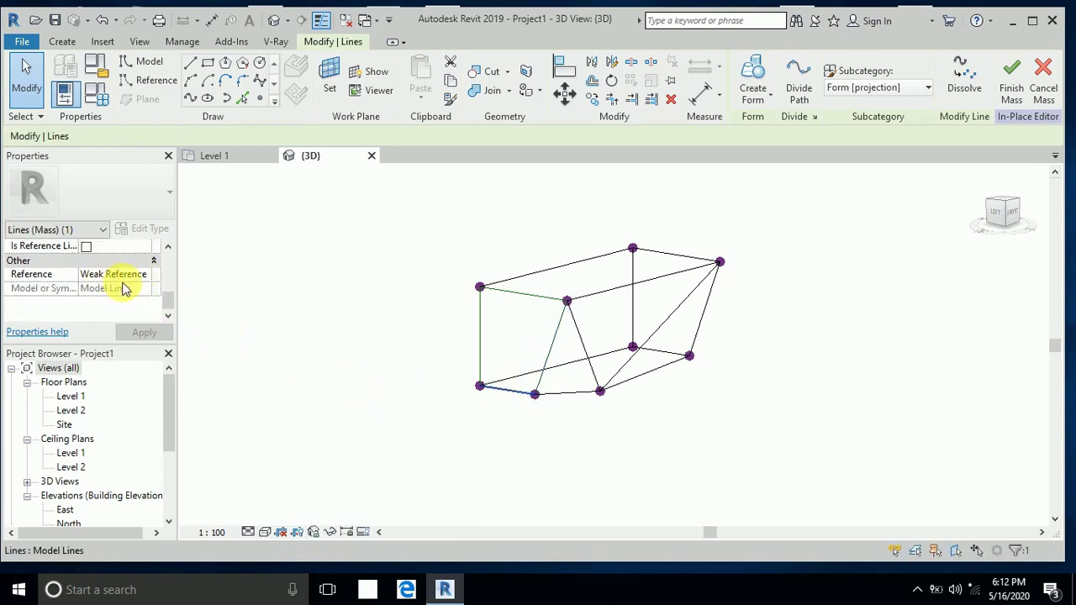
pyautogui.scroll(2, 119, 288)
pyautogui.click(86, 304)
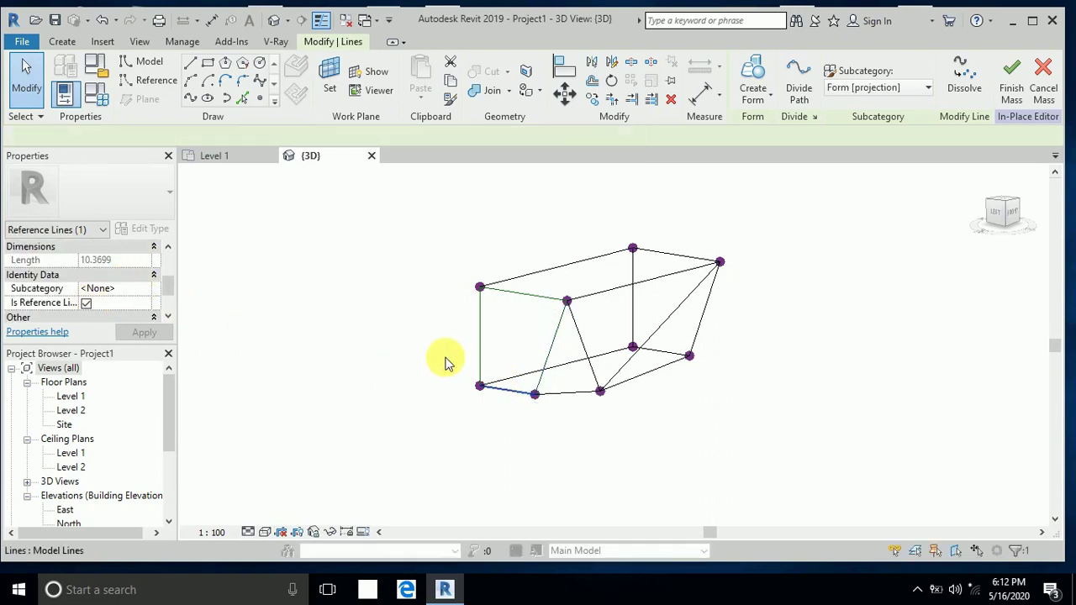
pyautogui.press('Escape')
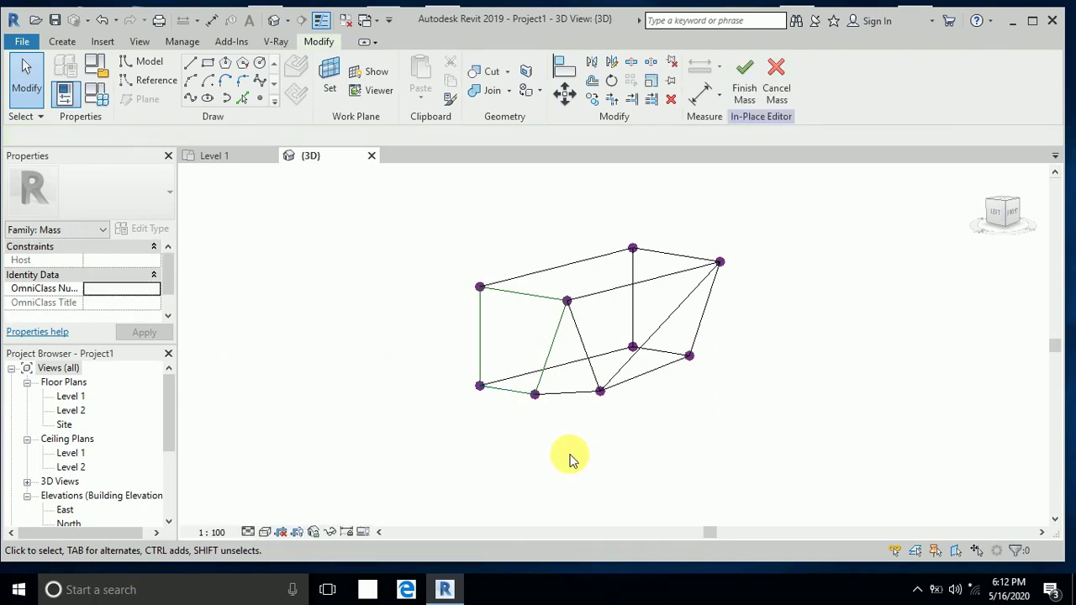
# Convert the right face's slanted front edge and the long front bottom edge to reference lines
pyautogui.keyDown('shift'); pyautogui.moveTo(585, 465); pyautogui.dragTo(548, 457, button='middle'); pyautogui.keyUp('shift')
pyautogui.click(713, 305)
pyautogui.scroll(-3, 93, 287)
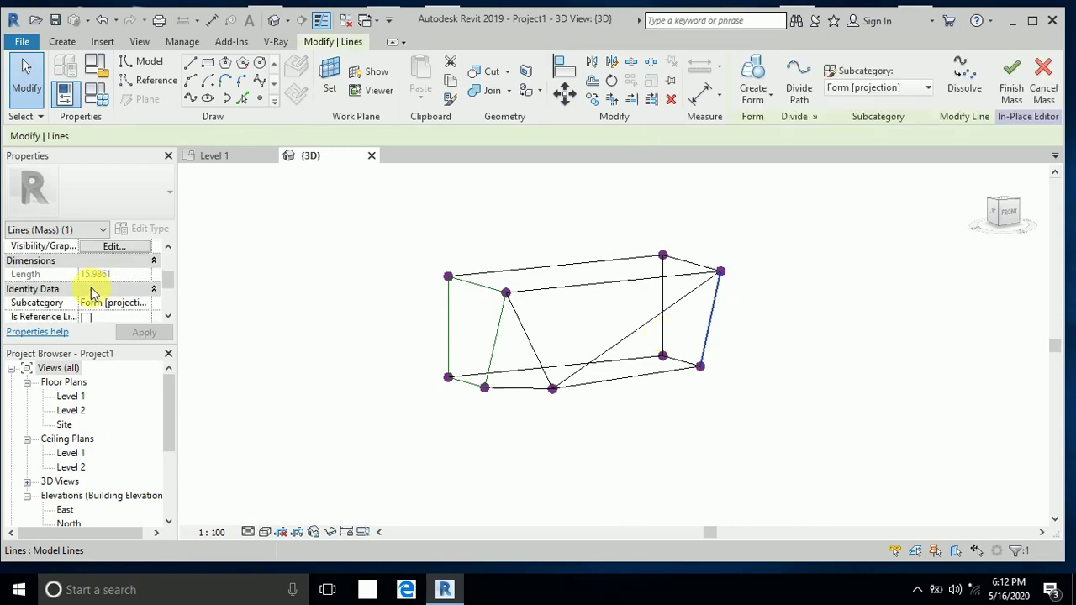
pyautogui.click(86, 289)
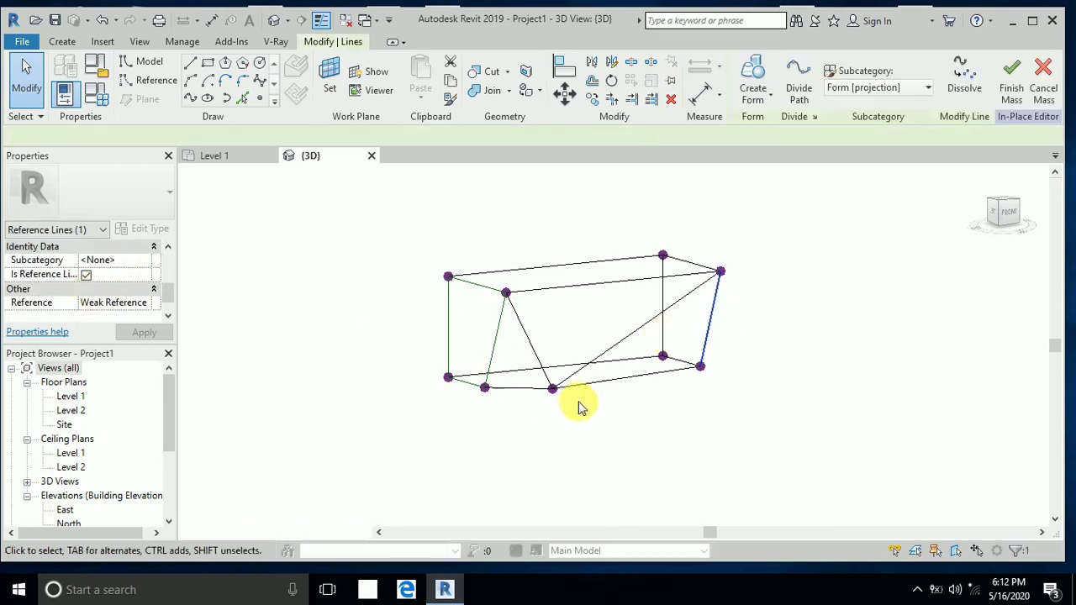
pyautogui.click(653, 375)
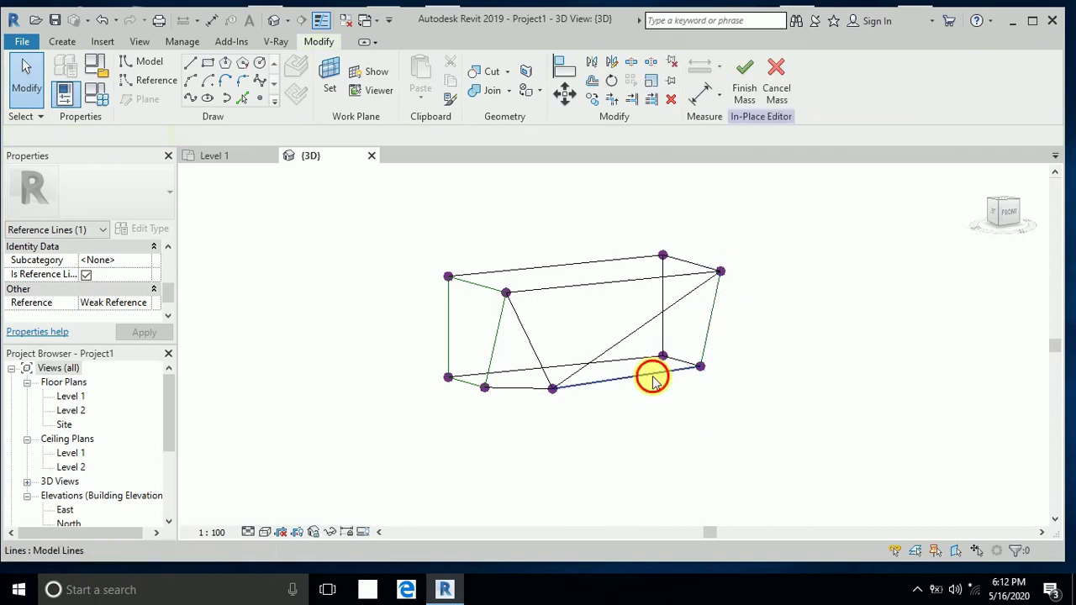
pyautogui.hotkey('ctrl', 'z')
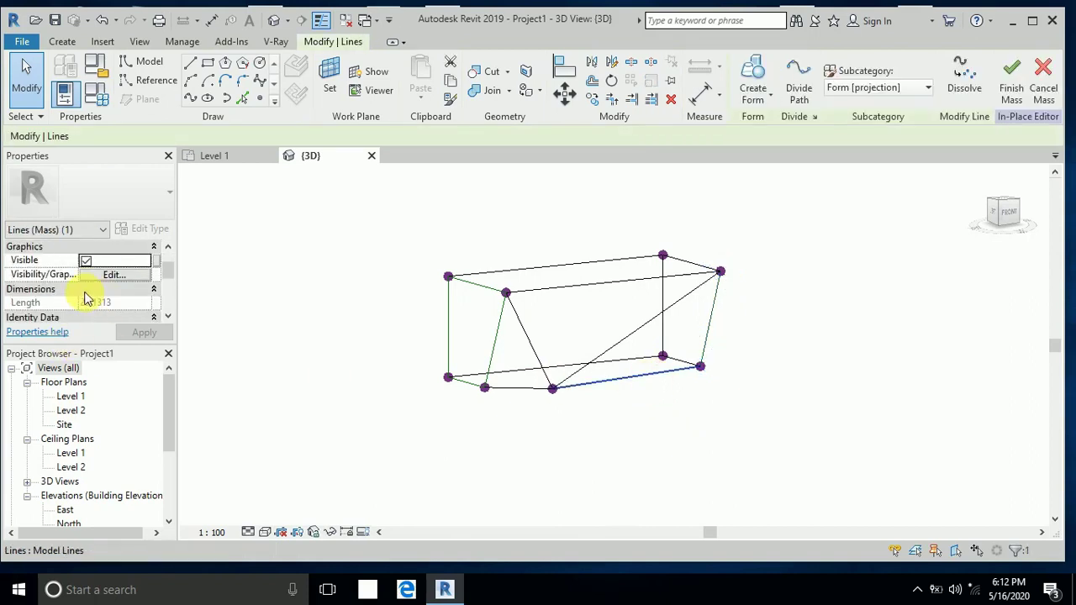
pyautogui.scroll(-1, 87, 301)
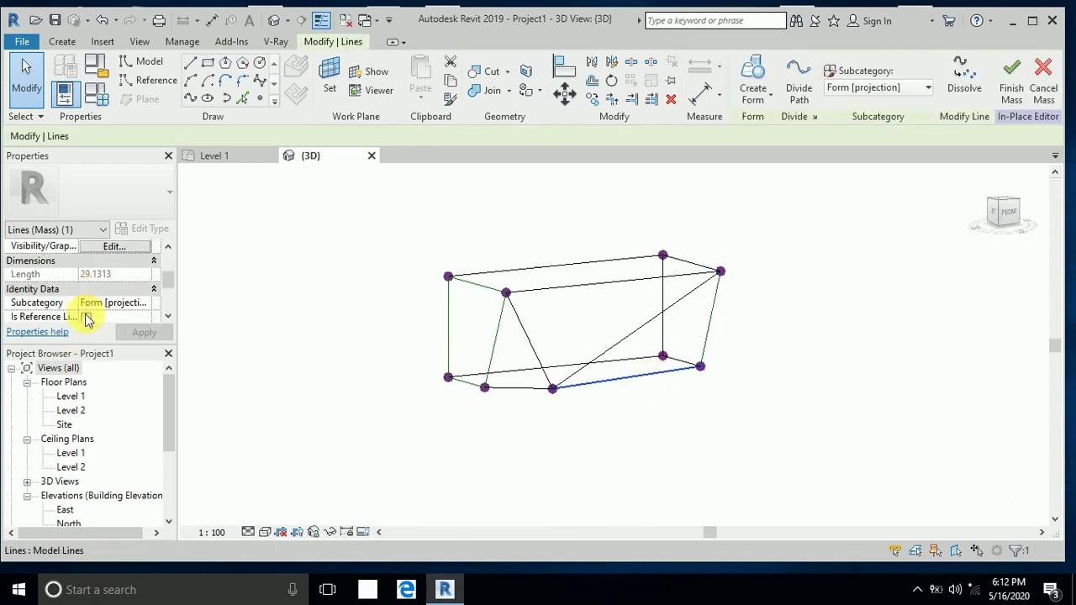
pyautogui.click(87, 318)
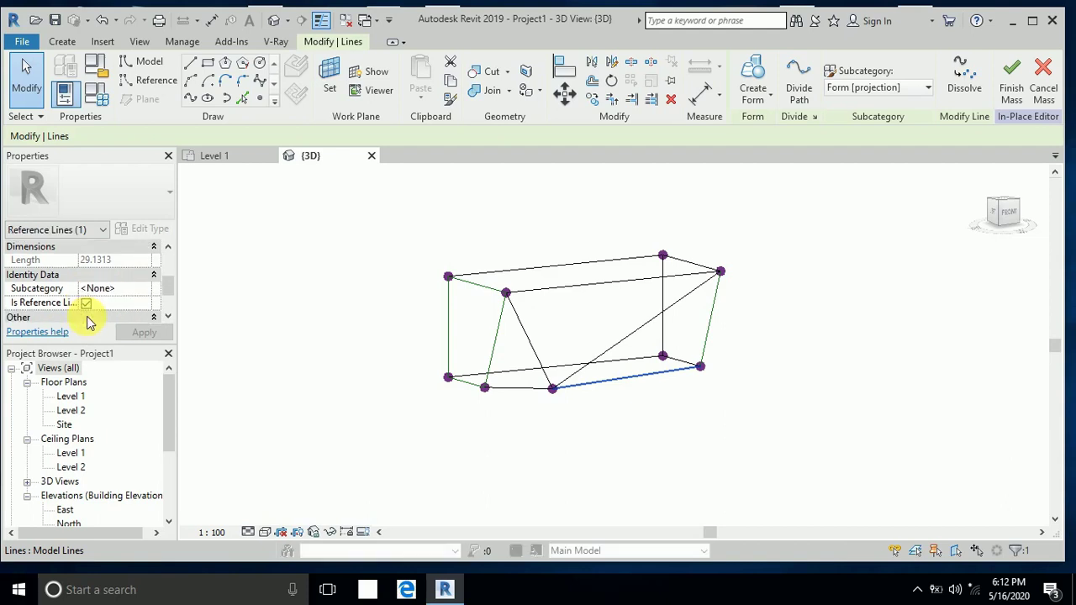
# Convert the two front diagonals that meet at the front bottom point to reference lines
pyautogui.click(544, 376)
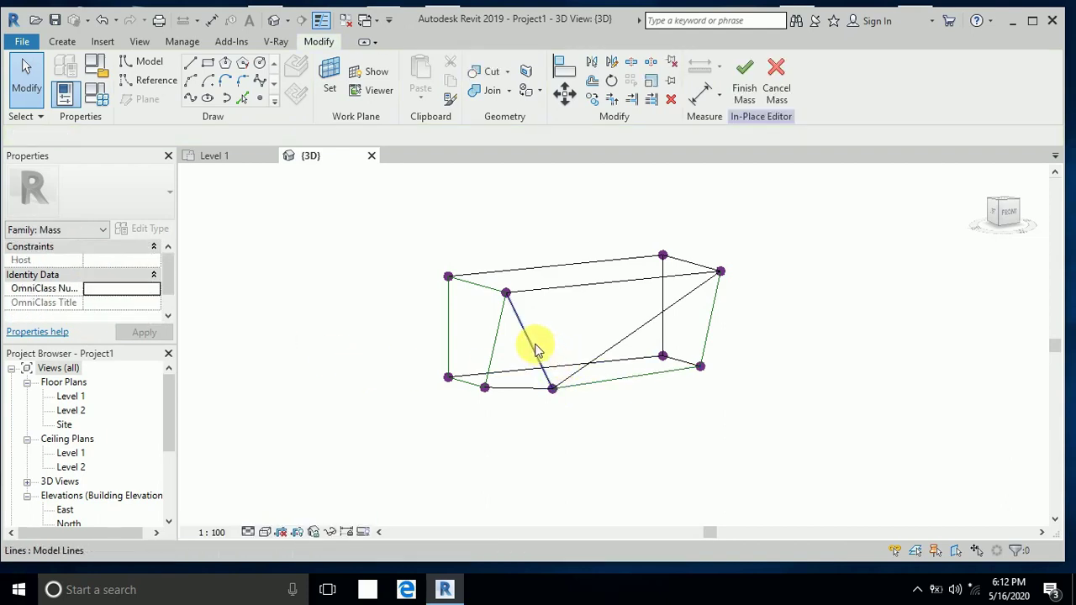
pyautogui.hotkey('ctrl', 'z')
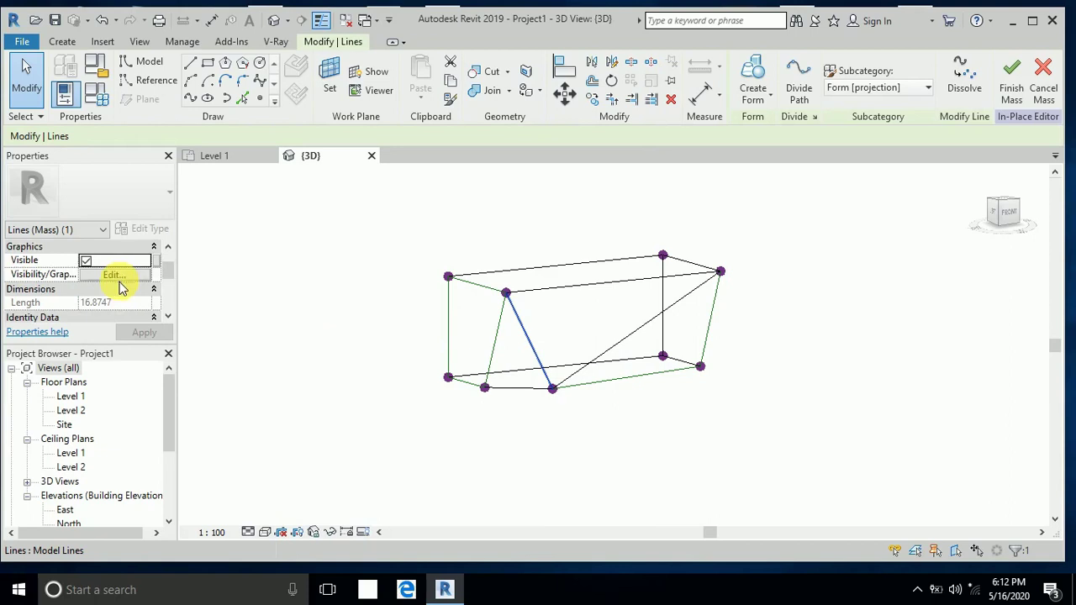
pyautogui.click(87, 318)
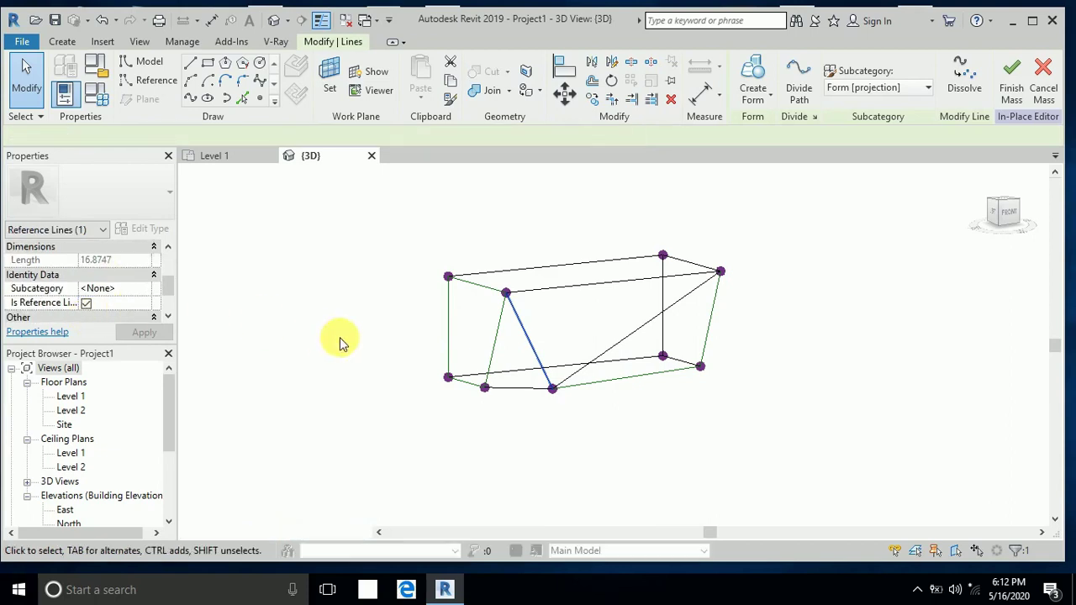
pyautogui.click(636, 331)
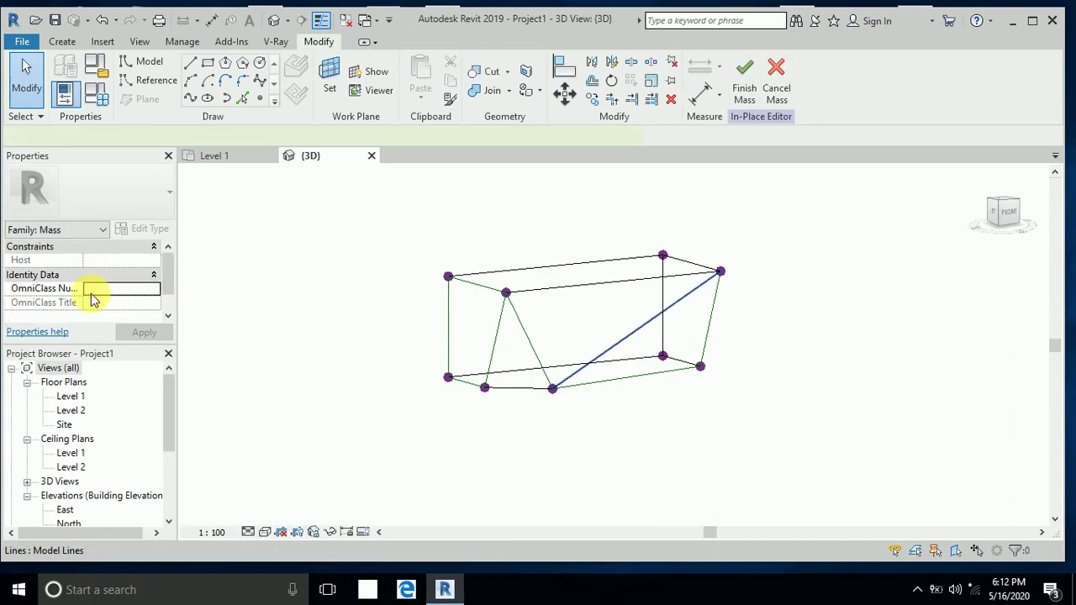
pyautogui.hotkey('ctrl', 'z')
pyautogui.click(86, 289)
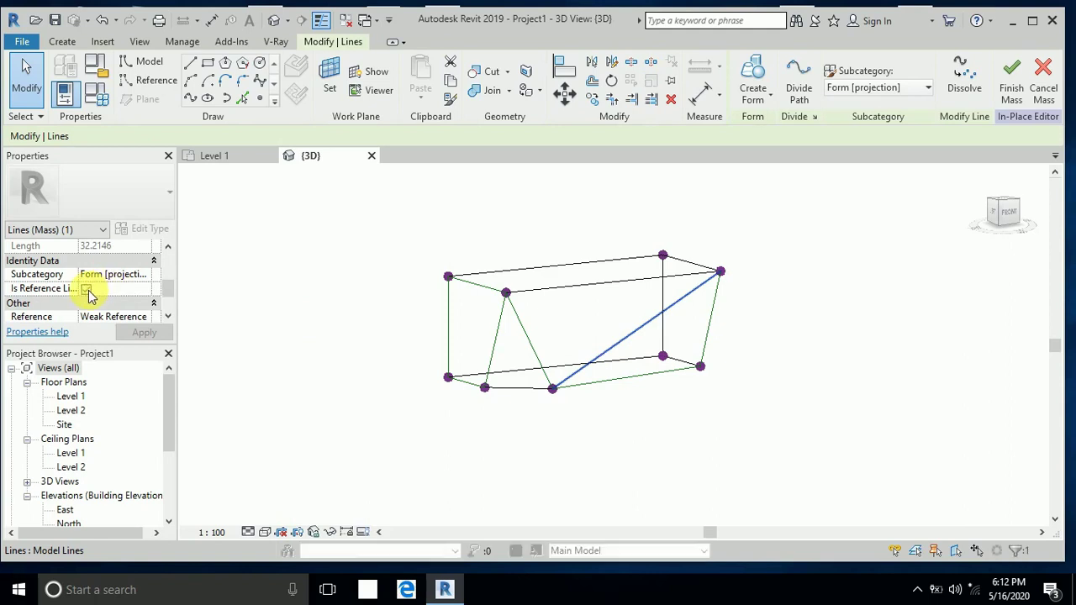
pyautogui.click(725, 331)
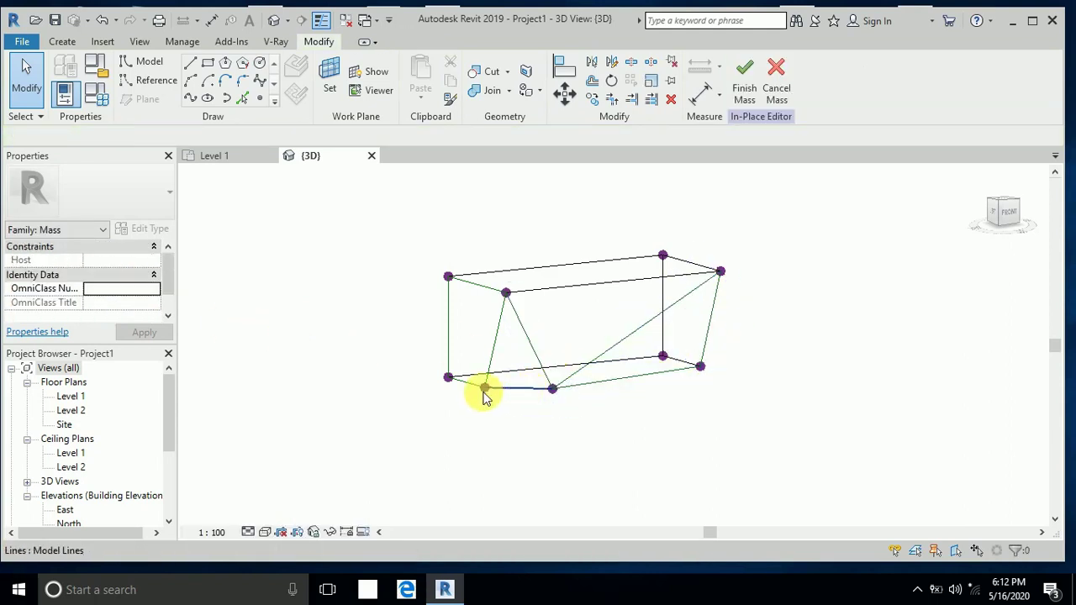
# Convert the short front bottom edge between the left face and the diagonals' meeting point to a reference line
pyautogui.hotkey('ctrl', 'z')
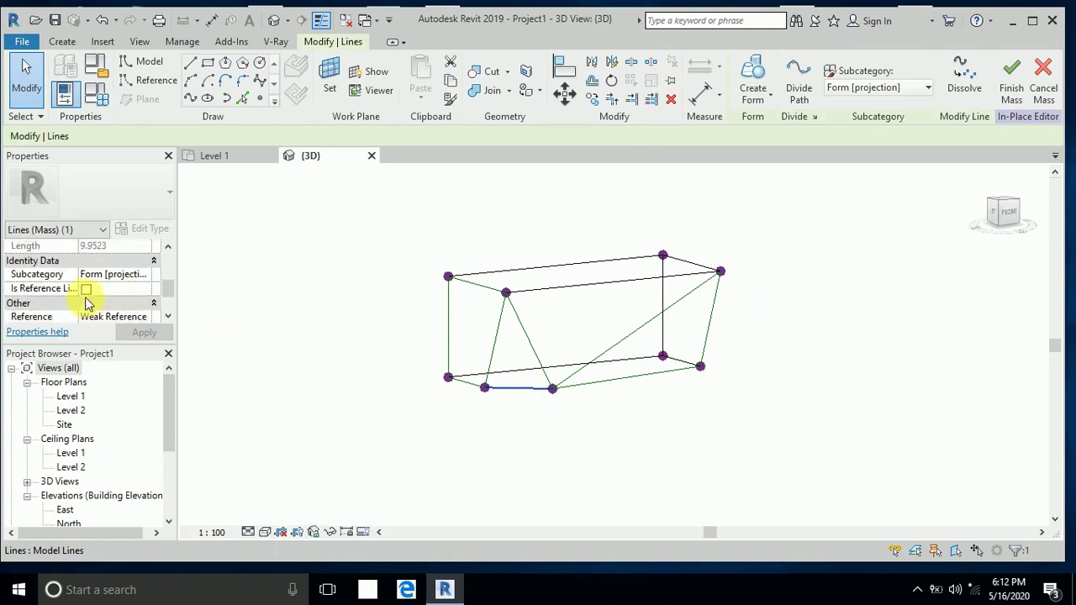
pyautogui.click(86, 288)
pyautogui.click(333, 393)
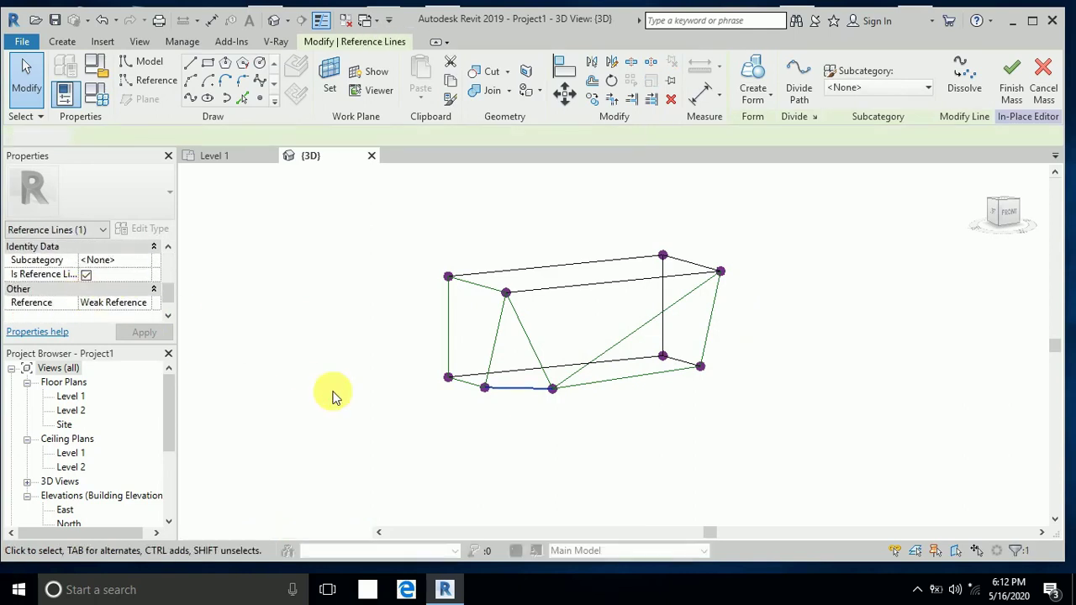
# Convert the right face's top edge and rear vertical edge to reference lines
pyautogui.keyDown('shift'); pyautogui.moveTo(728, 386); pyautogui.dragTo(614, 423, button='middle'); pyautogui.keyUp('shift')
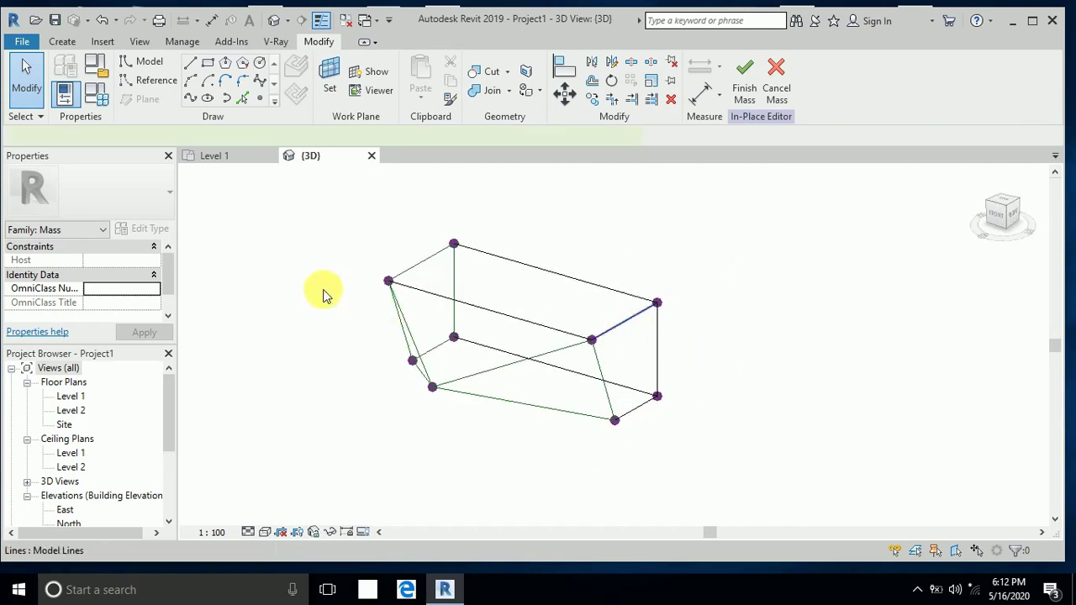
pyautogui.scroll(-4, 101, 290)
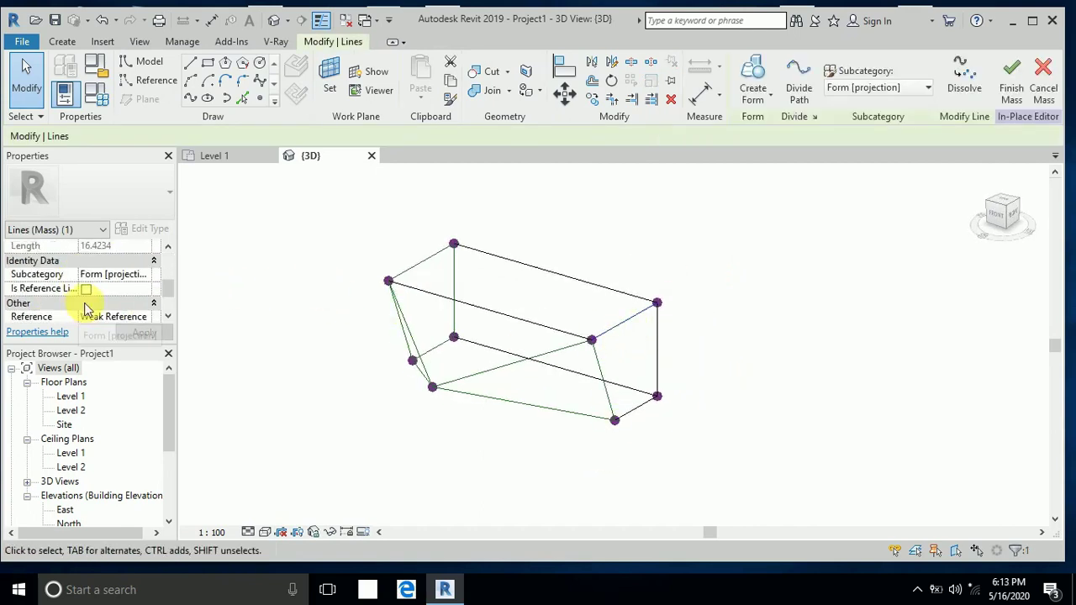
pyautogui.click(86, 290)
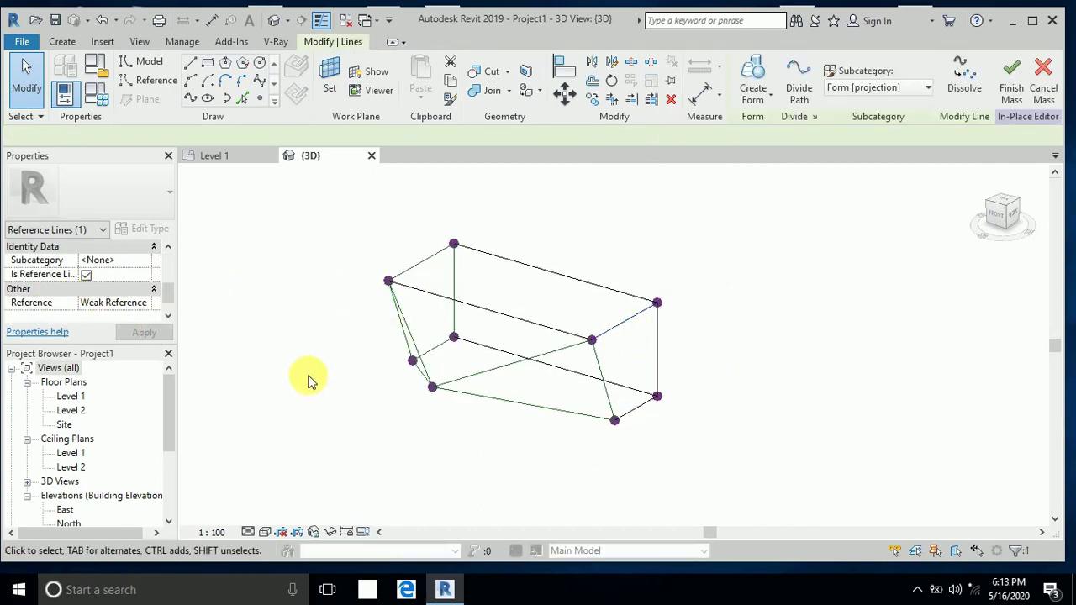
pyautogui.click(696, 372)
pyautogui.click(660, 345)
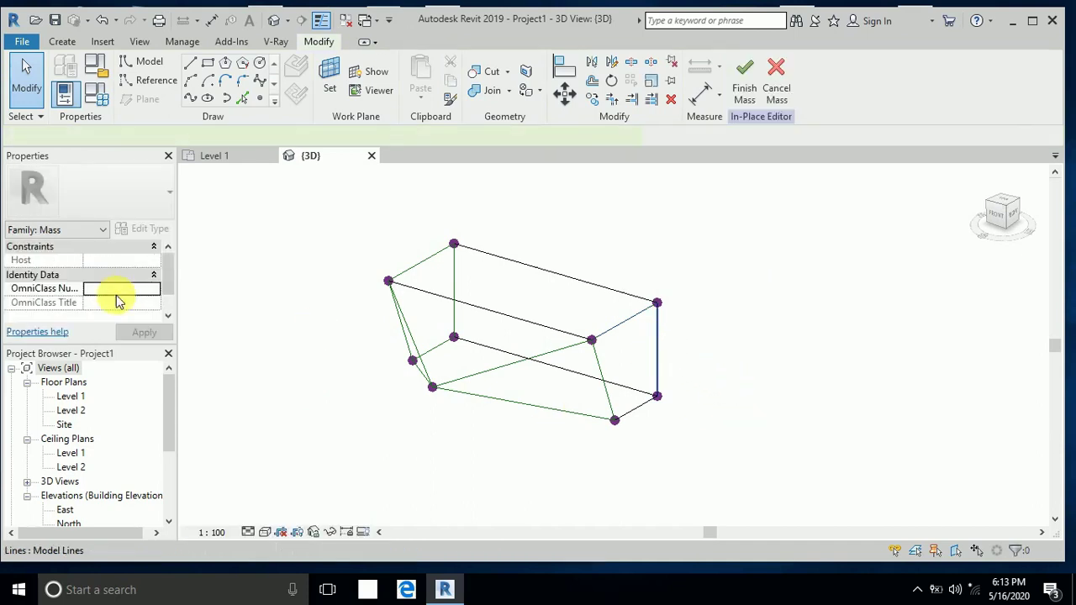
pyautogui.scroll(-4, 97, 290)
pyautogui.click(88, 290)
pyautogui.click(654, 432)
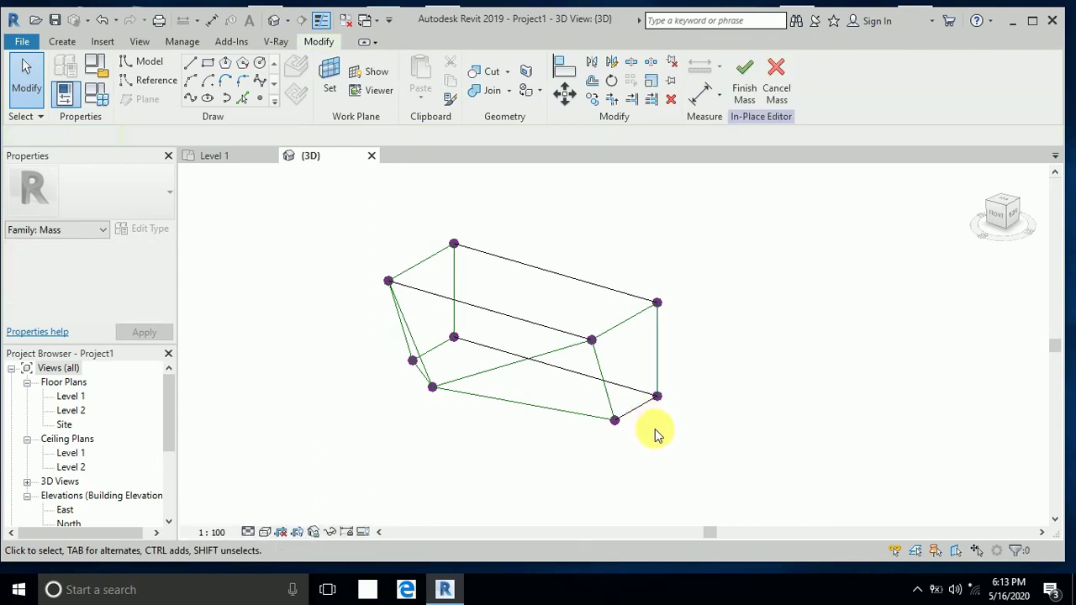
# Convert the right face's bottom edge to a reference line
pyautogui.click(636, 406)
pyautogui.scroll(-4, 92, 299)
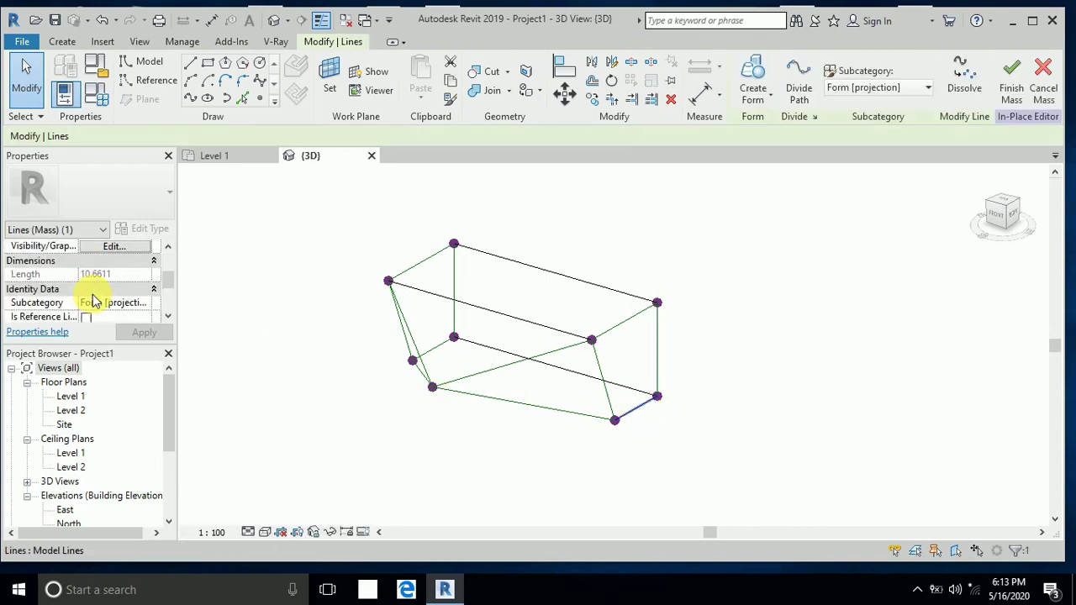
pyautogui.click(87, 289)
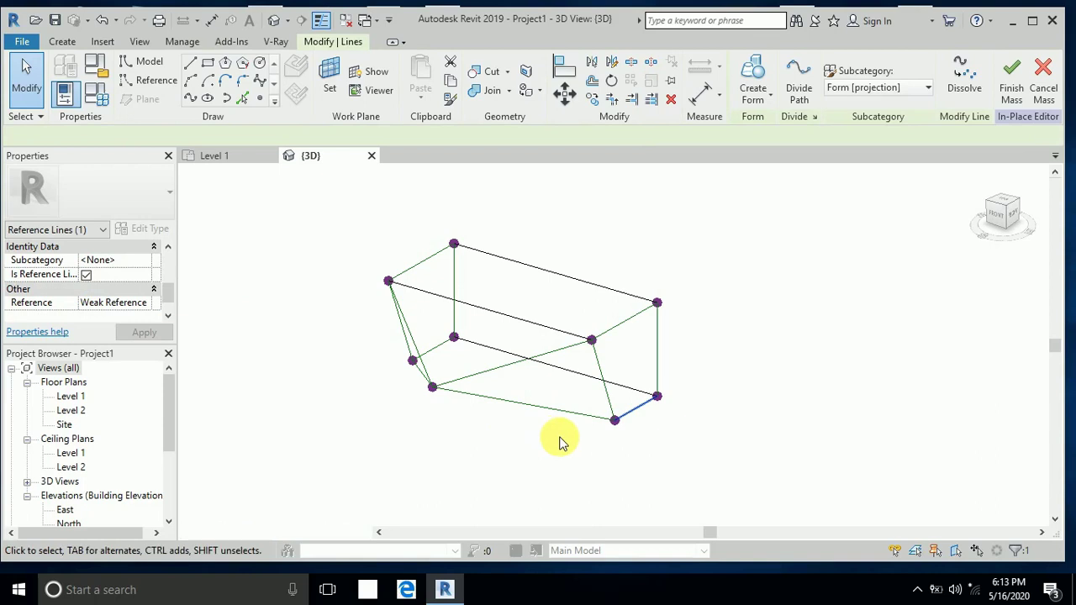
pyautogui.click(527, 448)
# Convert the long rear top edge and the long front top edge to reference lines
pyautogui.keyDown('shift'); pyautogui.moveTo(514, 442); pyautogui.dragTo(572, 351, button='middle'); pyautogui.keyUp('shift')
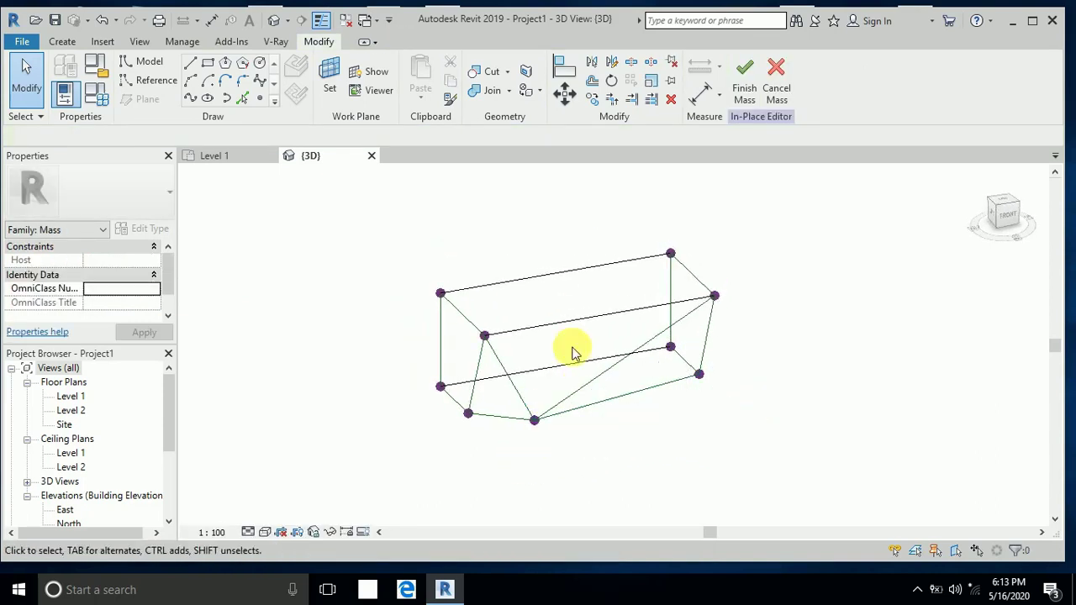
pyautogui.click(559, 279)
pyautogui.scroll(-4, 105, 273)
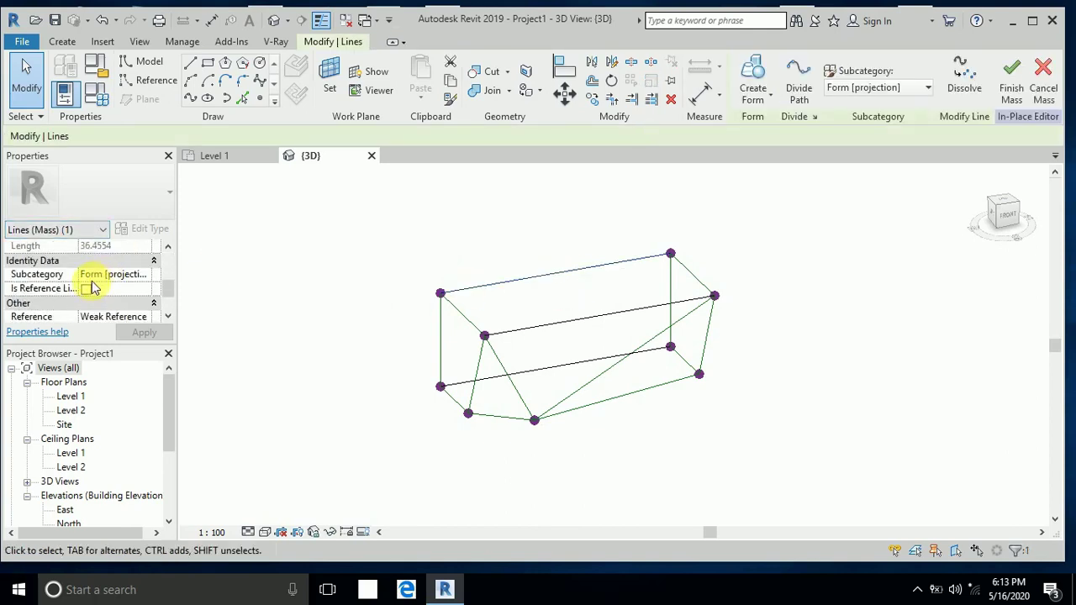
pyautogui.click(87, 289)
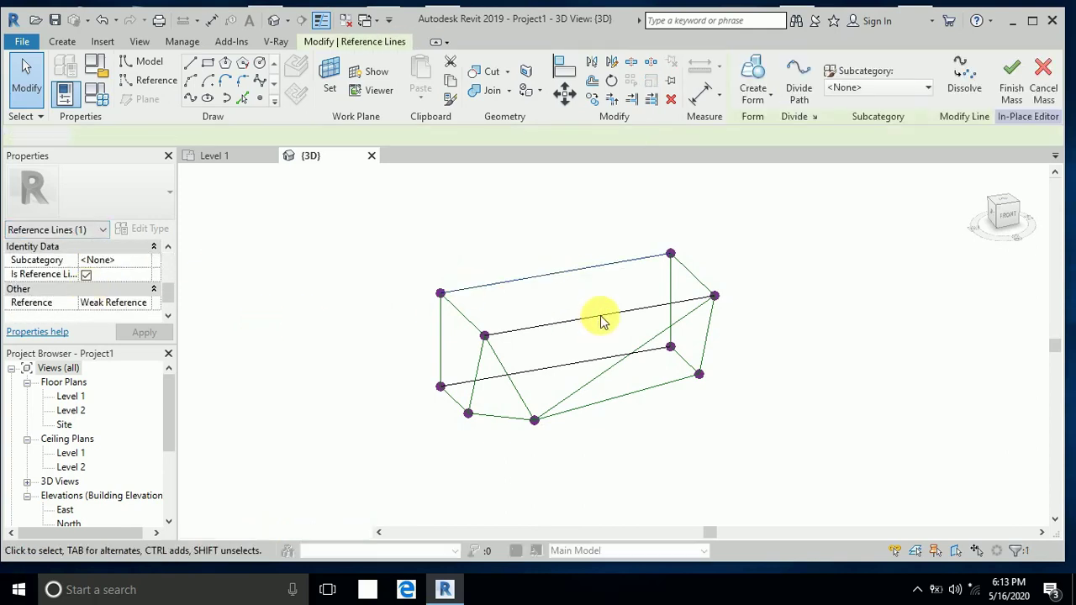
pyautogui.press('Escape')
pyautogui.hotkey('ctrl', 'z')
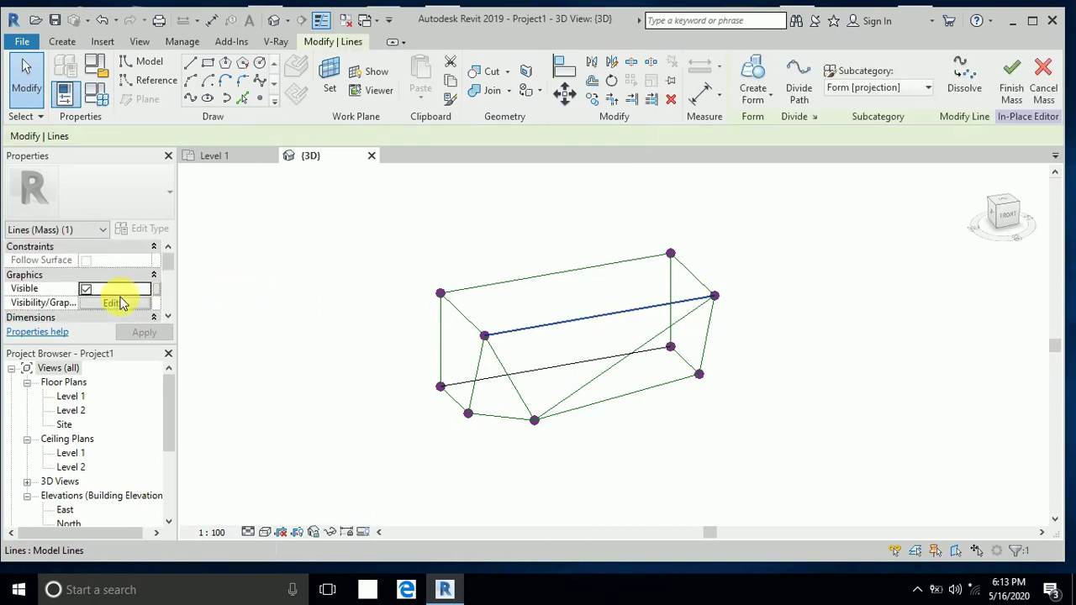
pyautogui.scroll(-2, 84, 313)
pyautogui.click(90, 291)
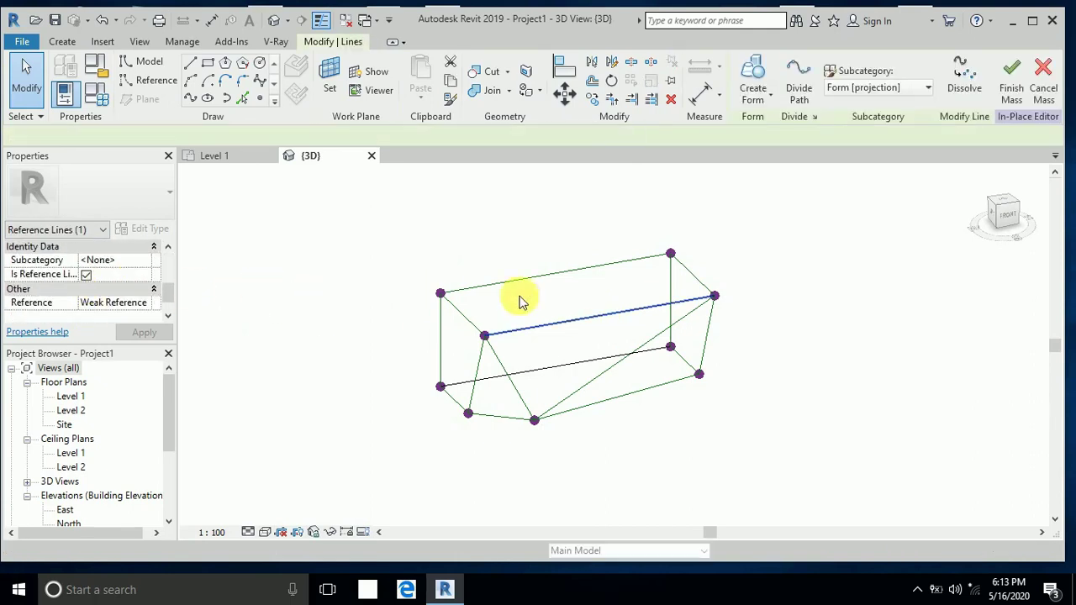
pyautogui.press('Escape')
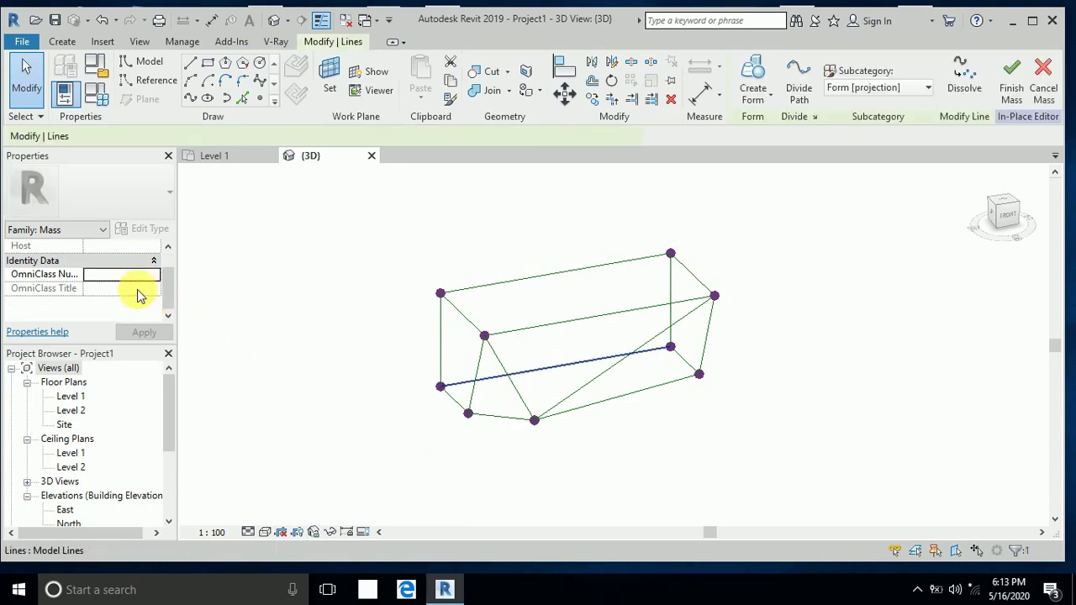
# Convert the long rear bottom edge to a reference line
pyautogui.scroll(-2, 99, 304)
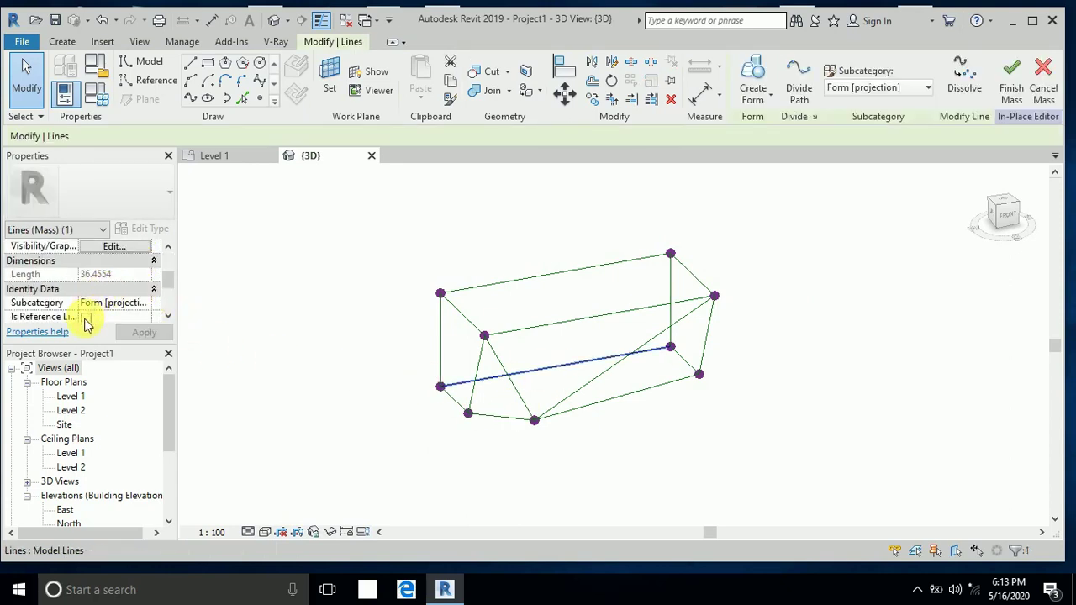
pyautogui.click(86, 318)
pyautogui.click(331, 384)
# Create a solid triangular face from the front's long diagonal, right slanted edge and long bottom edge, and set the view's visual style to Shaded
pyautogui.keyDown('shift'); pyautogui.moveTo(331, 384); pyautogui.dragTo(389, 420, button='middle'); pyautogui.keyUp('shift')
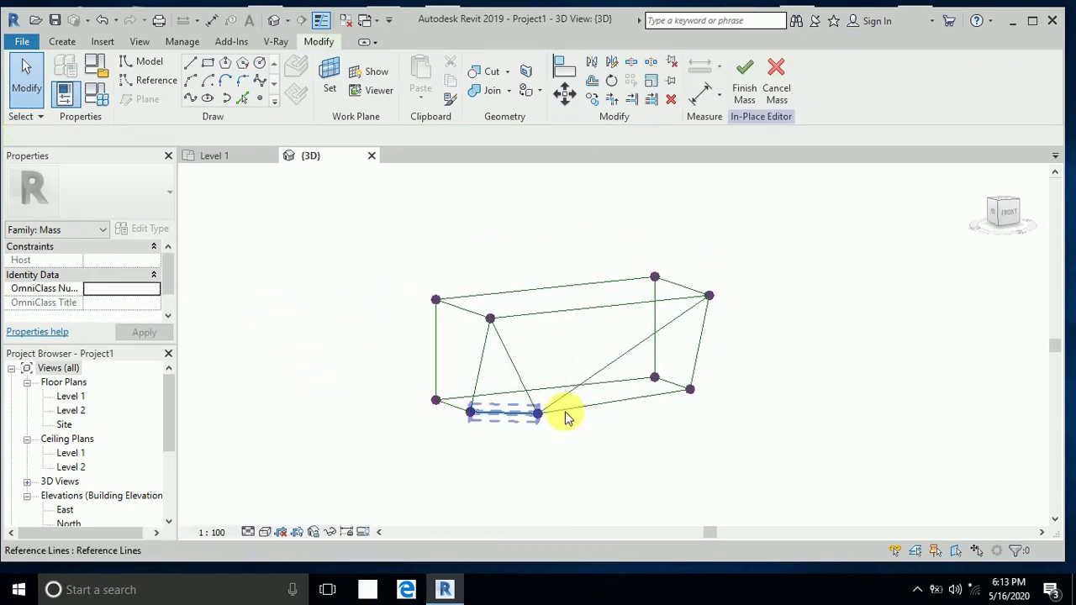
pyautogui.click(622, 363)
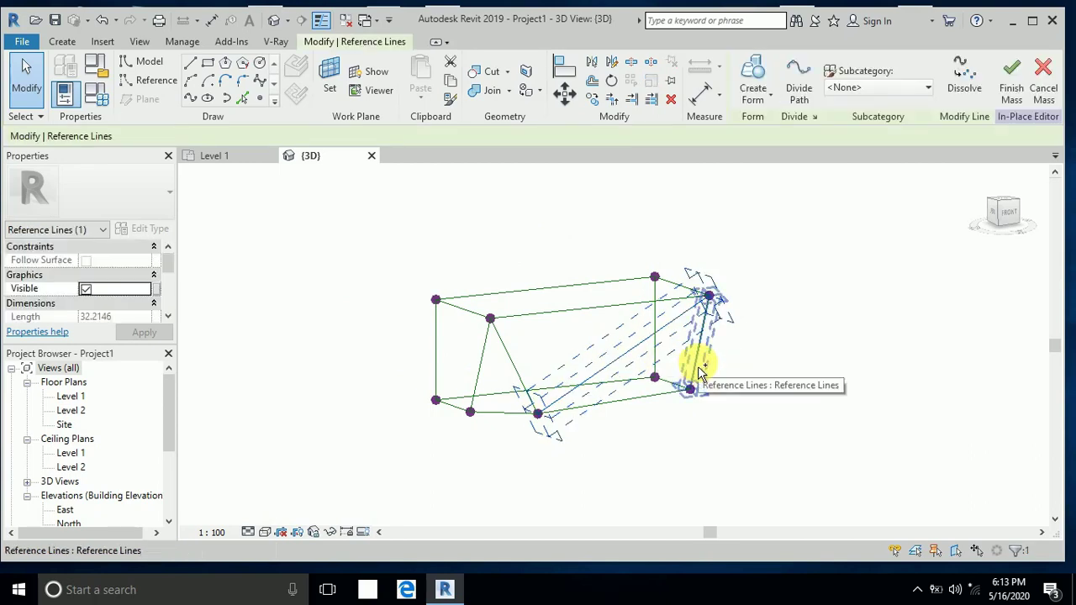
pyautogui.keyDown('ctrl'); pyautogui.click(656, 406); pyautogui.keyUp('ctrl')
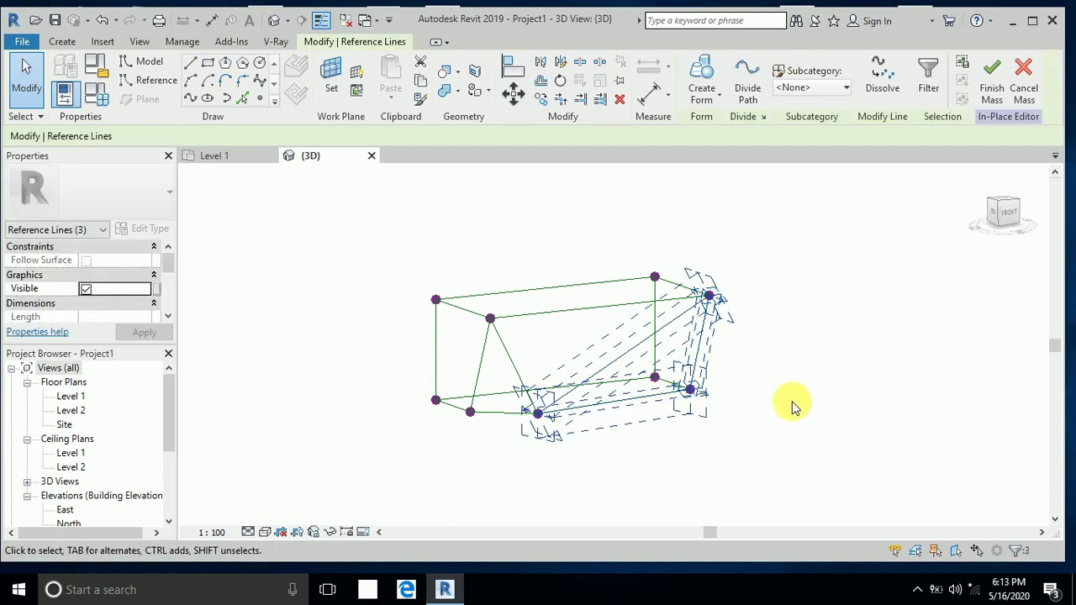
pyautogui.click(703, 99)
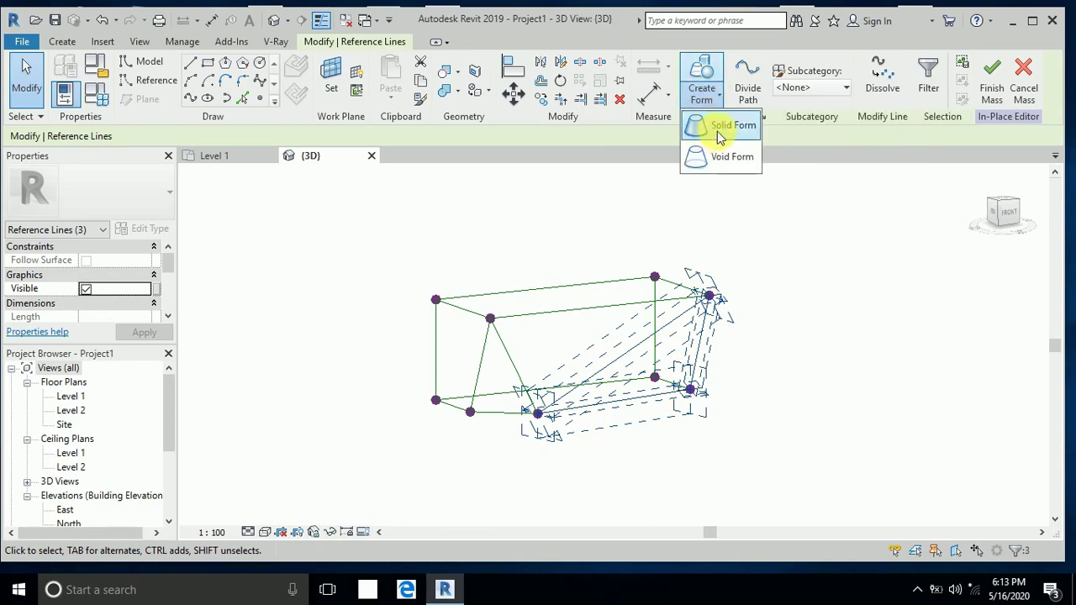
pyautogui.click(715, 134)
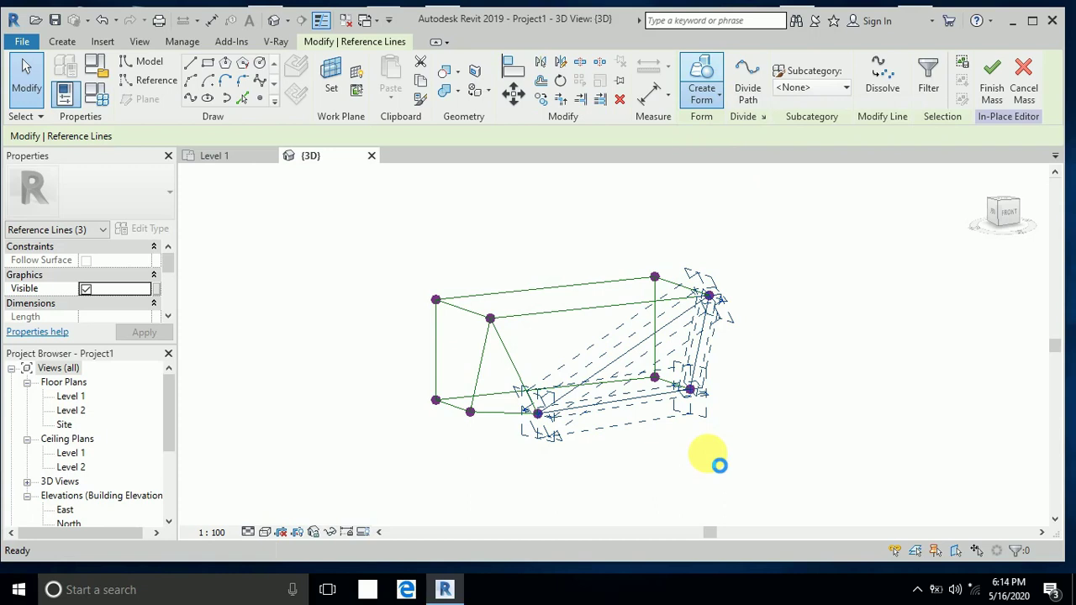
pyautogui.click(649, 481)
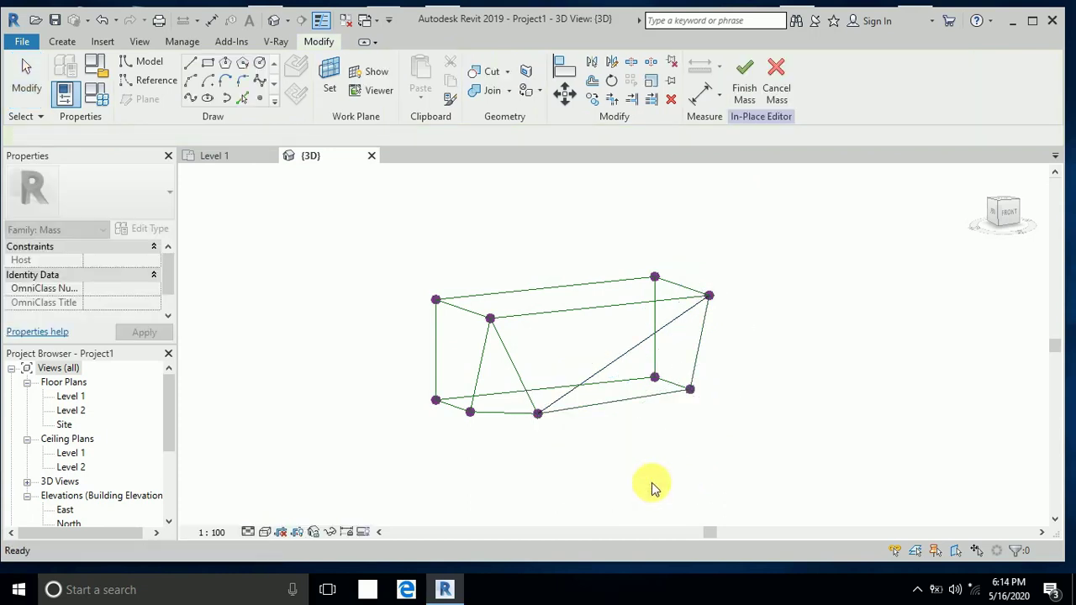
pyautogui.click(266, 532)
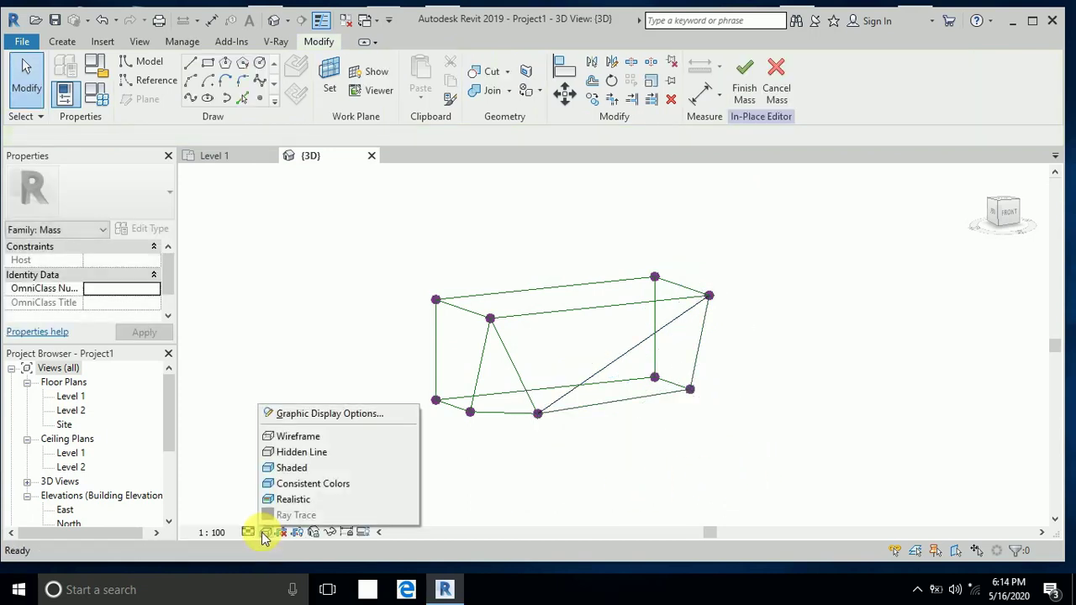
pyautogui.click(335, 466)
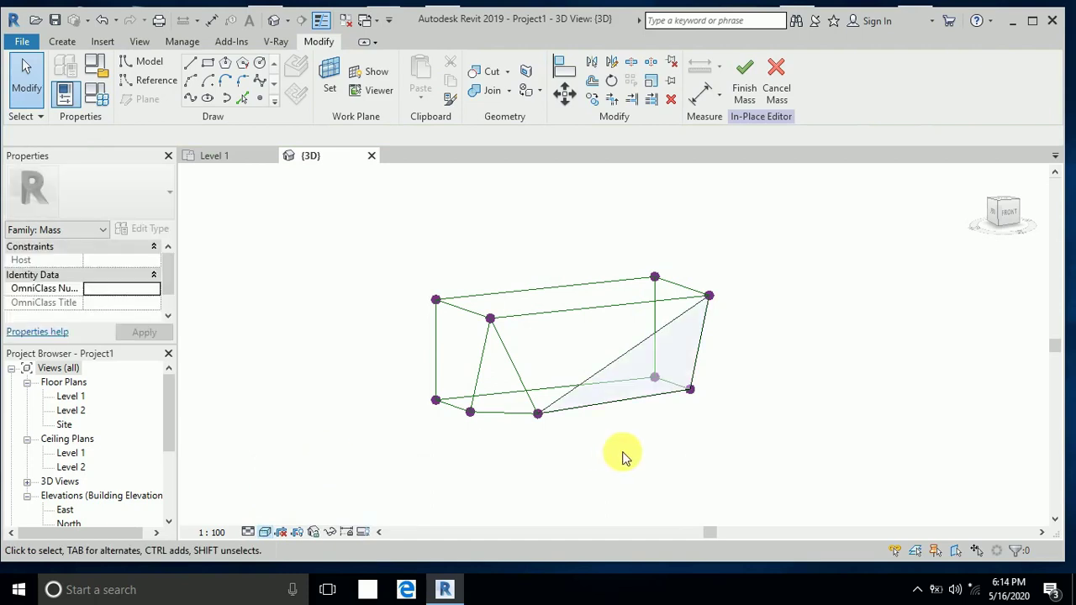
# Create the middle triangular face from the front's long diagonal, long top edge and short diagonal reference lines
pyautogui.keyDown('shift'); pyautogui.moveTo(611, 455); pyautogui.dragTo(781, 343, button='middle'); pyautogui.keyUp('shift')
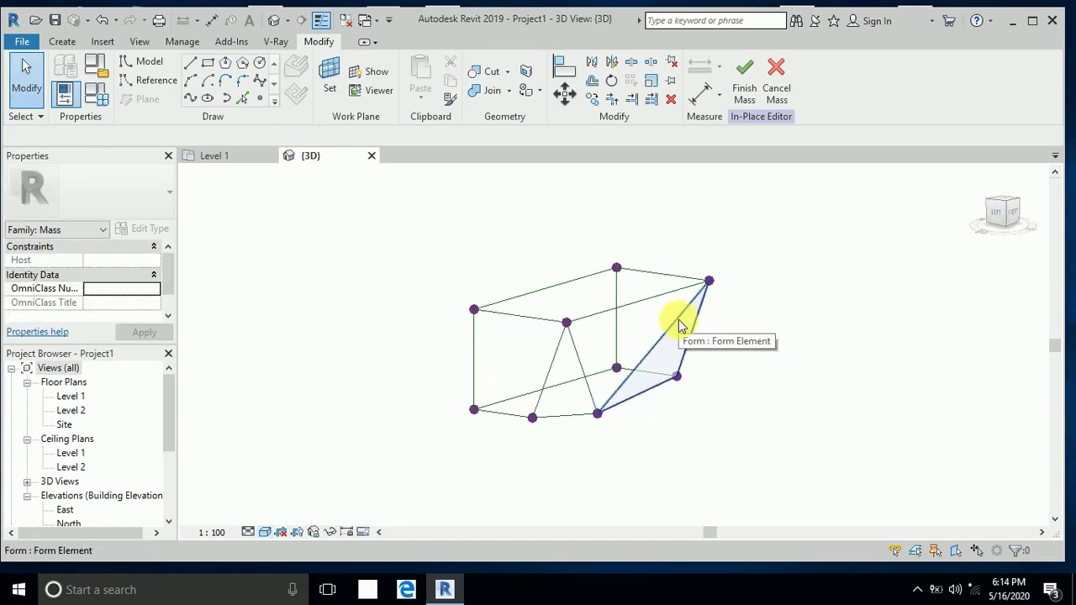
pyautogui.press('Tab')
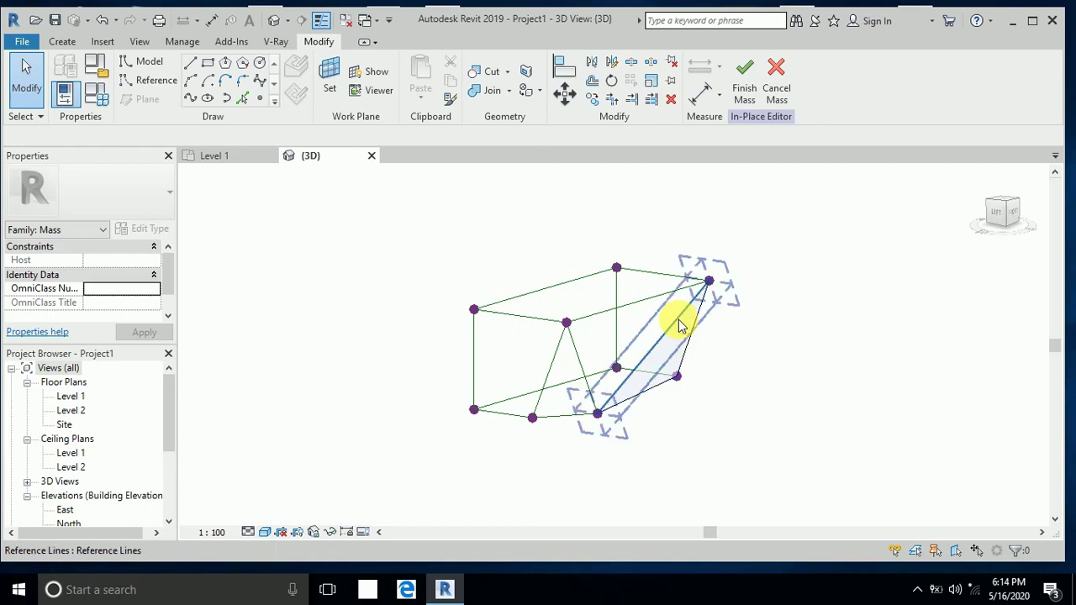
pyautogui.click(680, 326)
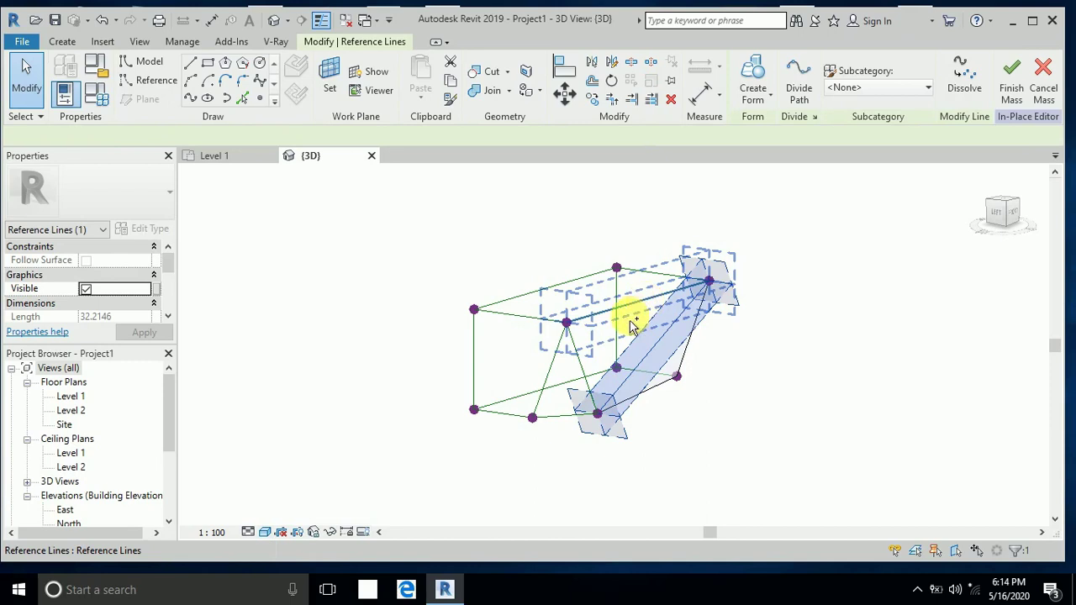
pyautogui.keyDown('ctrl'); pyautogui.click(582, 373); pyautogui.keyUp('ctrl')
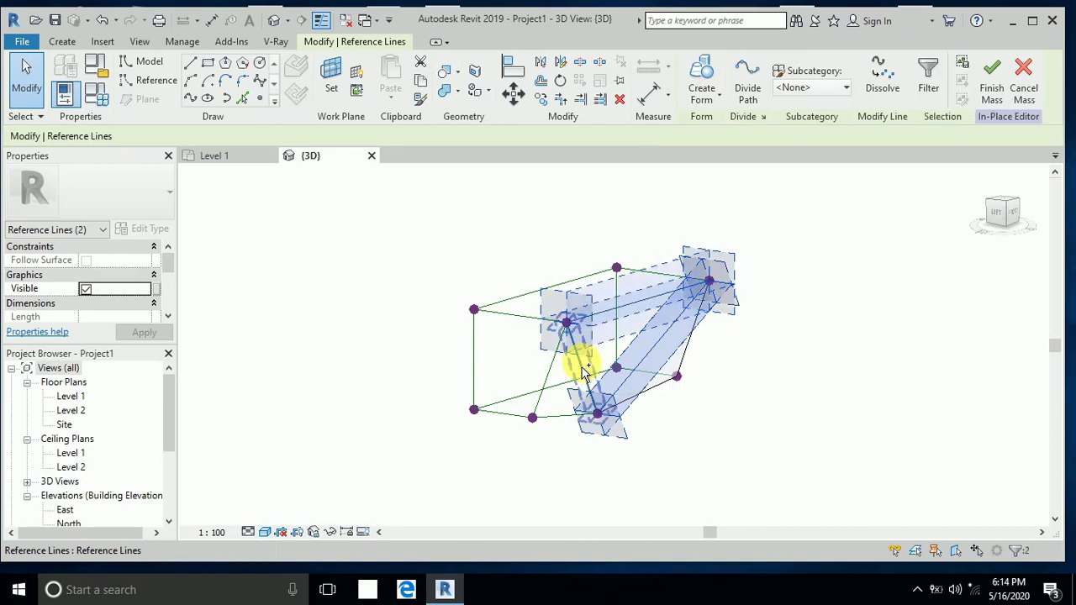
pyautogui.keyDown('ctrl'); pyautogui.click(581, 372); pyautogui.keyUp('ctrl')
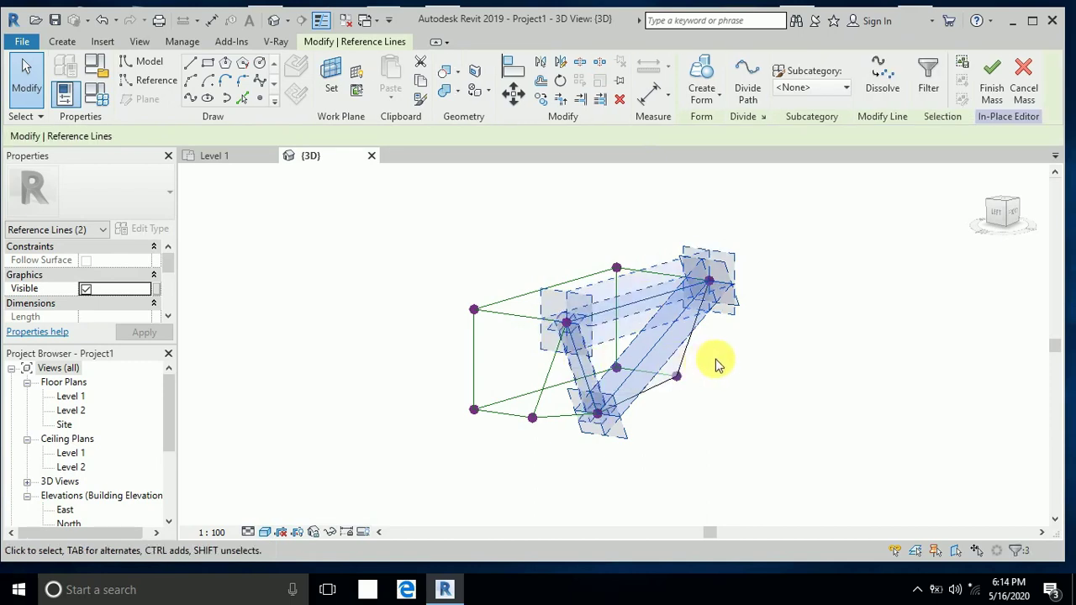
pyautogui.click(710, 84)
pyautogui.click(684, 459)
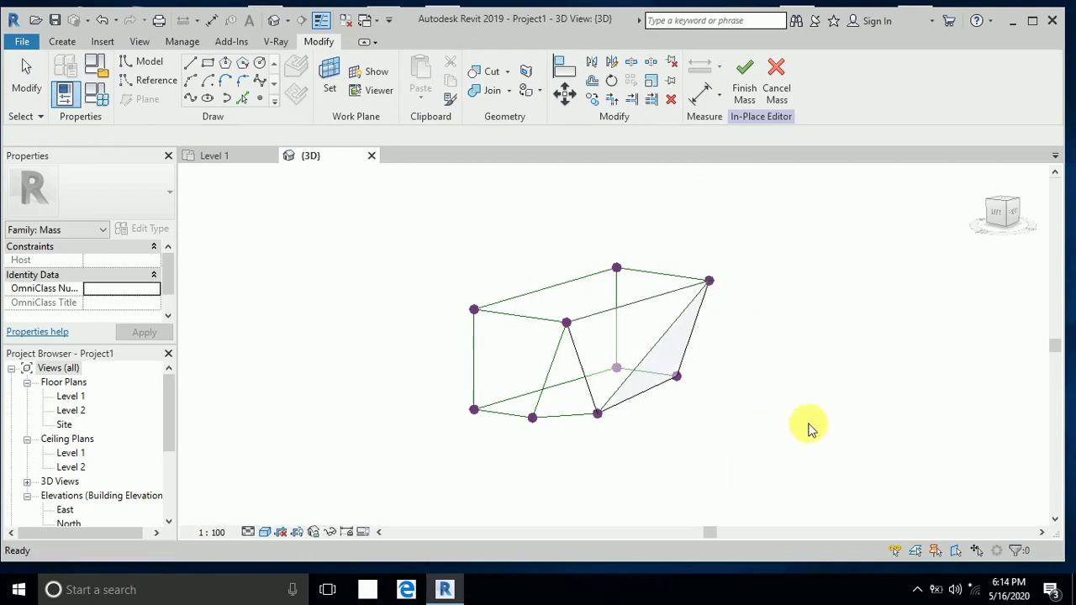
# Set the view's visual style to Realistic to check the two triangular front faces
pyautogui.keyDown('shift'); pyautogui.moveTo(764, 361); pyautogui.dragTo(624, 311, button='middle'); pyautogui.keyUp('shift')
pyautogui.click(672, 395)
pyautogui.keyDown('shift'); pyautogui.moveTo(533, 480); pyautogui.dragTo(663, 446, button='middle'); pyautogui.keyUp('shift')
pyautogui.click(663, 446)
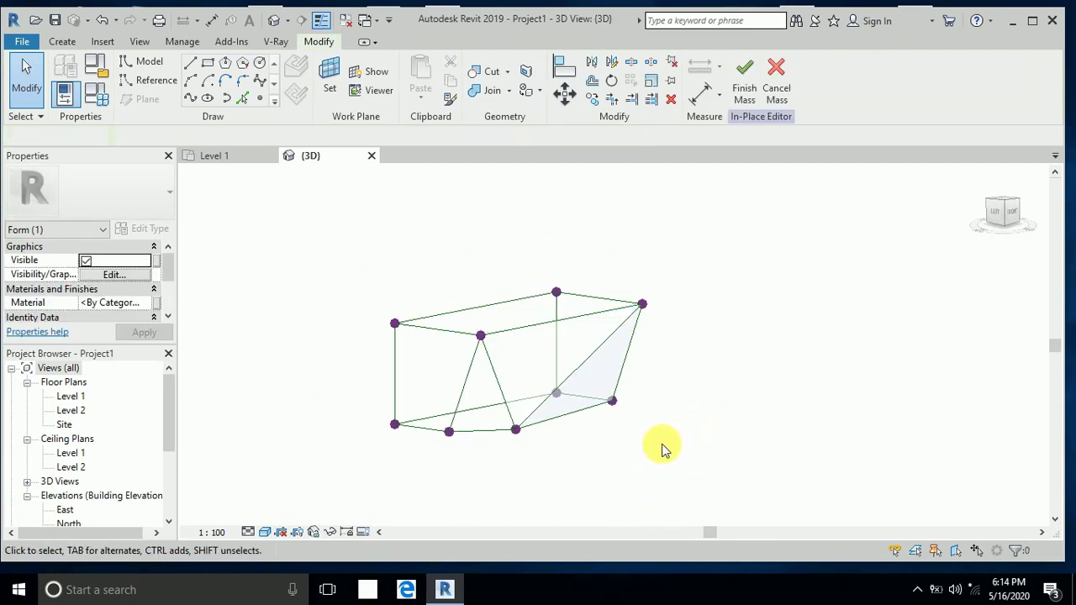
pyautogui.click(265, 531)
pyautogui.click(289, 496)
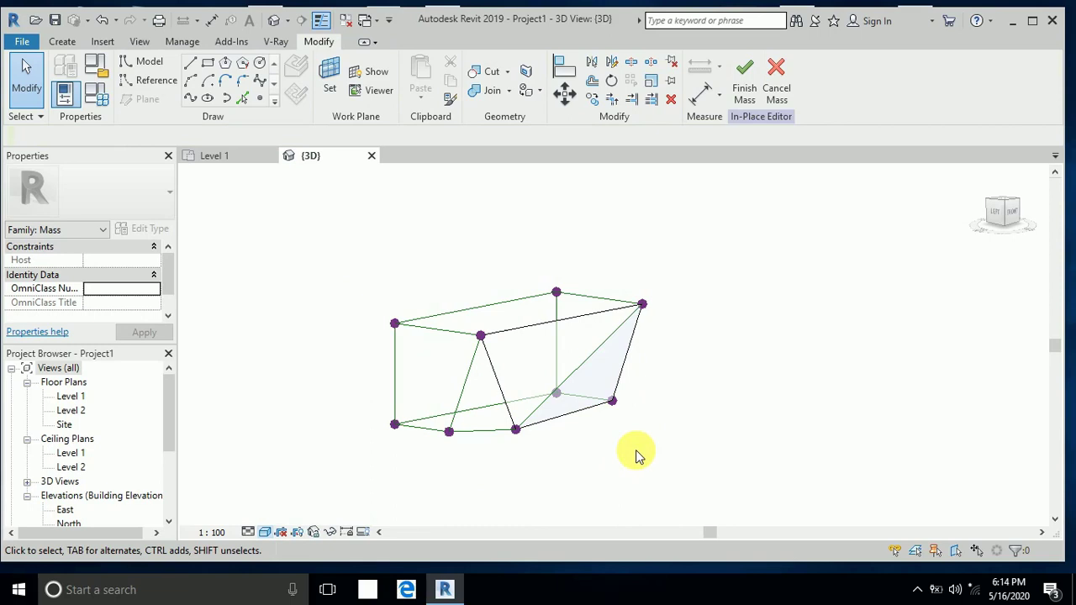
pyautogui.moveTo(627, 446)
pyautogui.keyDown('shift'); pyautogui.mouseDown(button='middle')
pyautogui.moveTo(677, 447)
pyautogui.moveTo(632, 454)
pyautogui.mouseUp(button='middle'); pyautogui.keyUp('shift')
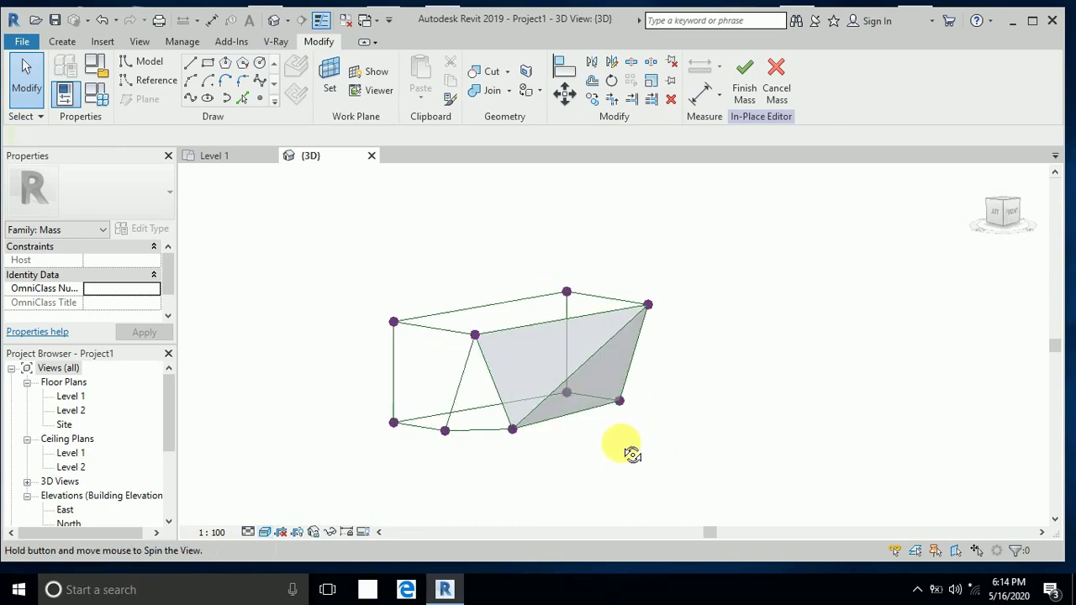
# Create a solid triangular face from the front's short diagonal, left slanted edge and short bottom edge
pyautogui.click(481, 431)
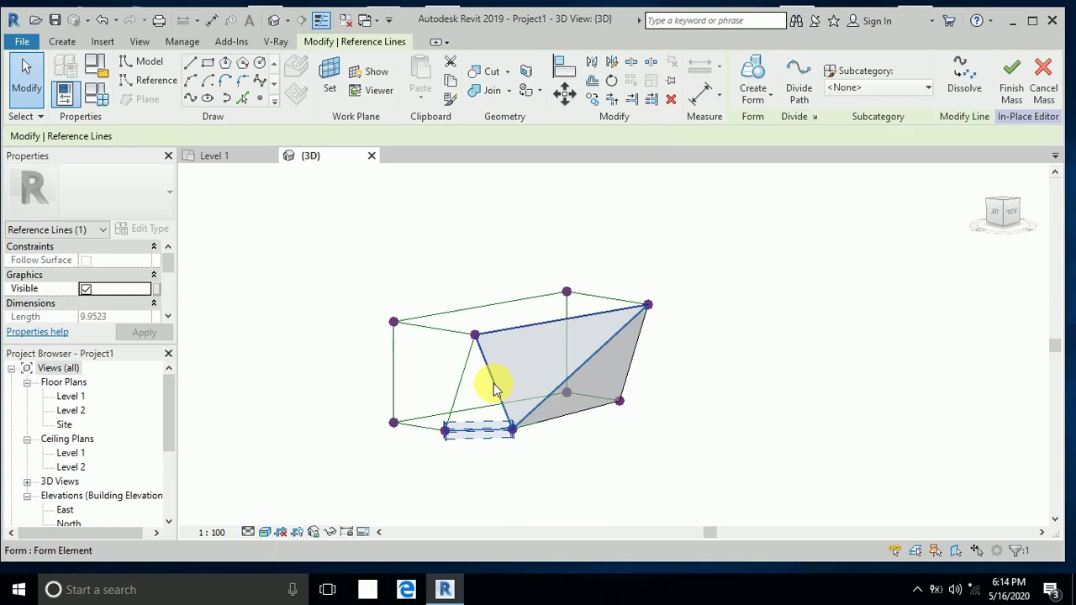
pyautogui.keyDown('ctrl'); pyautogui.click(494, 388); pyautogui.keyUp('ctrl')
pyautogui.click(464, 392)
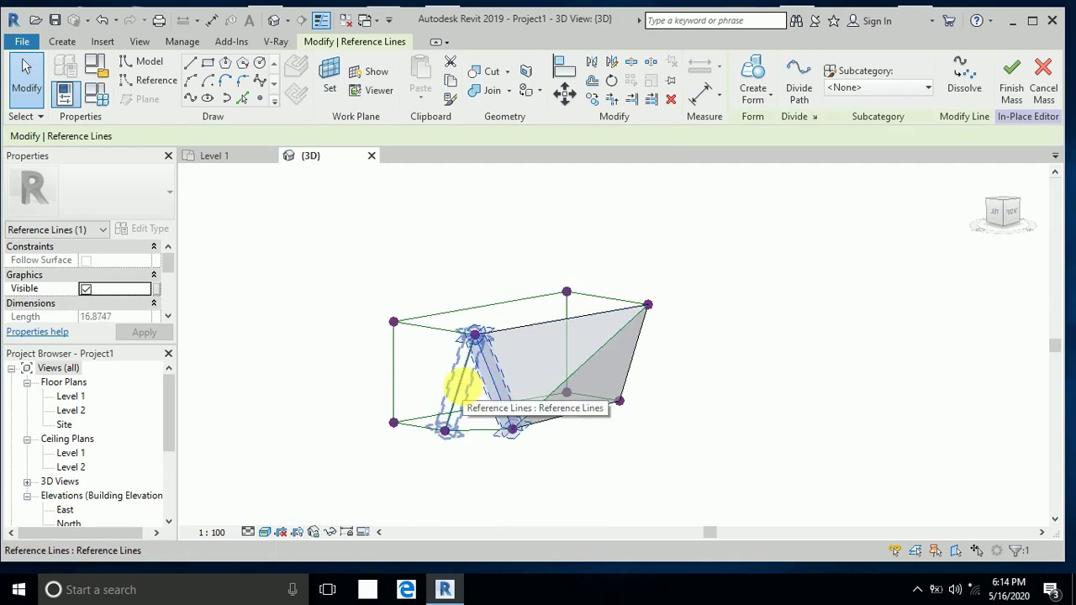
pyautogui.keyDown('ctrl'); pyautogui.click(519, 440); pyautogui.keyUp('ctrl')
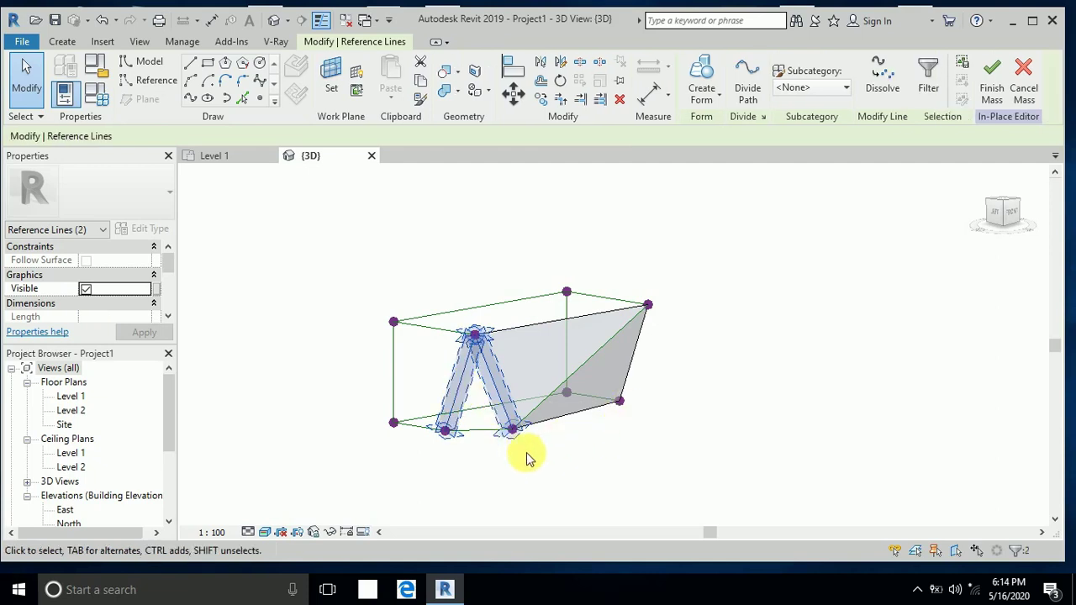
pyautogui.keyDown('ctrl'); pyautogui.click(489, 437); pyautogui.keyUp('ctrl')
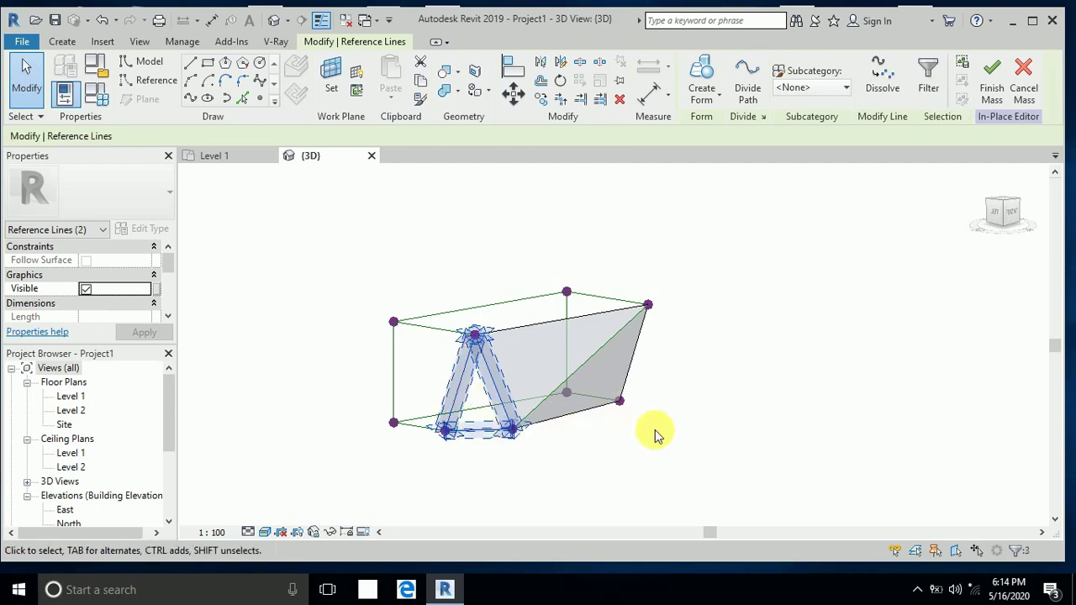
pyautogui.click(711, 90)
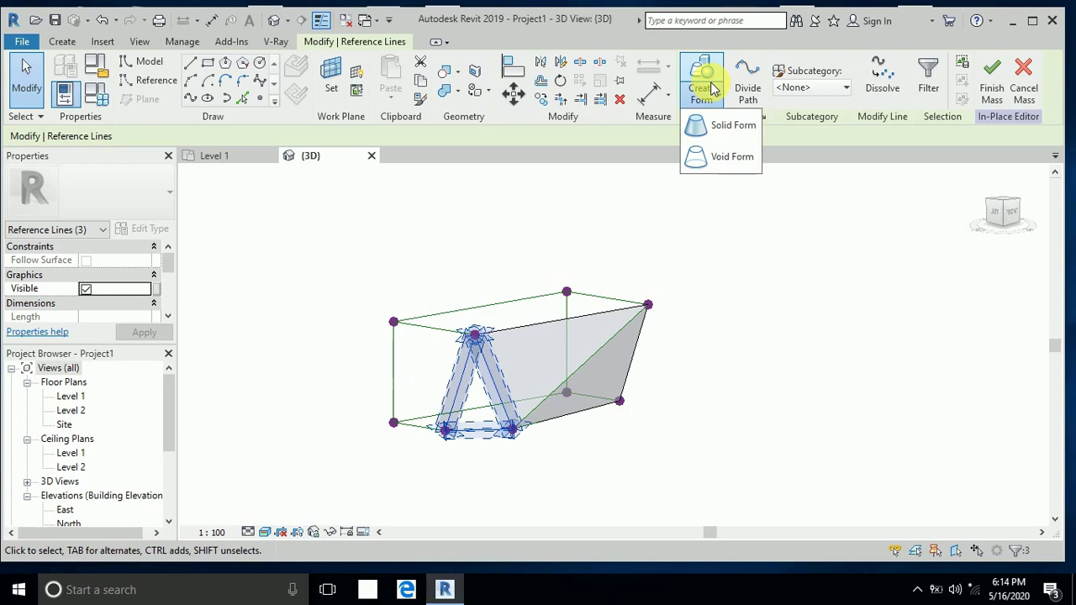
pyautogui.click(719, 126)
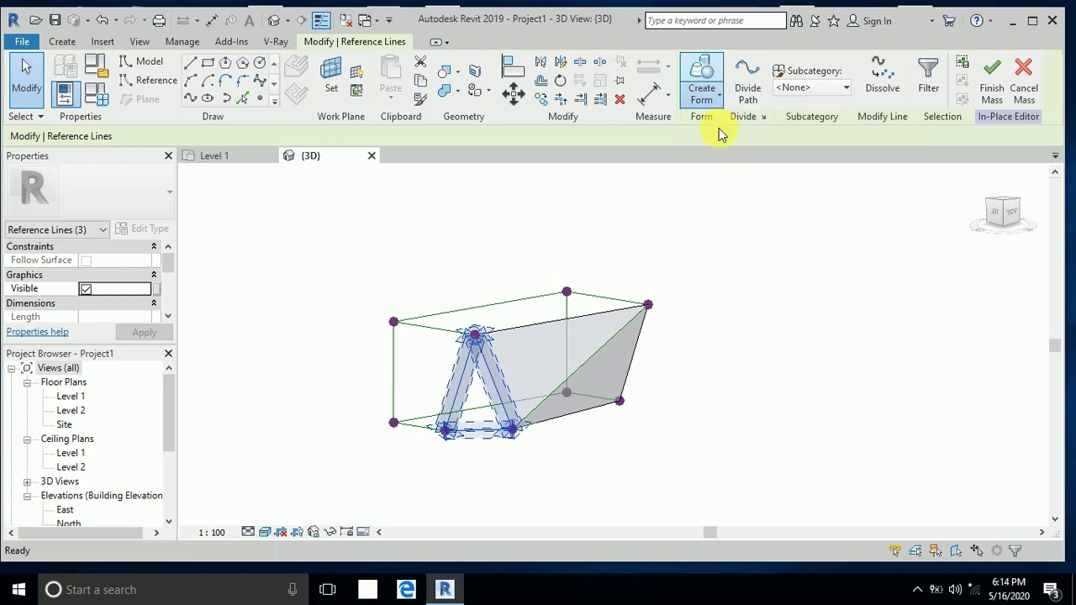
pyautogui.click(557, 479)
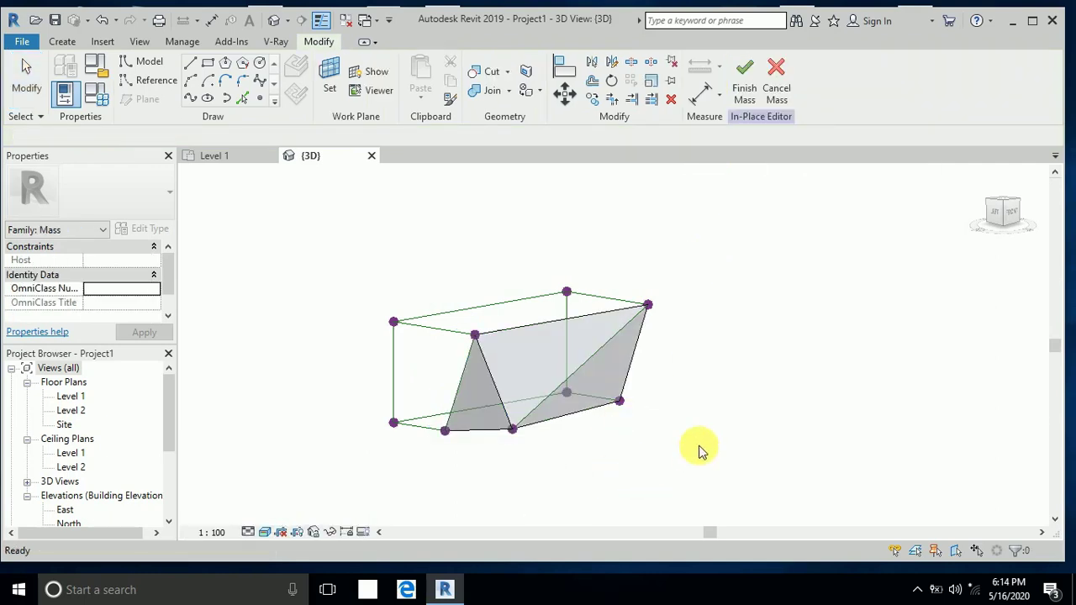
pyautogui.keyDown('shift'); pyautogui.moveTo(664, 462); pyautogui.dragTo(697, 463, button='middle'); pyautogui.keyUp('shift')
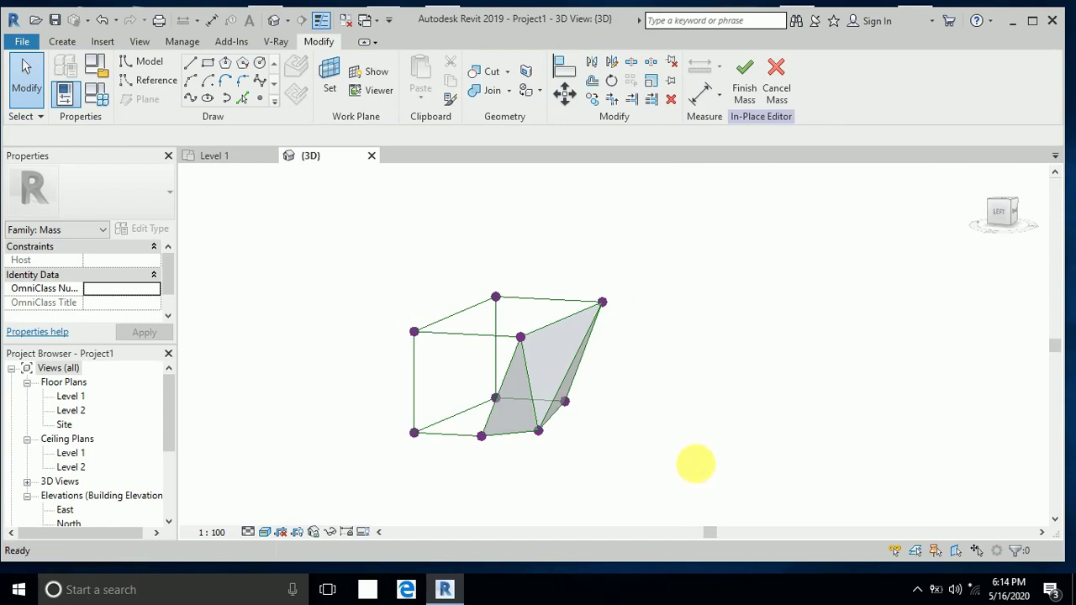
# Try to create the left end face from its edge reference lines, and undo the form
pyautogui.click(456, 434)
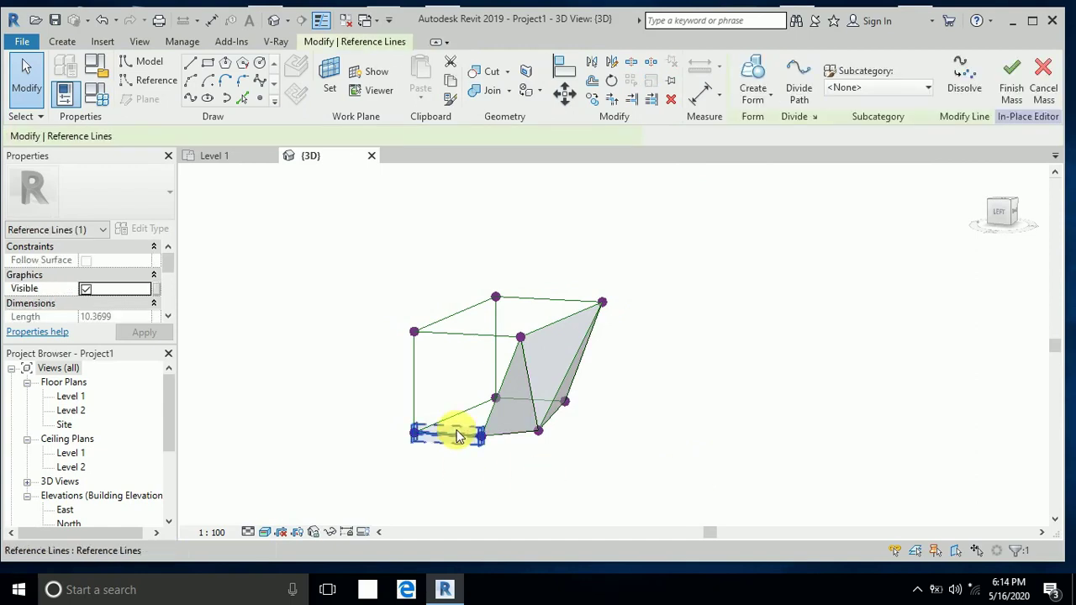
pyautogui.keyDown('ctrl'); pyautogui.click(461, 346); pyautogui.keyUp('ctrl')
pyautogui.keyDown('ctrl'); pyautogui.click(464, 345); pyautogui.keyUp('ctrl')
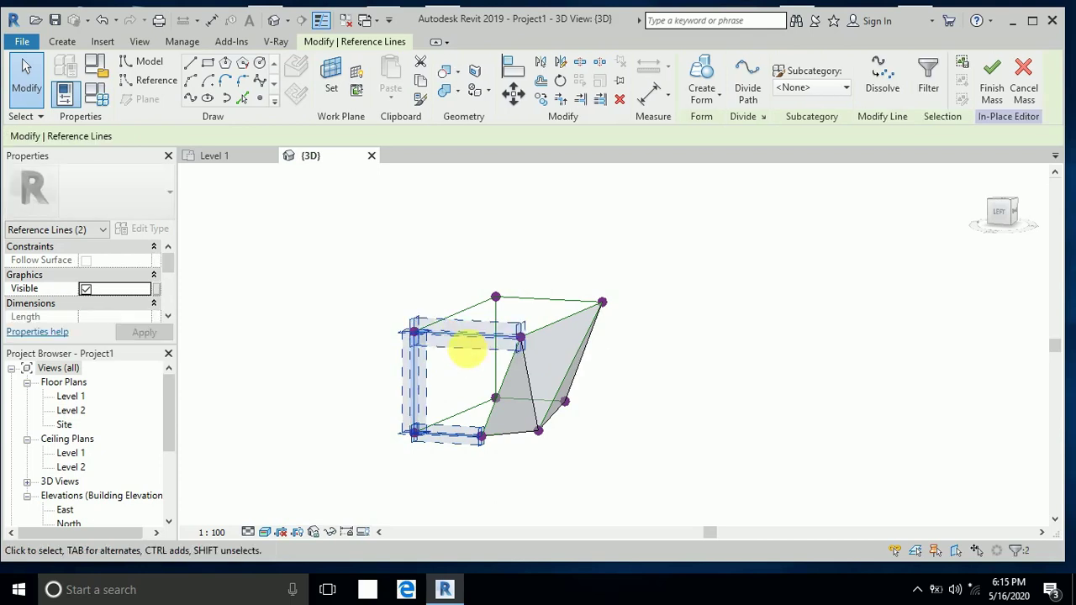
pyautogui.click(509, 376)
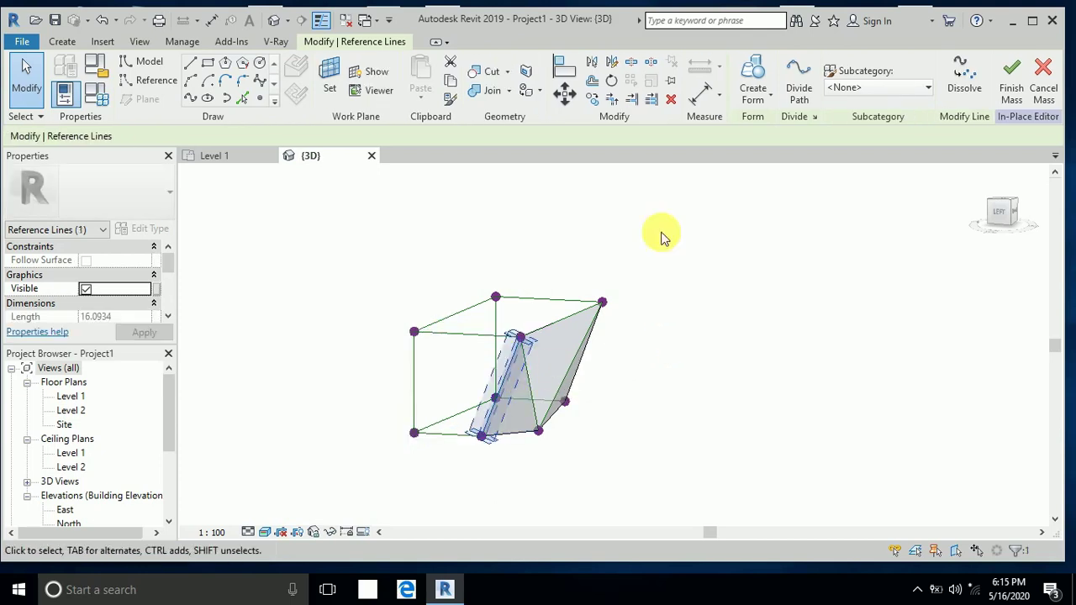
pyautogui.click(752, 74)
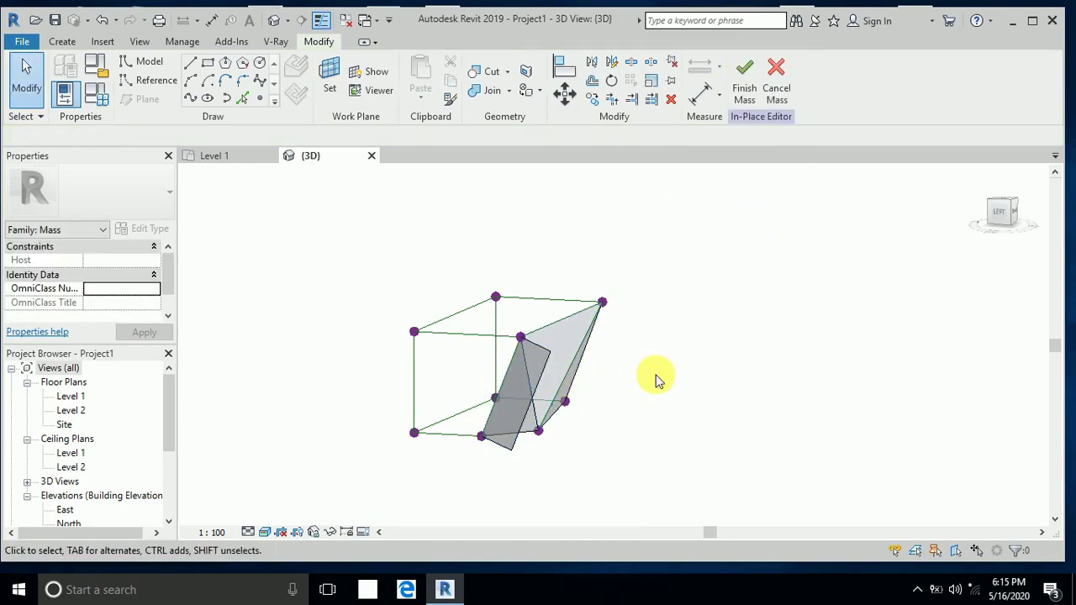
pyautogui.hotkey('ctrl', 'z')
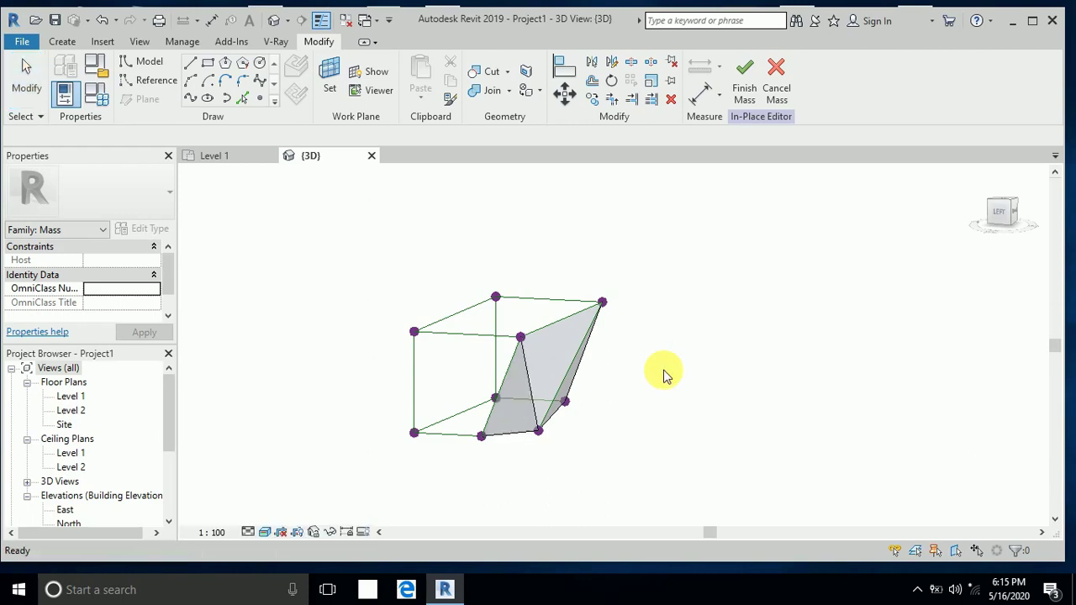
# Create a flat solid face on the mass's left end from its bottom, slanted, vertical and top reference lines
pyautogui.click(442, 437)
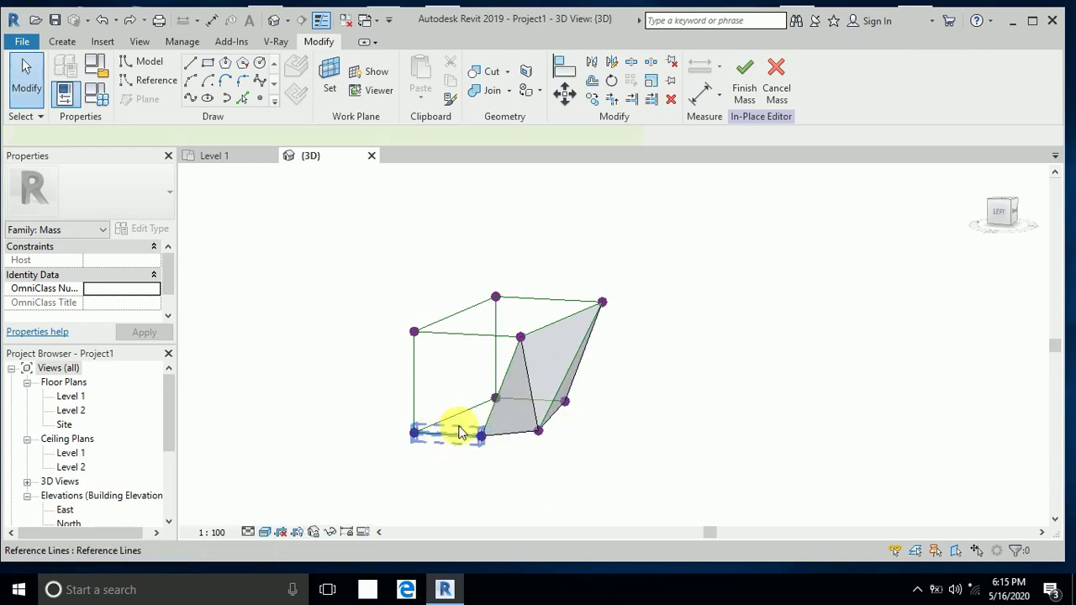
pyautogui.click(497, 379)
pyautogui.click(450, 435)
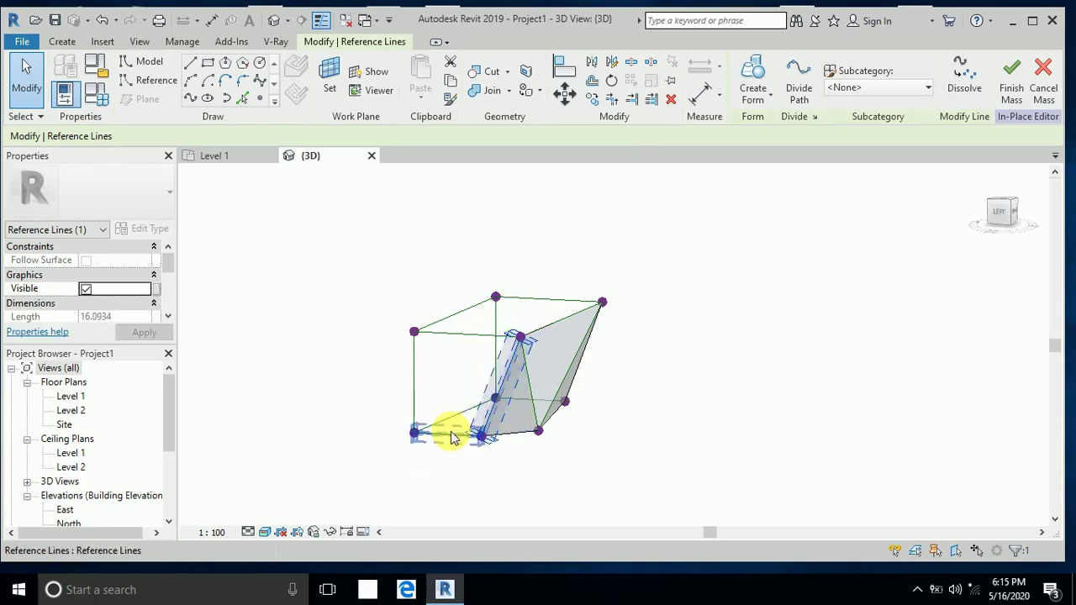
pyautogui.keyDown('ctrl'); pyautogui.click(418, 387); pyautogui.keyUp('ctrl')
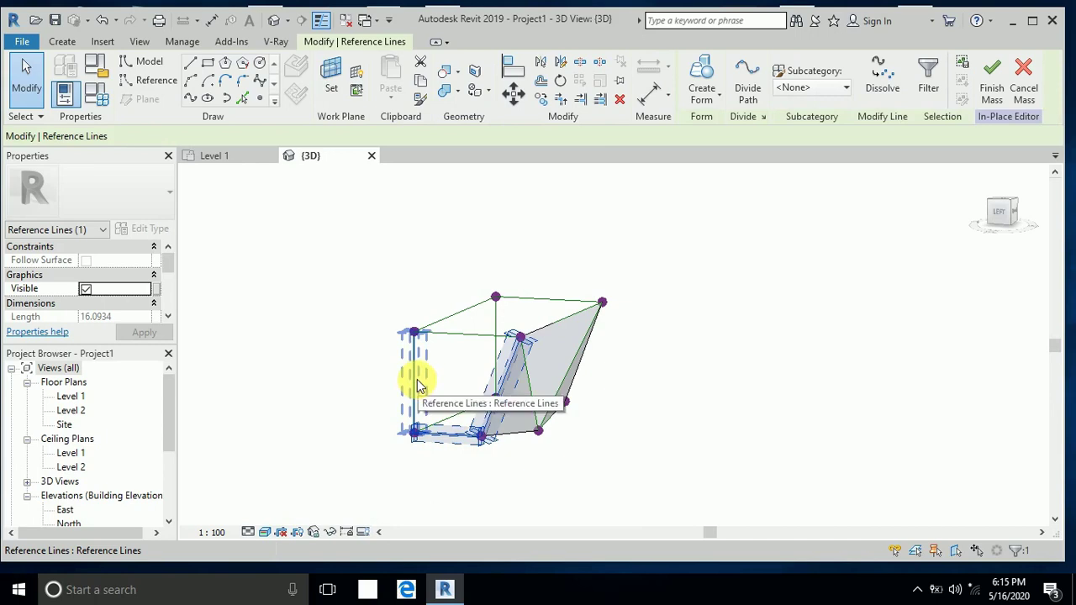
pyautogui.keyDown('ctrl'); pyautogui.click(451, 331); pyautogui.keyUp('ctrl')
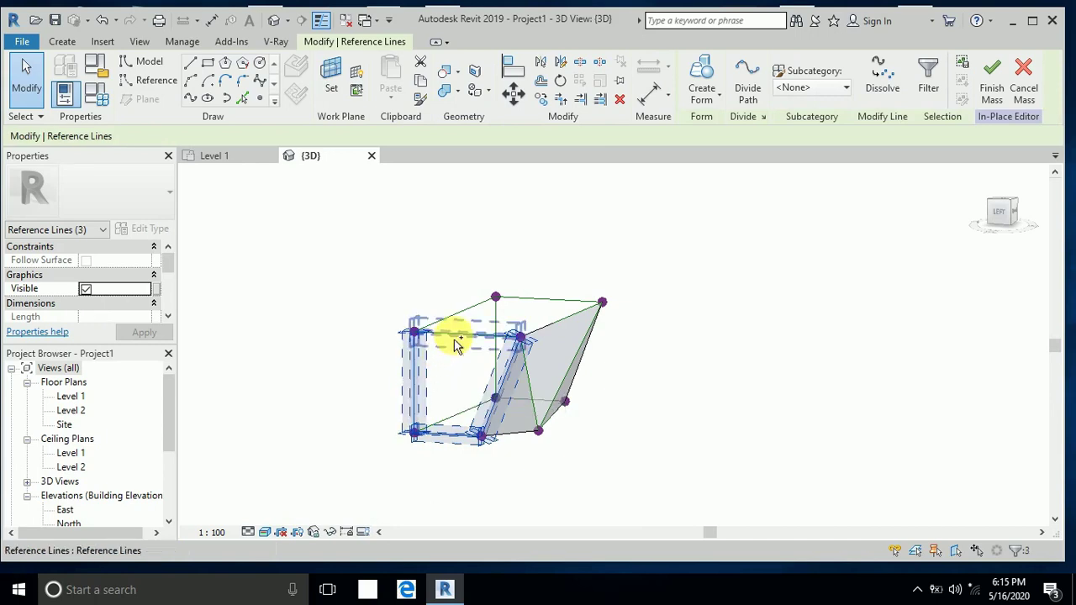
pyautogui.click(718, 92)
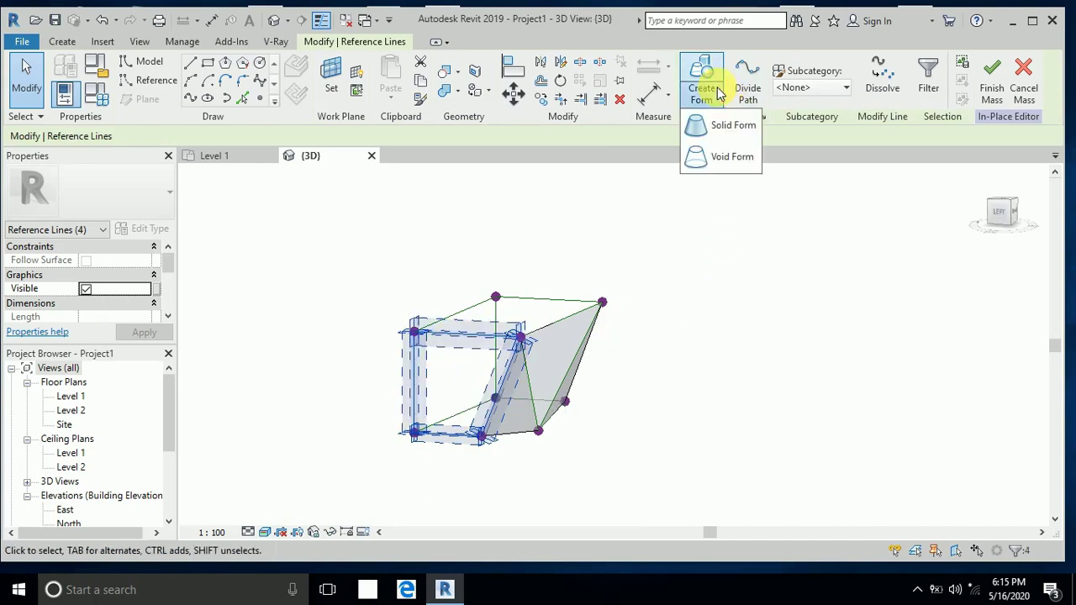
pyautogui.click(716, 125)
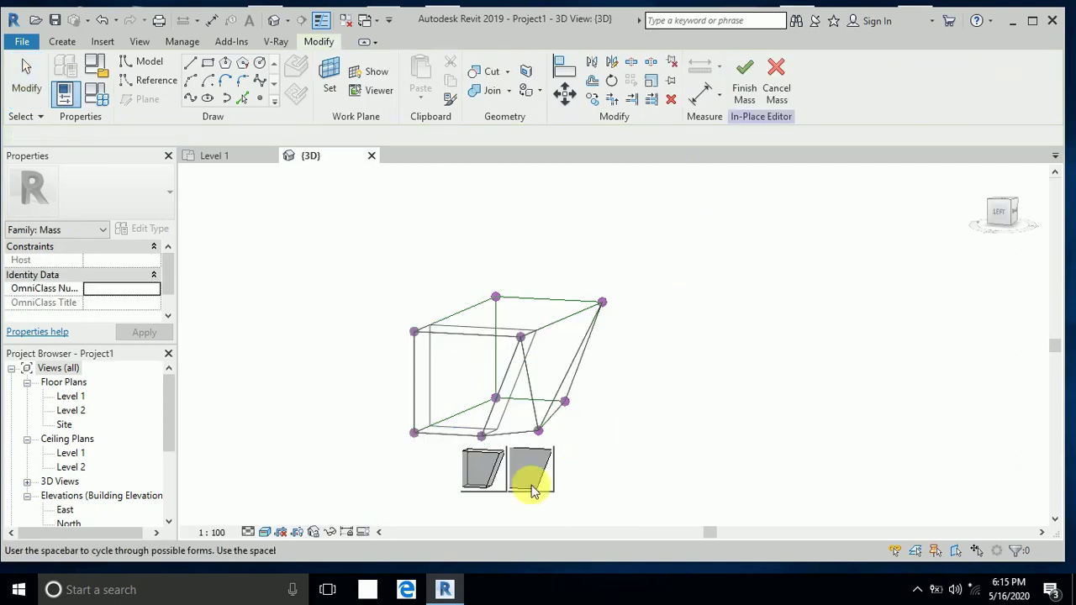
pyautogui.click(531, 468)
# Create a flat solid face on the mass's right end from its four edge reference lines
pyautogui.keyDown('shift'); pyautogui.moveTo(649, 441); pyautogui.dragTo(372, 471, button='middle'); pyautogui.keyUp('shift')
pyautogui.click(674, 443)
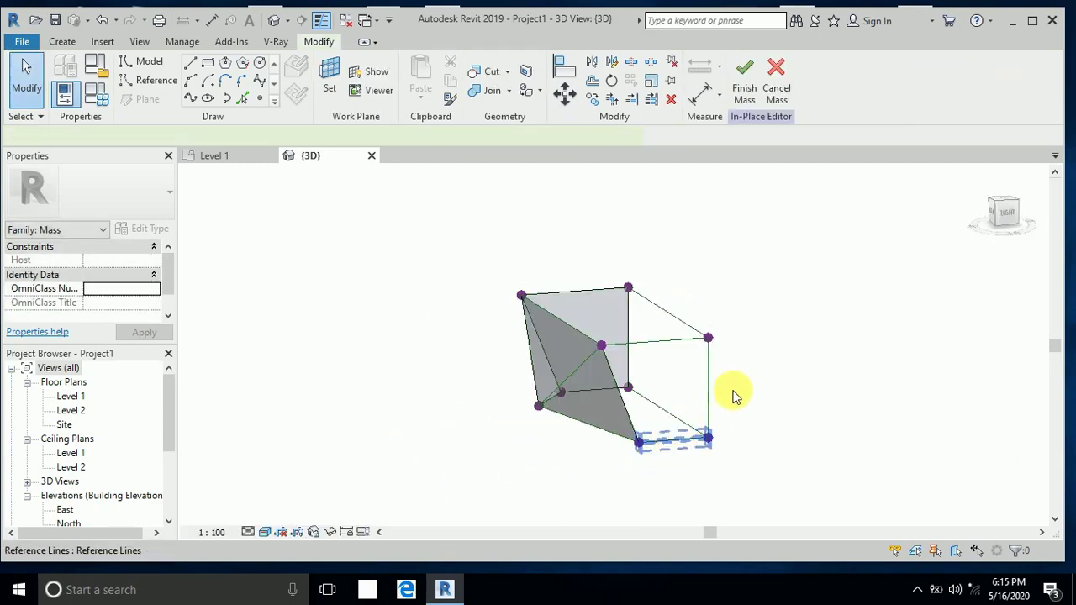
pyautogui.keyDown('ctrl'); pyautogui.click(672, 342); pyautogui.keyUp('ctrl')
pyautogui.keyDown('ctrl'); pyautogui.click(624, 393); pyautogui.keyUp('ctrl')
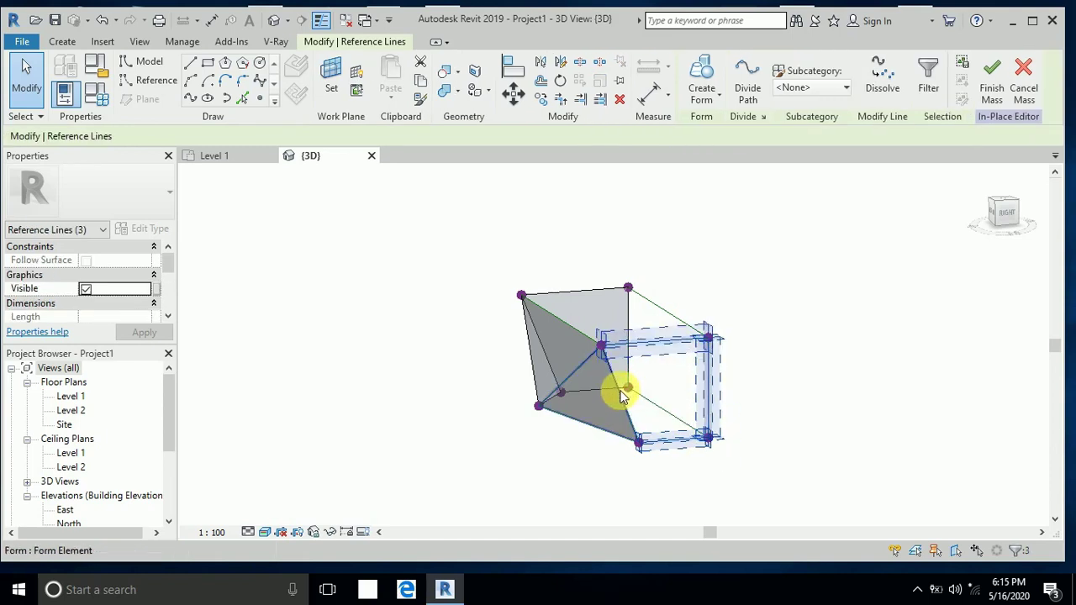
pyautogui.keyDown('ctrl'); pyautogui.click(629, 374); pyautogui.keyUp('ctrl')
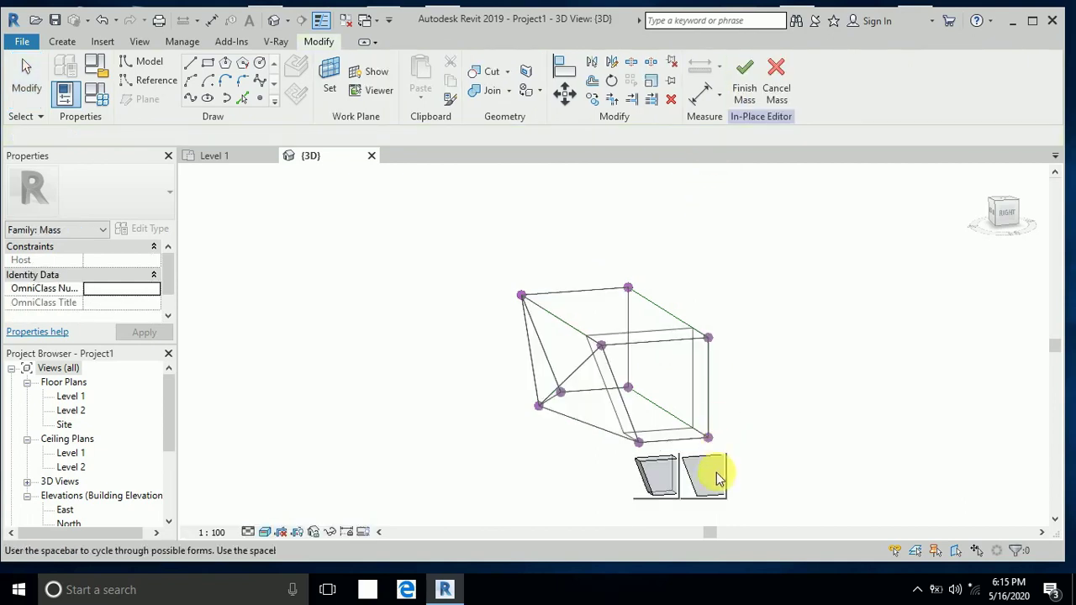
pyautogui.click(711, 475)
# Create the mass's flat bottom face as a form from the closed loop of five bottom reference lines
pyautogui.keyDown('shift'); pyautogui.moveTo(790, 431); pyautogui.dragTo(647, 473, button='middle'); pyautogui.keyUp('shift')
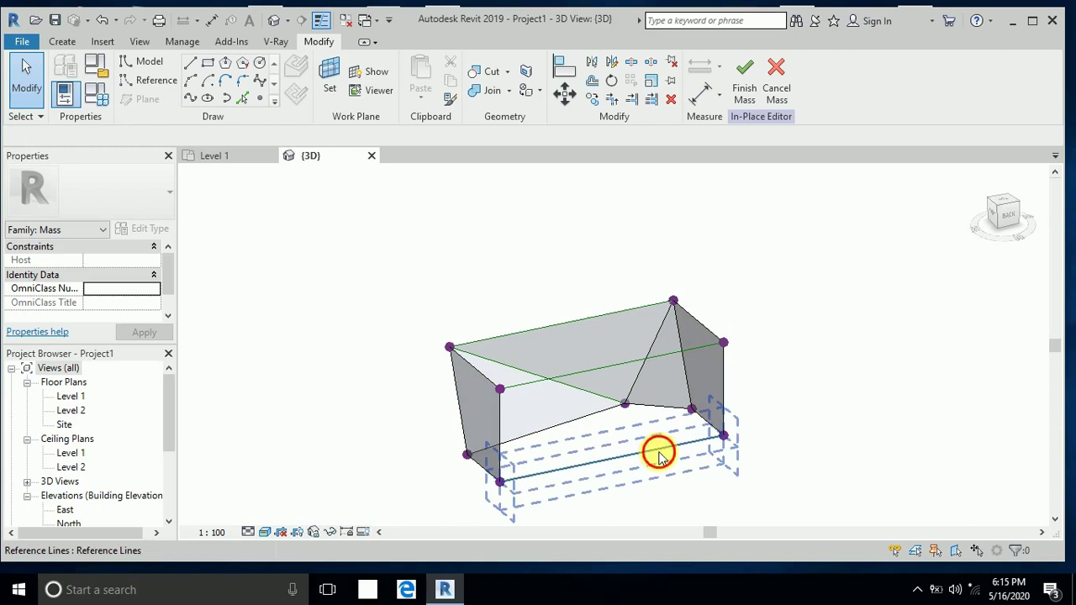
pyautogui.click(695, 437)
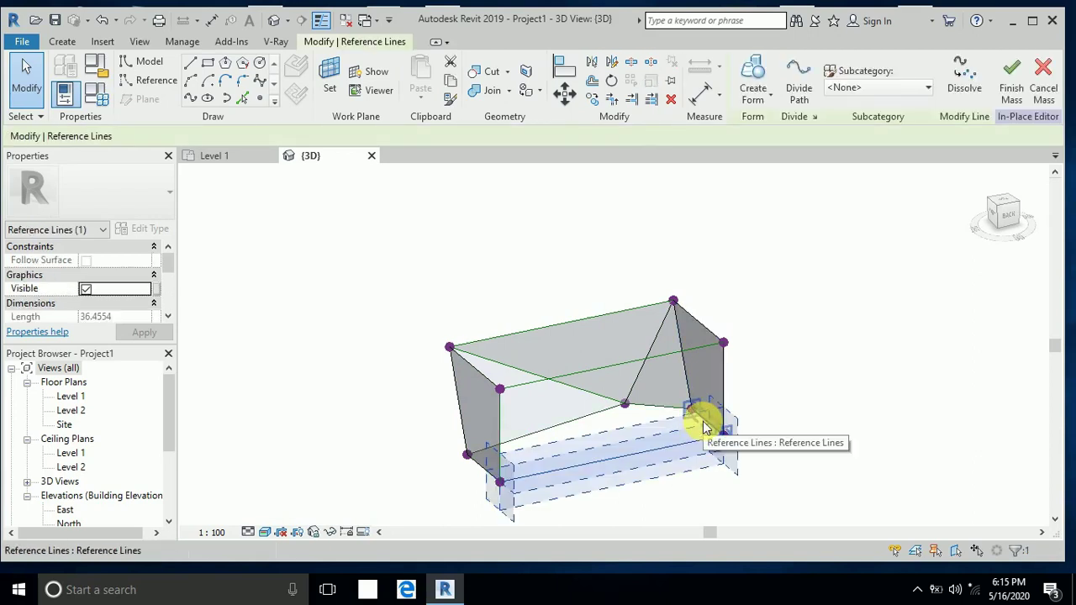
pyautogui.click(704, 427)
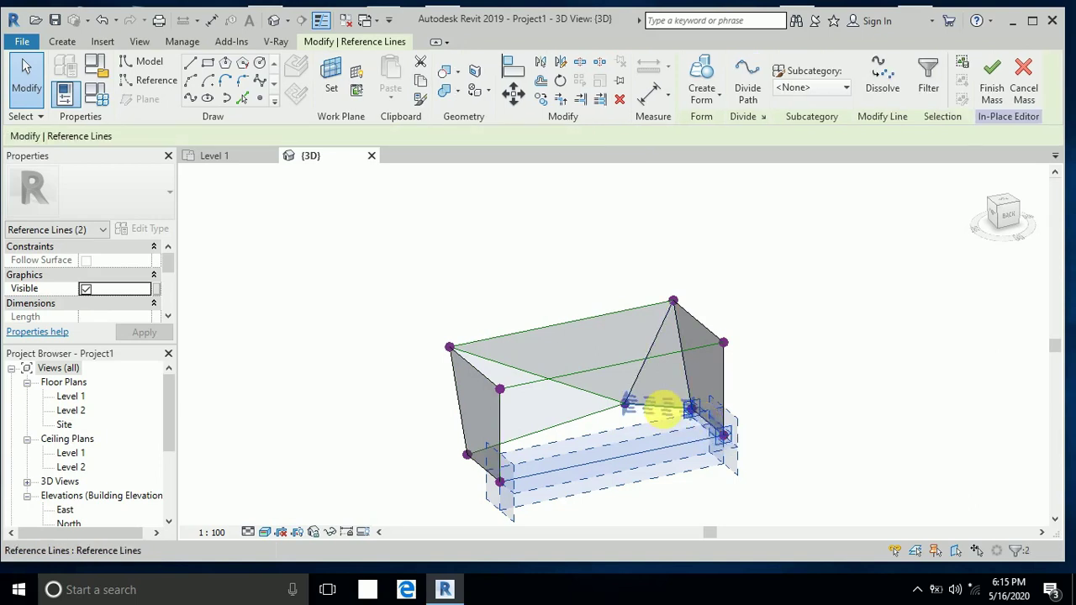
pyautogui.click(664, 414)
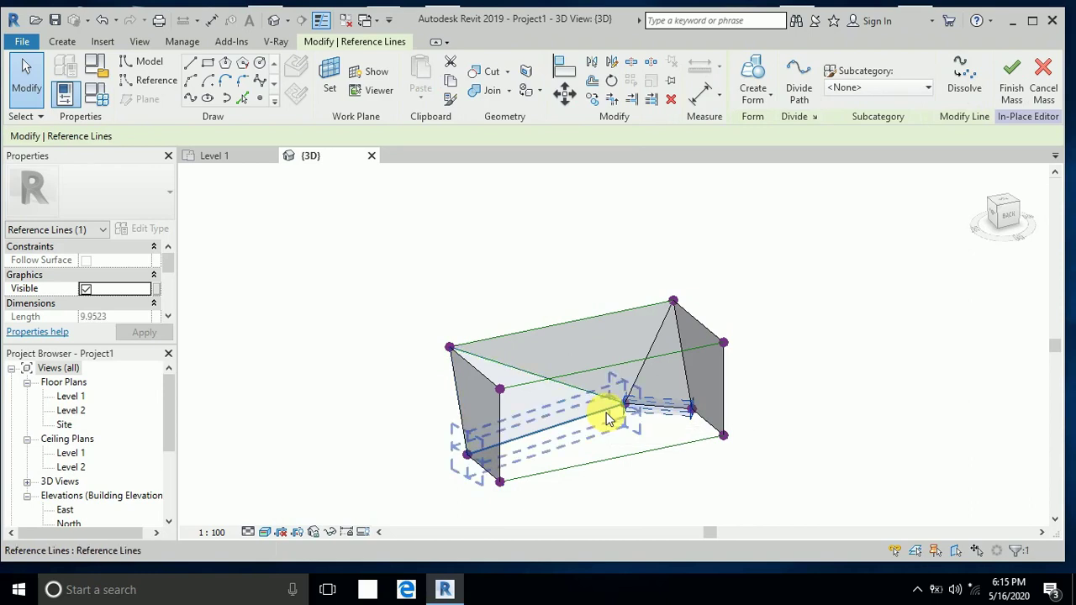
pyautogui.keyDown('ctrl'); pyautogui.click(652, 472); pyautogui.keyUp('ctrl')
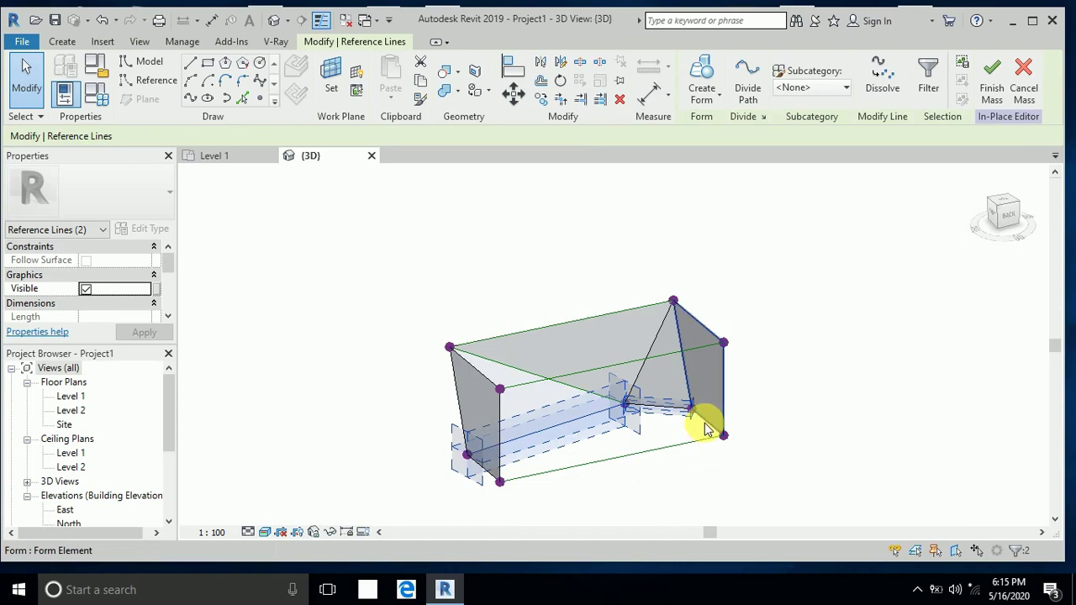
pyautogui.keyDown('ctrl'); pyautogui.click(666, 455); pyautogui.keyUp('ctrl')
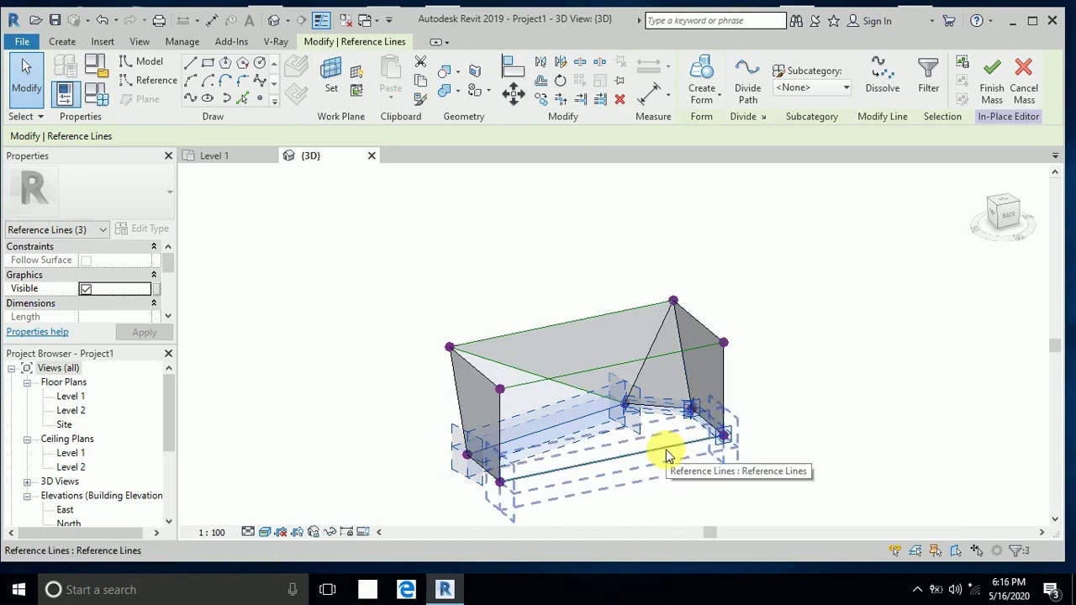
pyautogui.keyDown('ctrl'); pyautogui.click(504, 503); pyautogui.keyUp('ctrl')
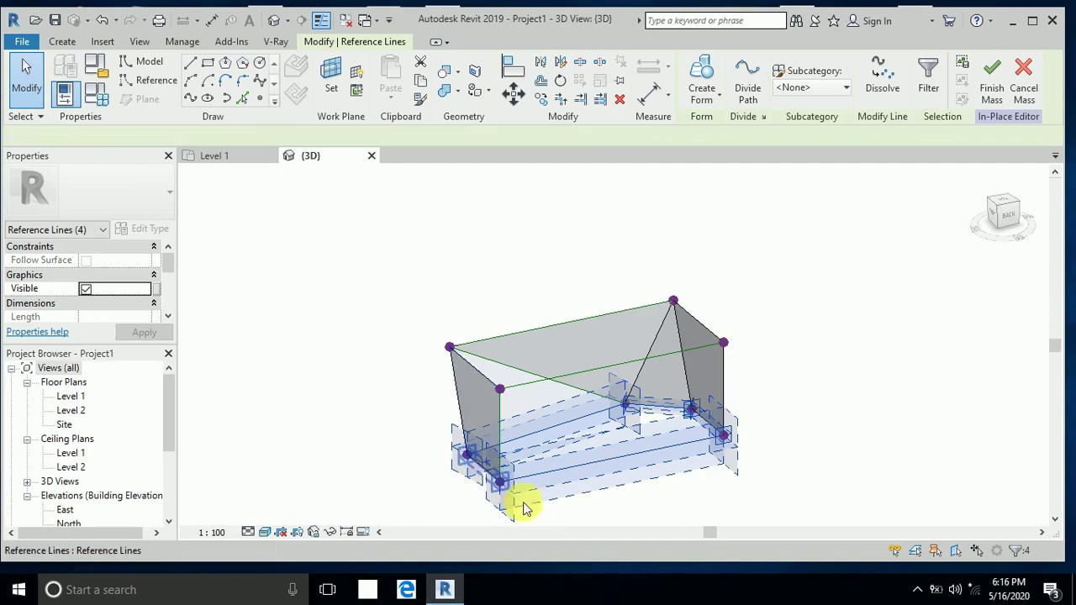
pyautogui.scroll(3, 669, 519)
pyautogui.click(700, 78)
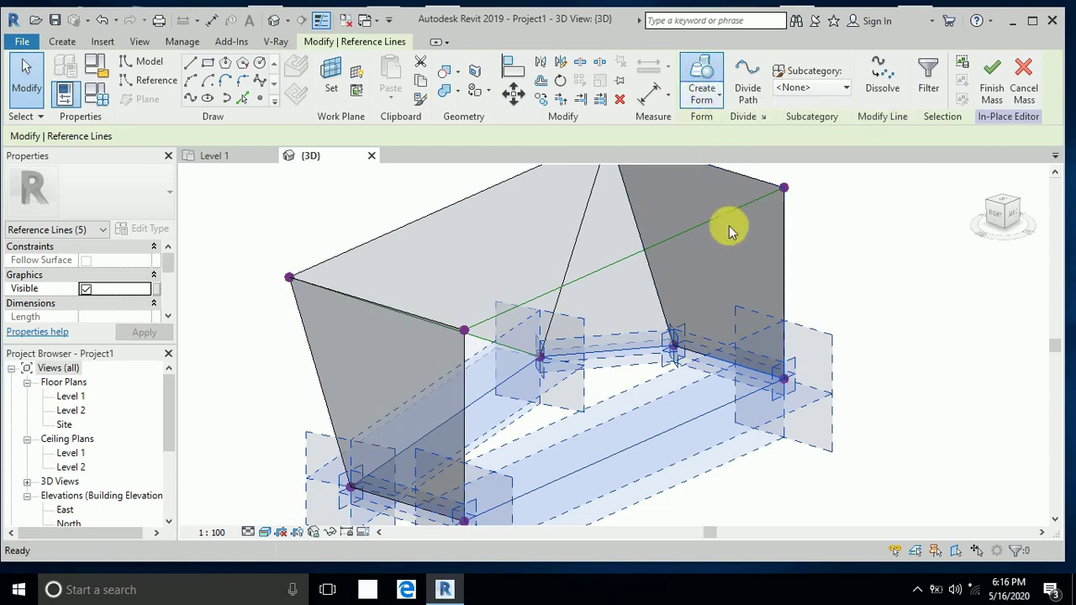
pyautogui.click(400, 531)
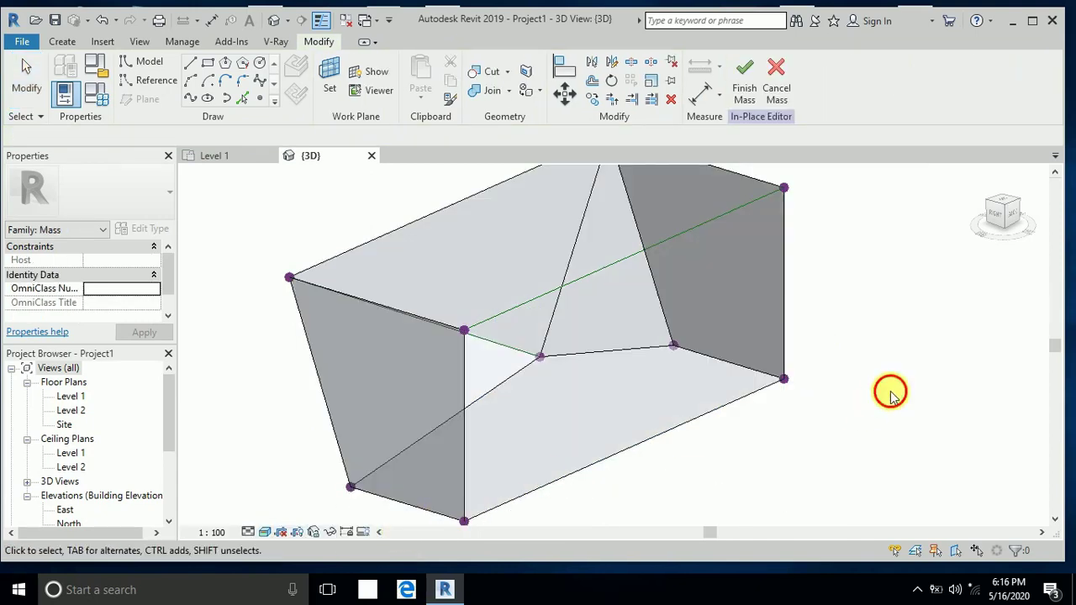
# Create the mass's flat top face as a form from the four top edge reference lines
pyautogui.scroll(-1, 809, 423)
pyautogui.scroll(-1, 808, 423)
pyautogui.moveTo(664, 489); pyautogui.dragTo(560, 276, button='middle')
pyautogui.scroll(-2, 551, 336)
pyautogui.scroll(2, 538, 313)
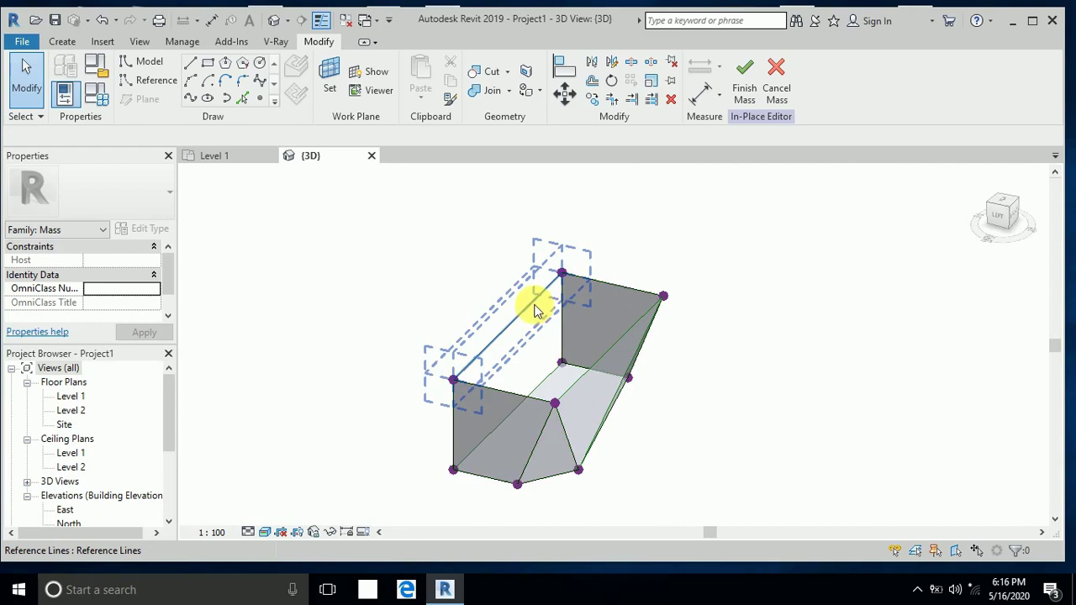
pyautogui.click(620, 288)
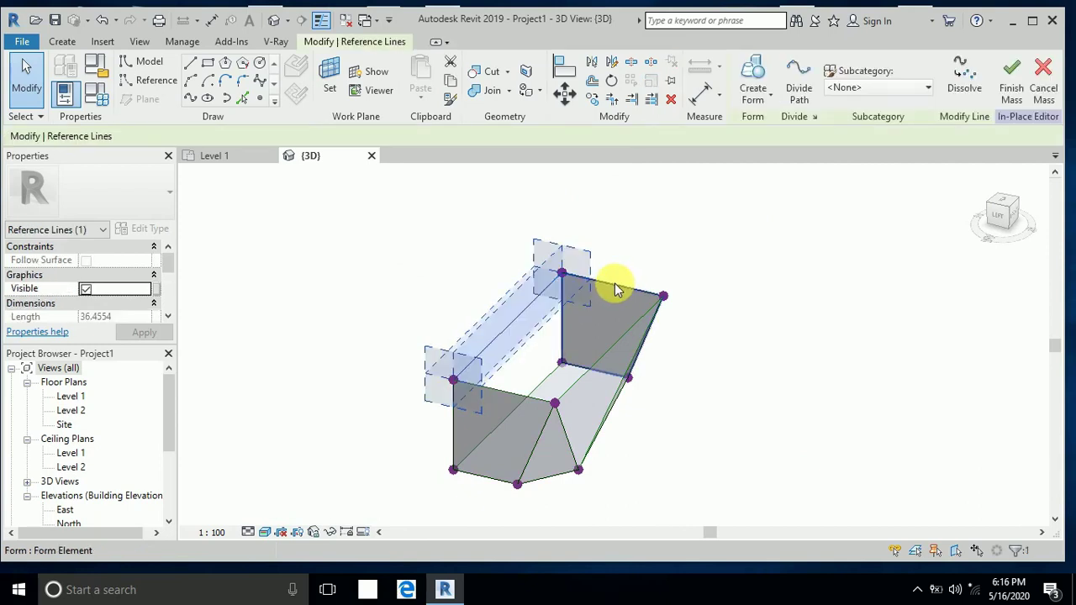
pyautogui.keyDown('ctrl'); pyautogui.click(619, 341); pyautogui.keyUp('ctrl')
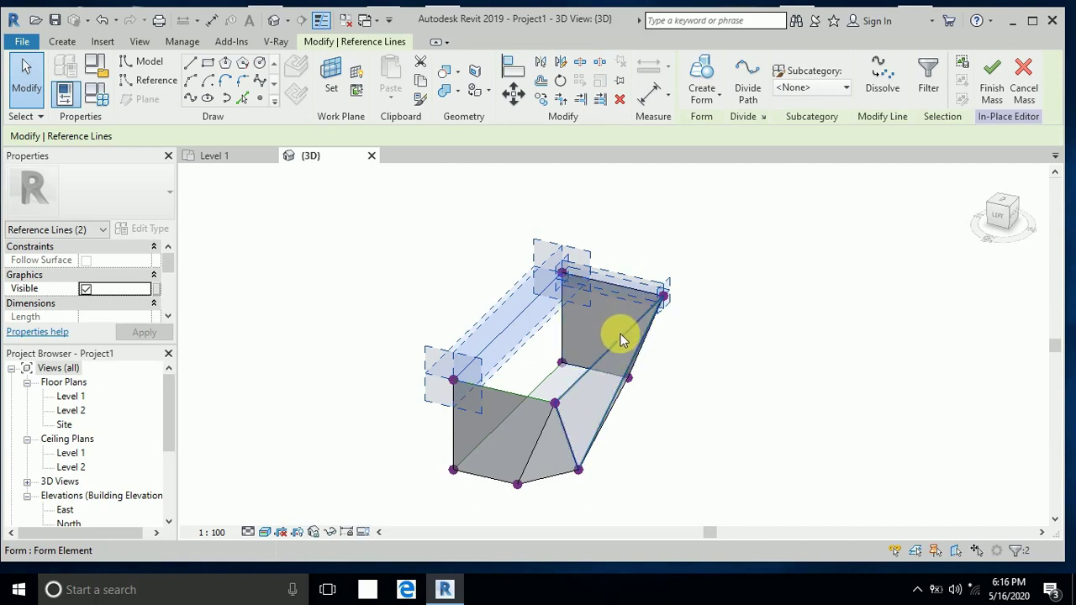
pyautogui.keyDown('ctrl'); pyautogui.click(512, 391); pyautogui.keyUp('ctrl')
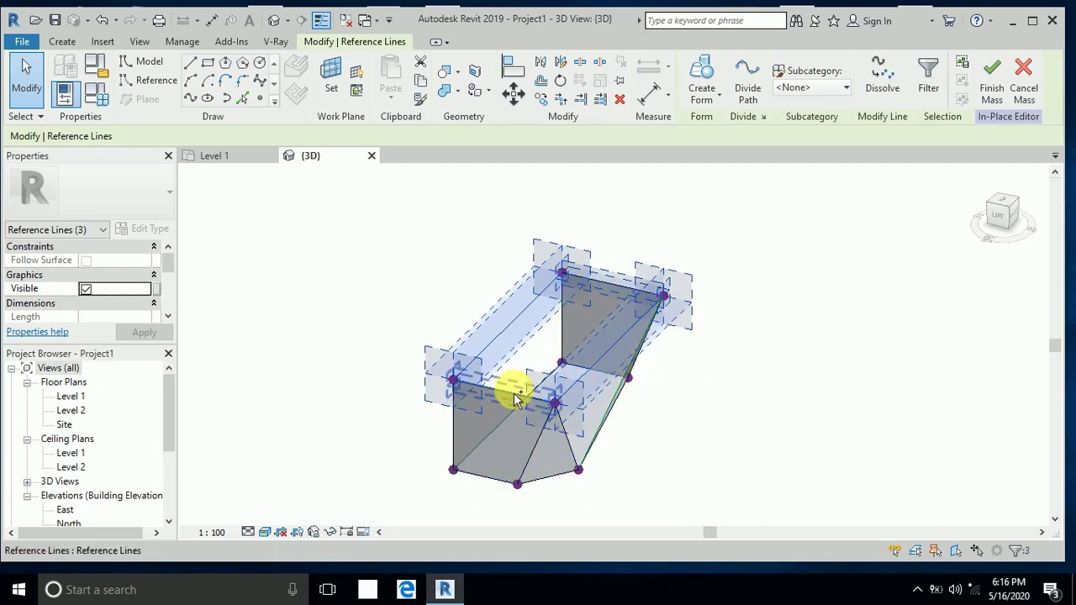
pyautogui.keyDown('ctrl'); pyautogui.click(516, 399); pyautogui.keyUp('ctrl')
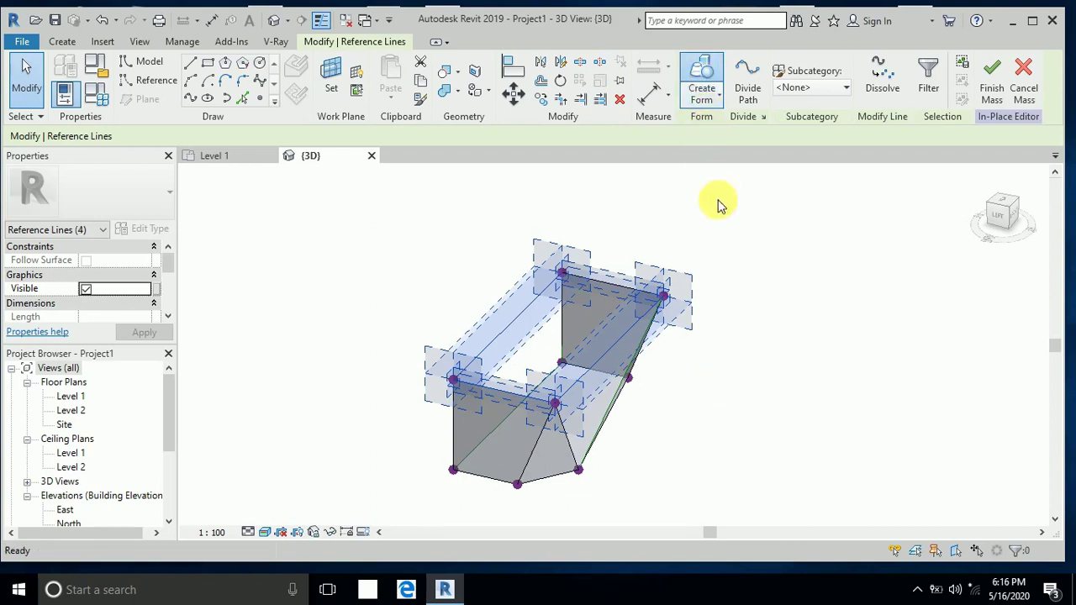
pyautogui.click(576, 429)
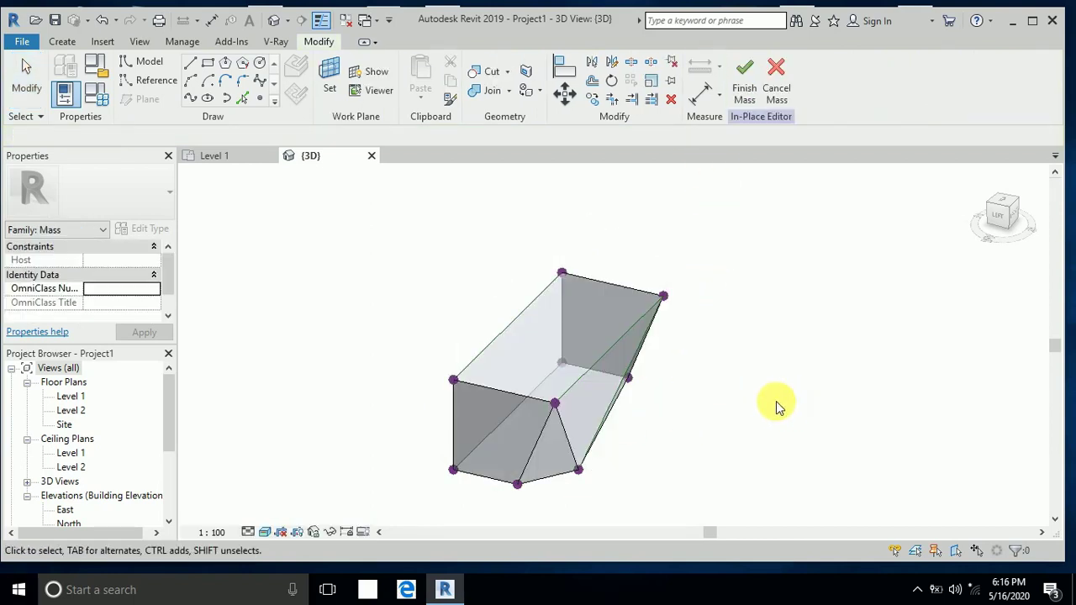
# Finish the in-place mass and view the completed faceted shape
pyautogui.scroll(-1, 710, 445)
pyautogui.moveTo(711, 445); pyautogui.dragTo(792, 428, button='middle')
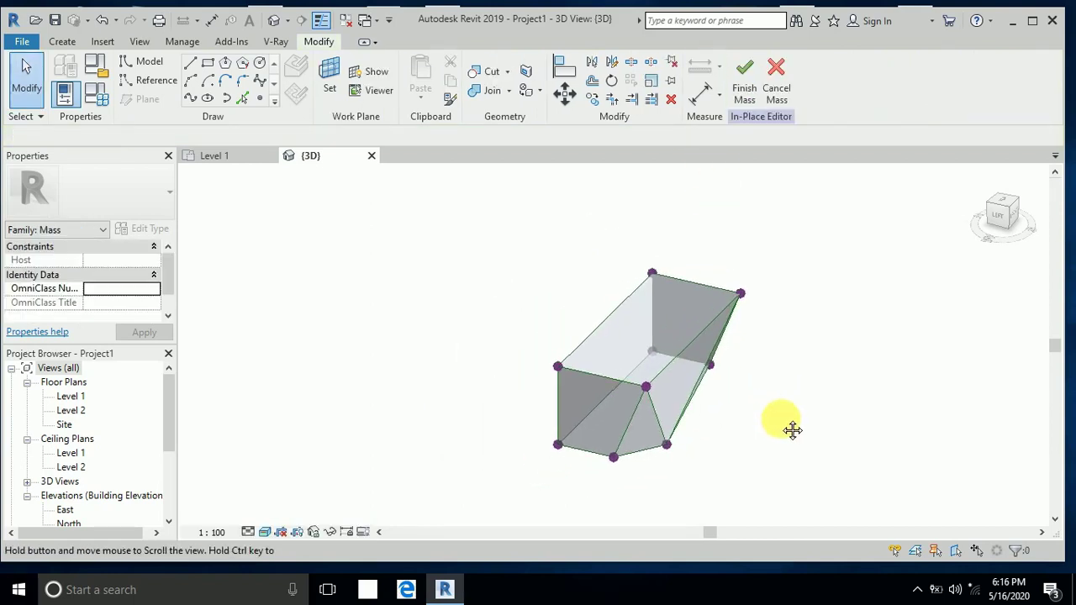
pyautogui.click(744, 80)
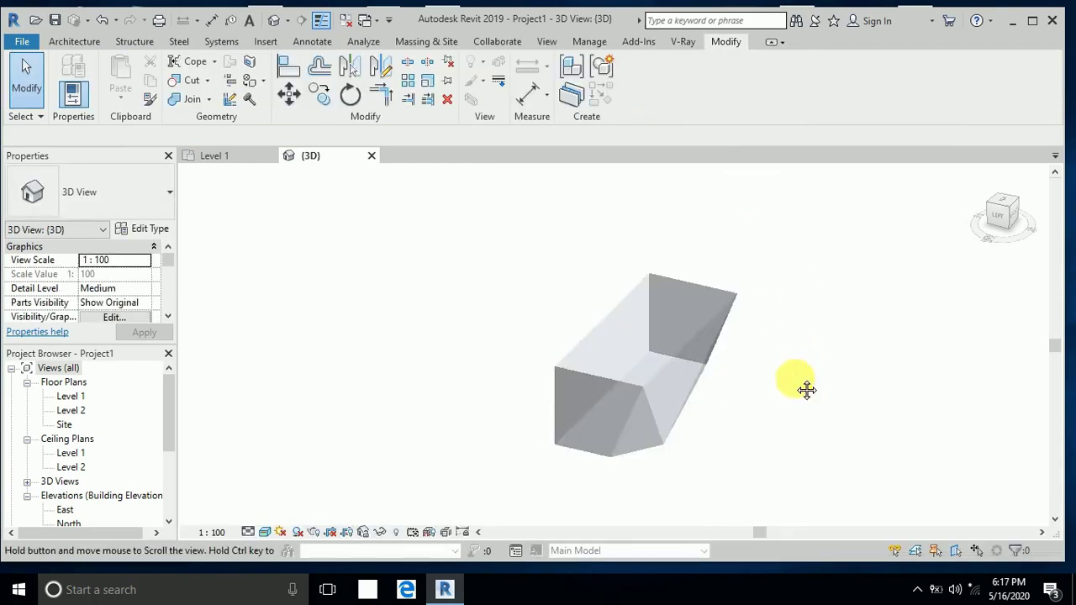
pyautogui.keyDown('shift'); pyautogui.moveTo(749, 428); pyautogui.dragTo(636, 385, button='middle'); pyautogui.keyUp('shift')
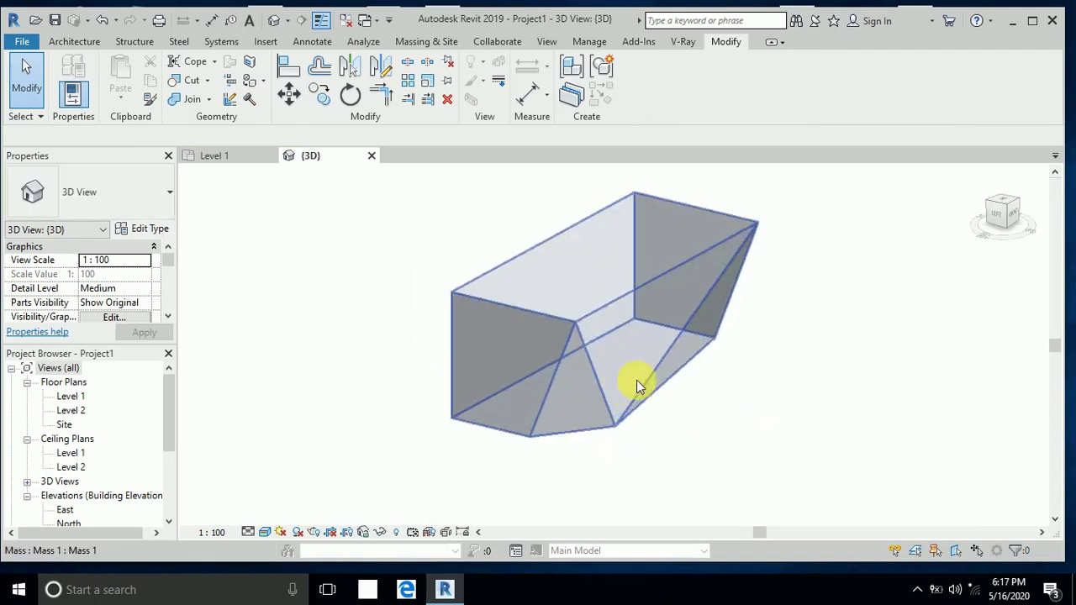
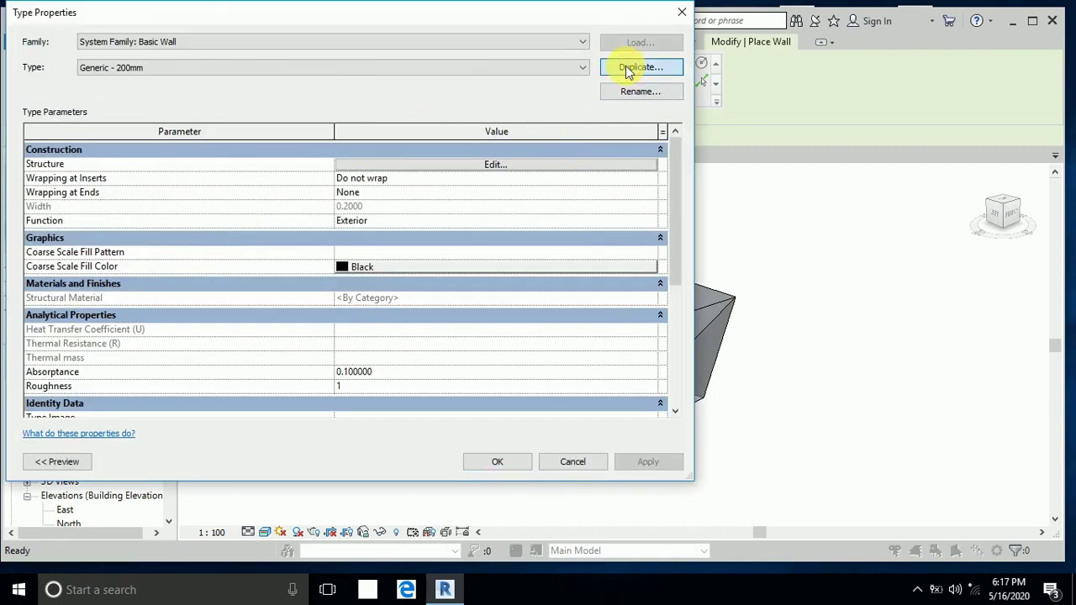
# Duplicate the Generic - 200mm basic wall type as Generic - 200mm 2 and set its structure layer thickness to 0.1
pyautogui.click(629, 67)
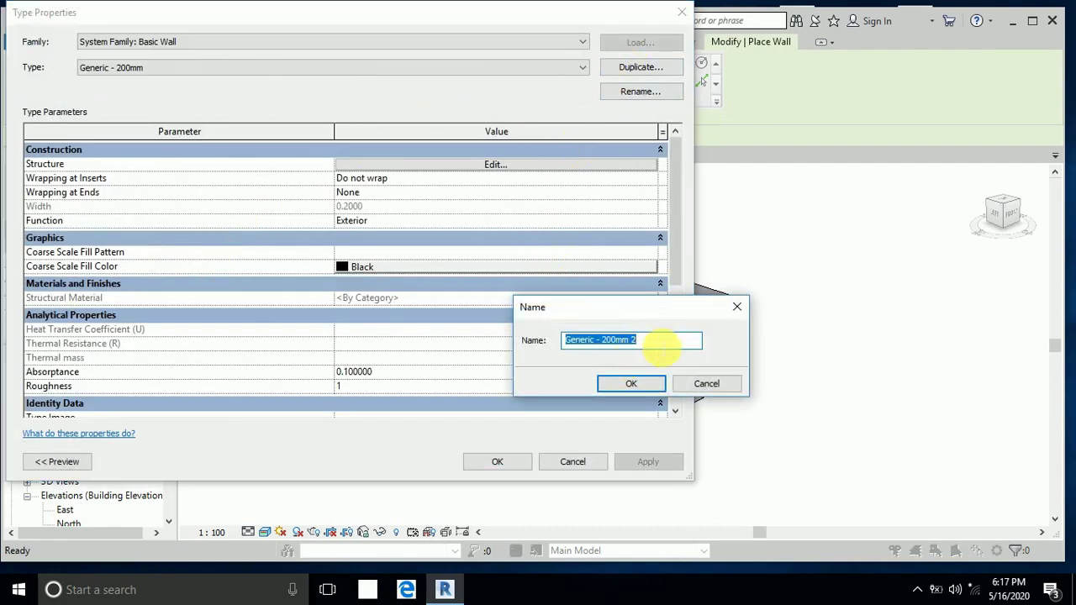
pyautogui.click(630, 384)
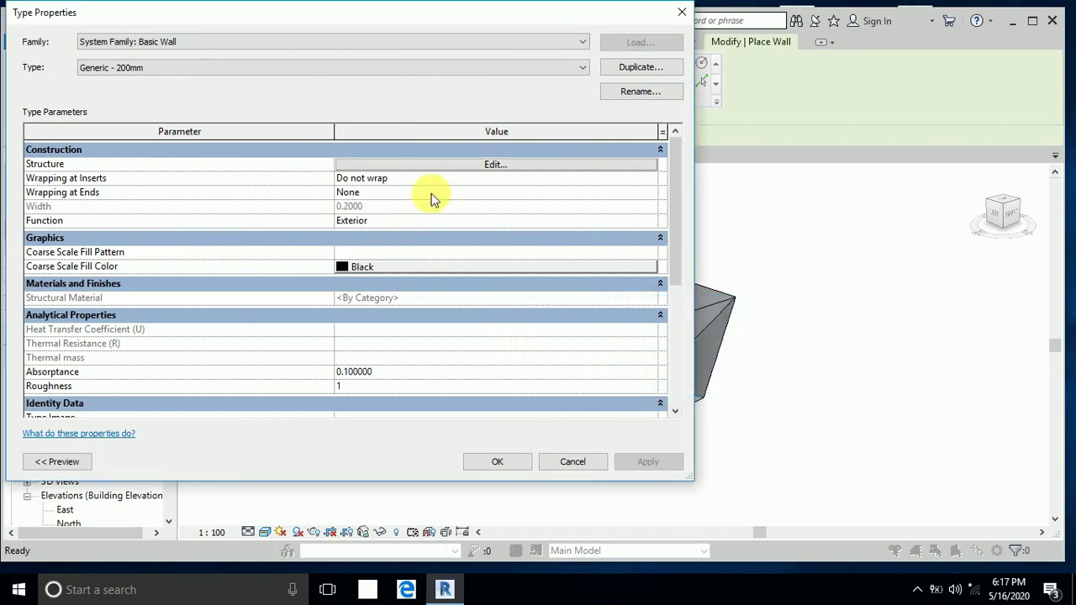
pyautogui.click(496, 164)
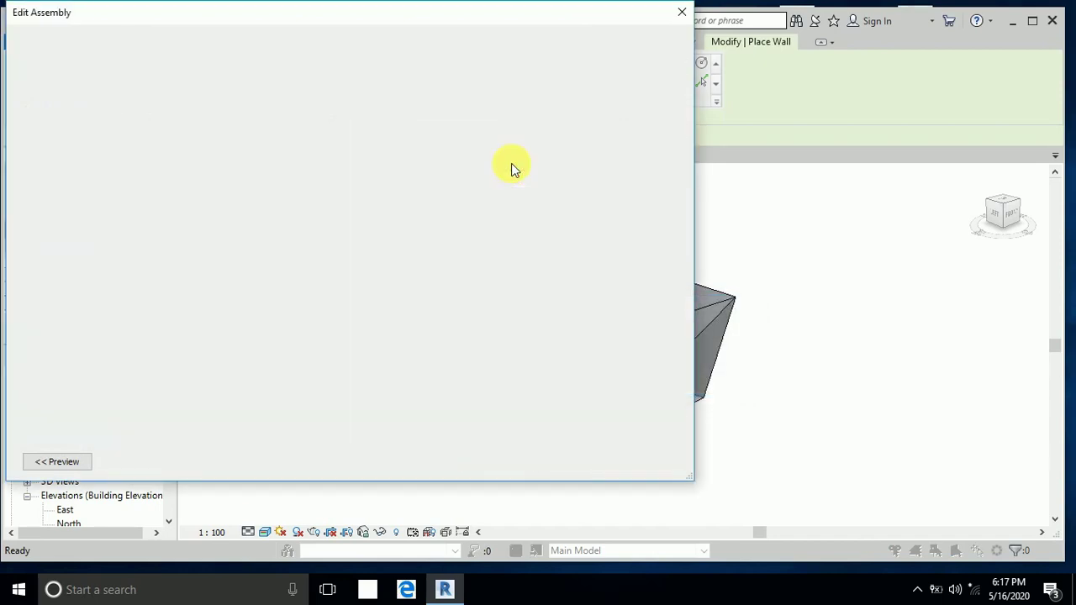
pyautogui.click(410, 166)
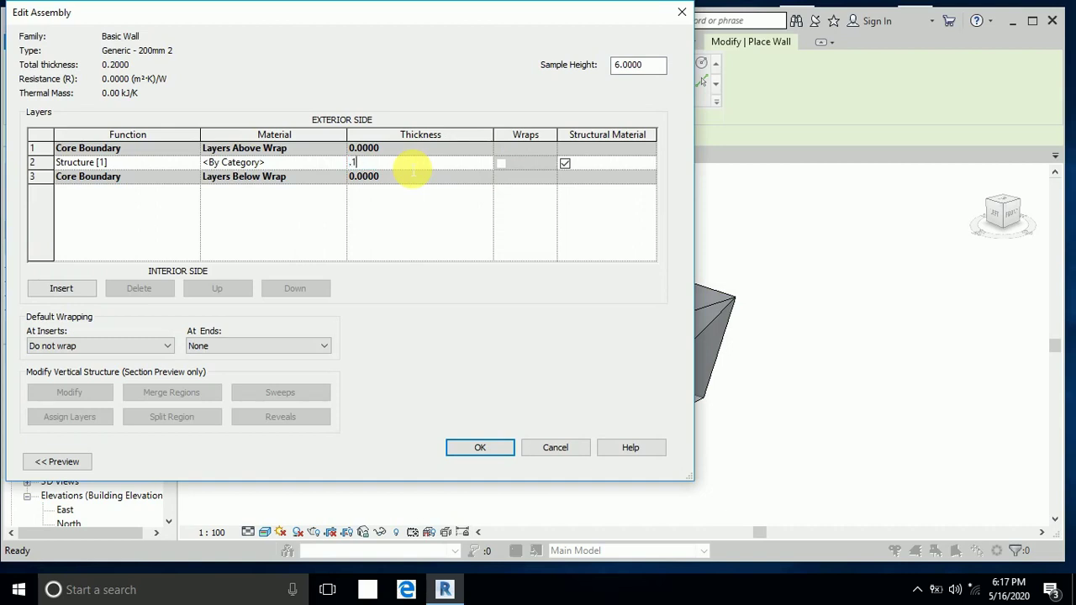
pyautogui.click(476, 449)
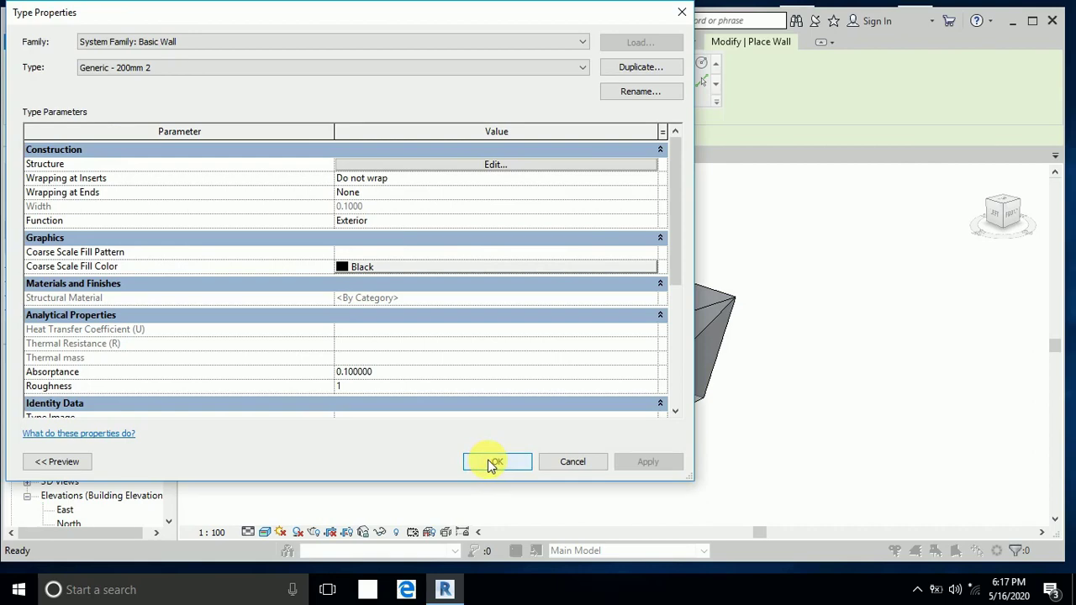
pyautogui.click(493, 463)
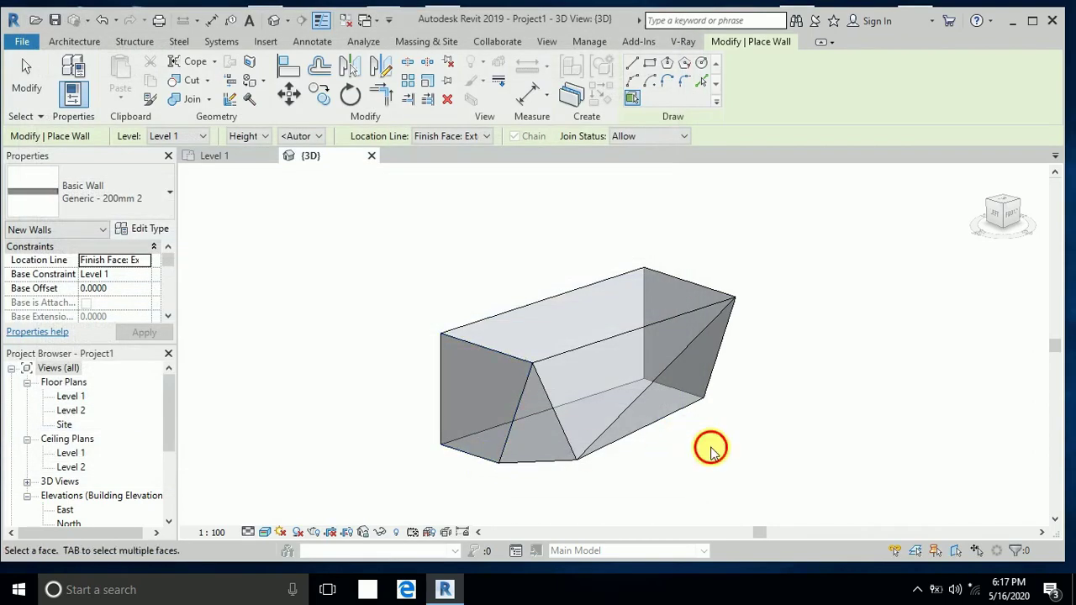
# Place Generic - 200mm 2 walls by face on the mass's vertical and sloped side faces, including the triangular ones
pyautogui.click(495, 383)
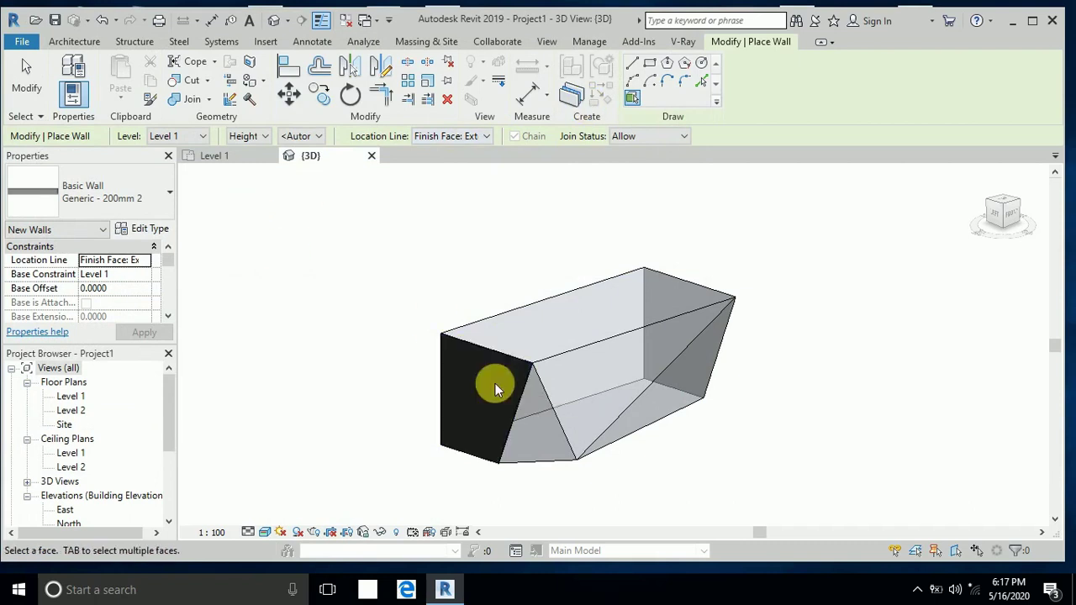
pyautogui.click(529, 429)
pyautogui.click(588, 395)
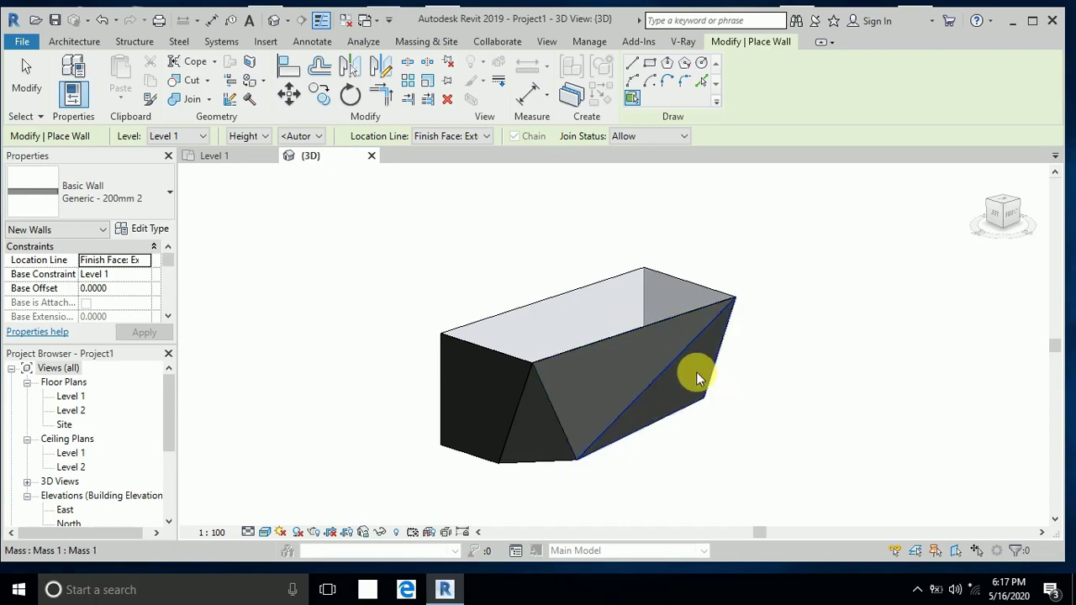
pyautogui.keyDown('shift'); pyautogui.moveTo(696, 378); pyautogui.dragTo(588, 344, button='middle'); pyautogui.keyUp('shift')
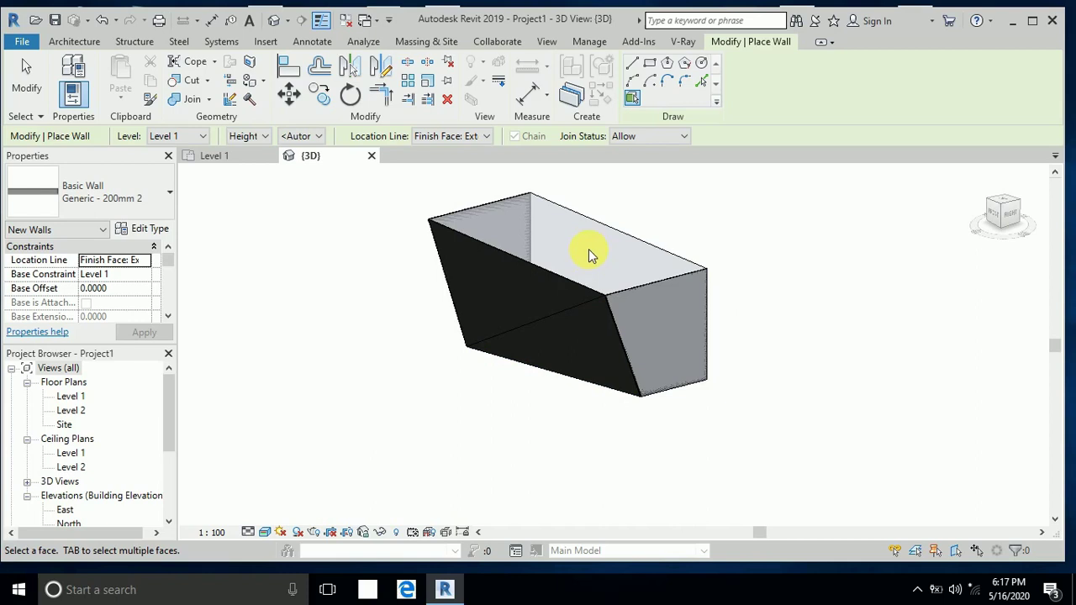
pyautogui.keyDown('shift'); pyautogui.moveTo(588, 249); pyautogui.dragTo(665, 297, button='middle'); pyautogui.keyUp('shift')
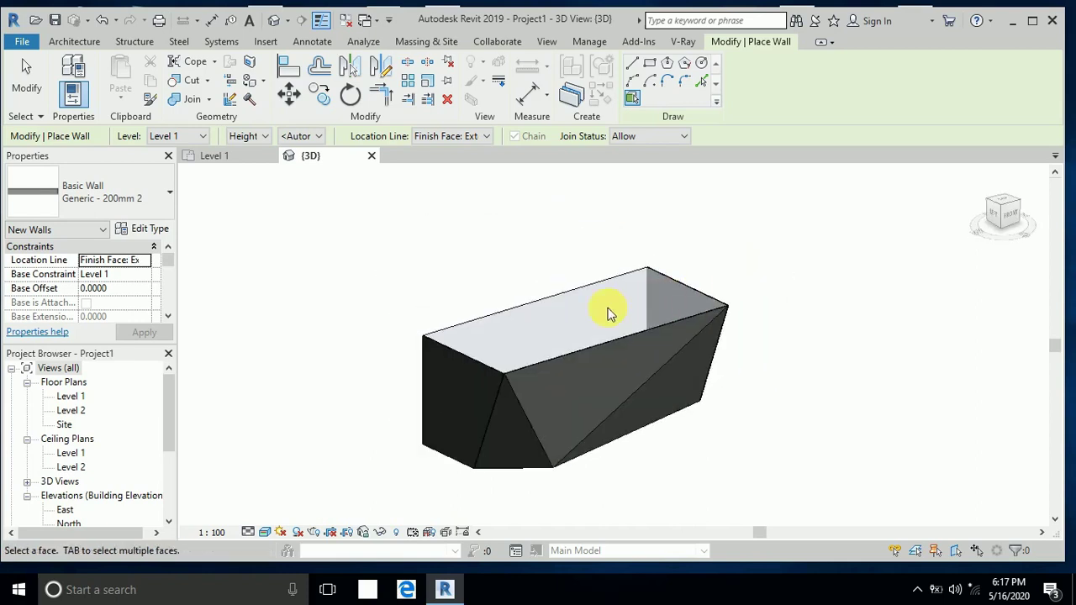
# Start a roof by face, duplicate its type as Generic Roof - 300mm 2 and set the structure layer thickness to 0.1
pyautogui.click(444, 42)
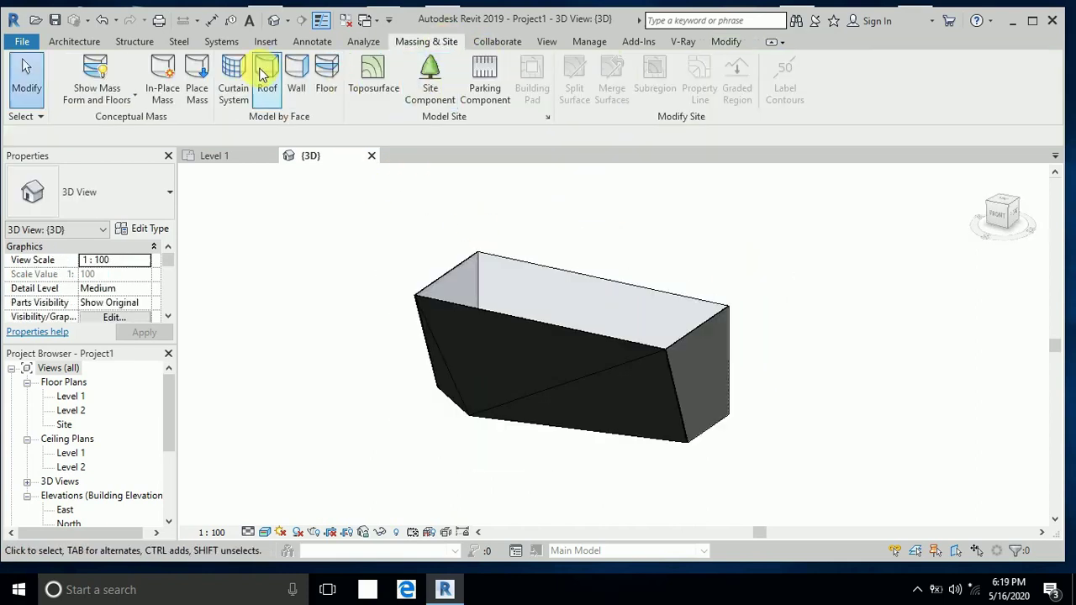
pyautogui.click(265, 71)
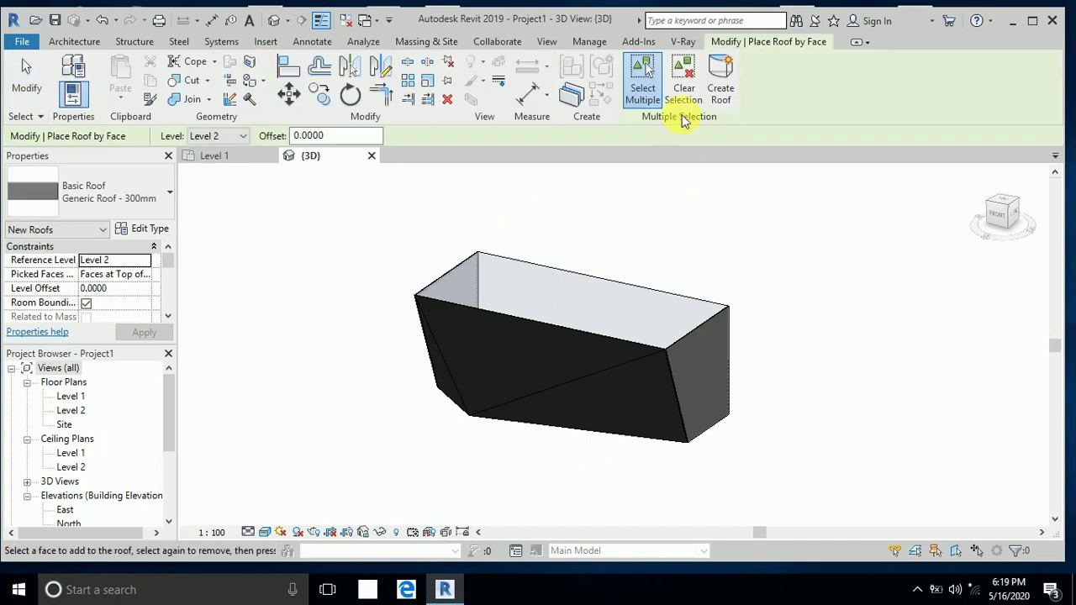
pyautogui.click(156, 229)
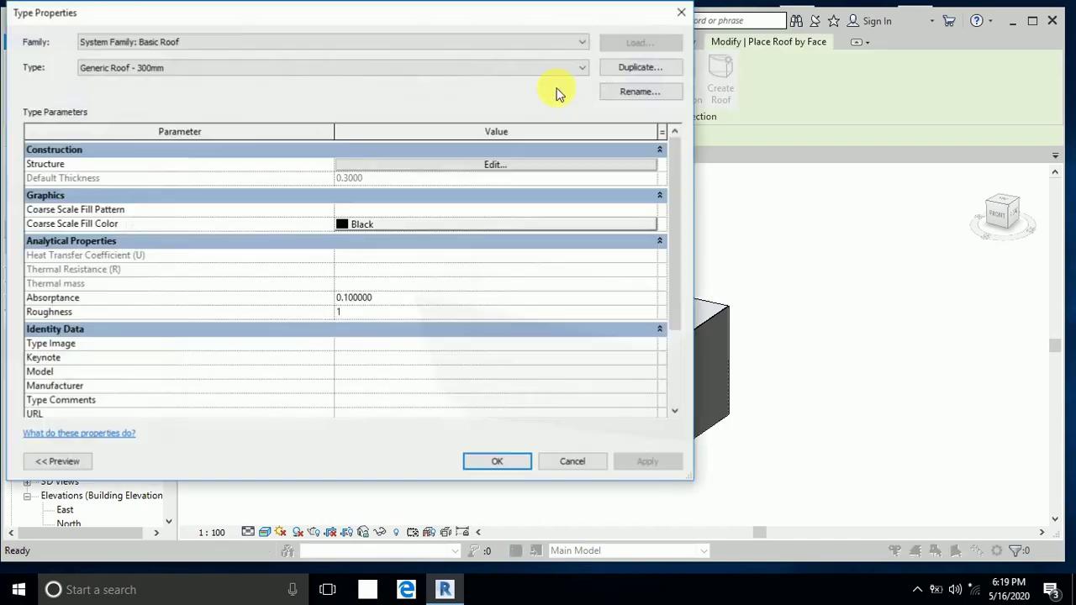
pyautogui.click(628, 69)
pyautogui.click(617, 384)
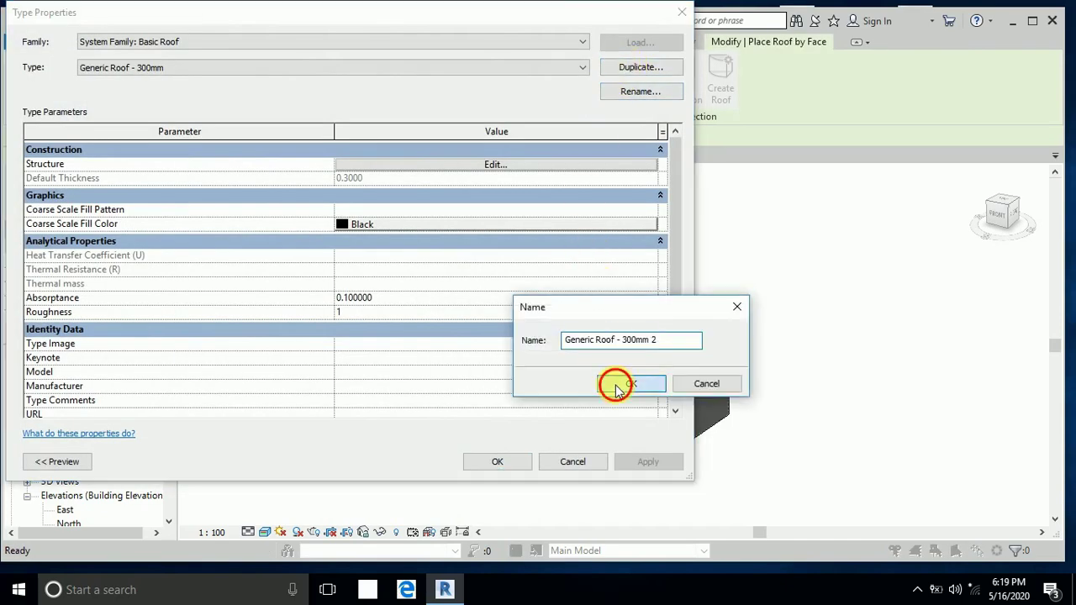
pyautogui.click(519, 166)
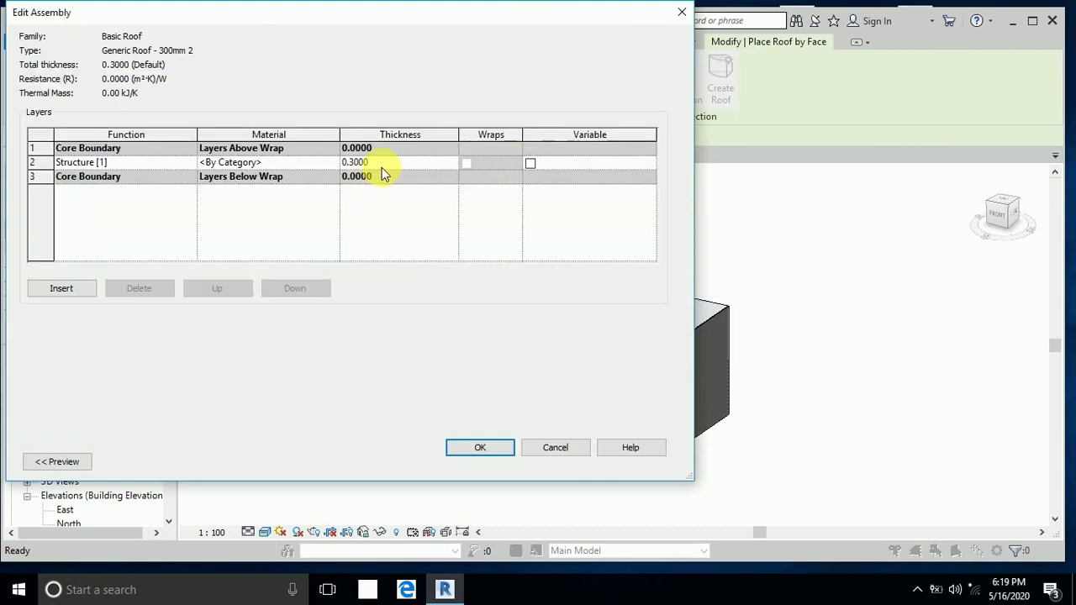
pyautogui.click(385, 164)
pyautogui.write('.')
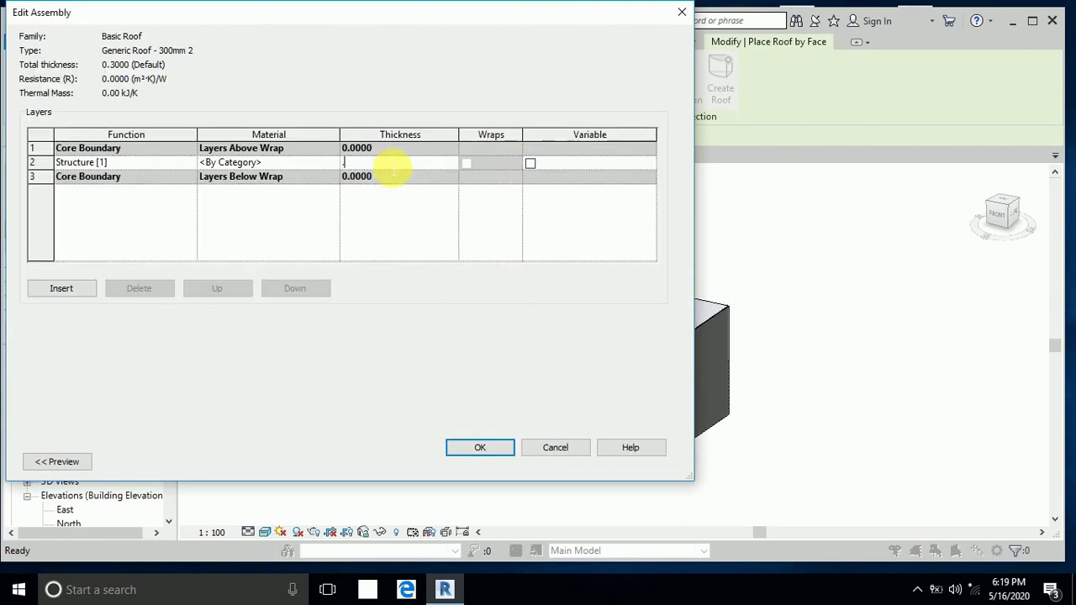
pyautogui.write('1')
pyautogui.click(473, 452)
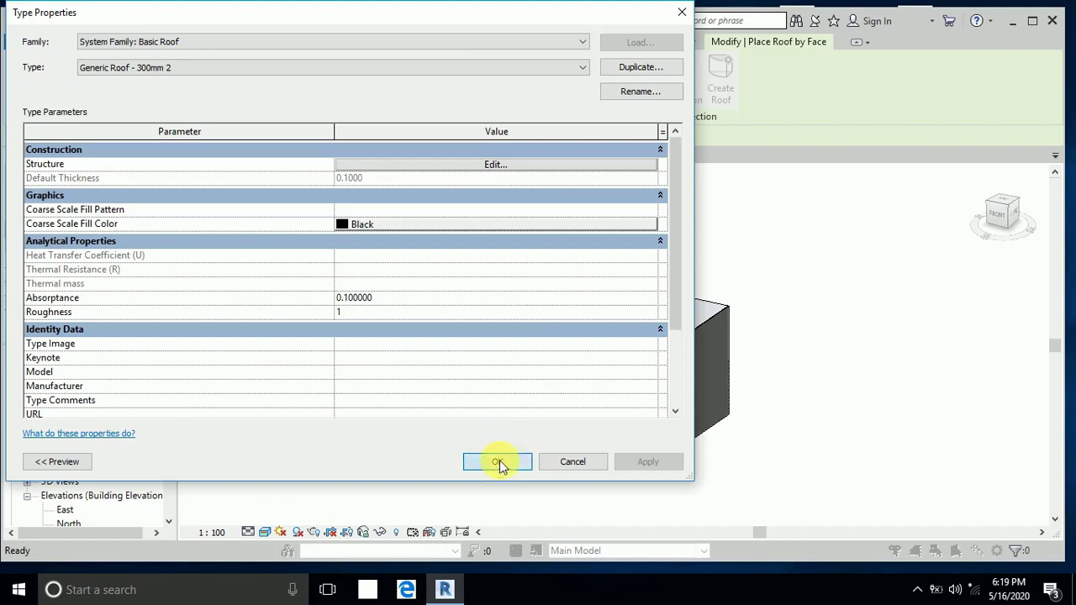
pyautogui.click(499, 459)
# Create a roof by face on the mass's flat top face using Generic Roof - 300mm 2
pyautogui.click(547, 314)
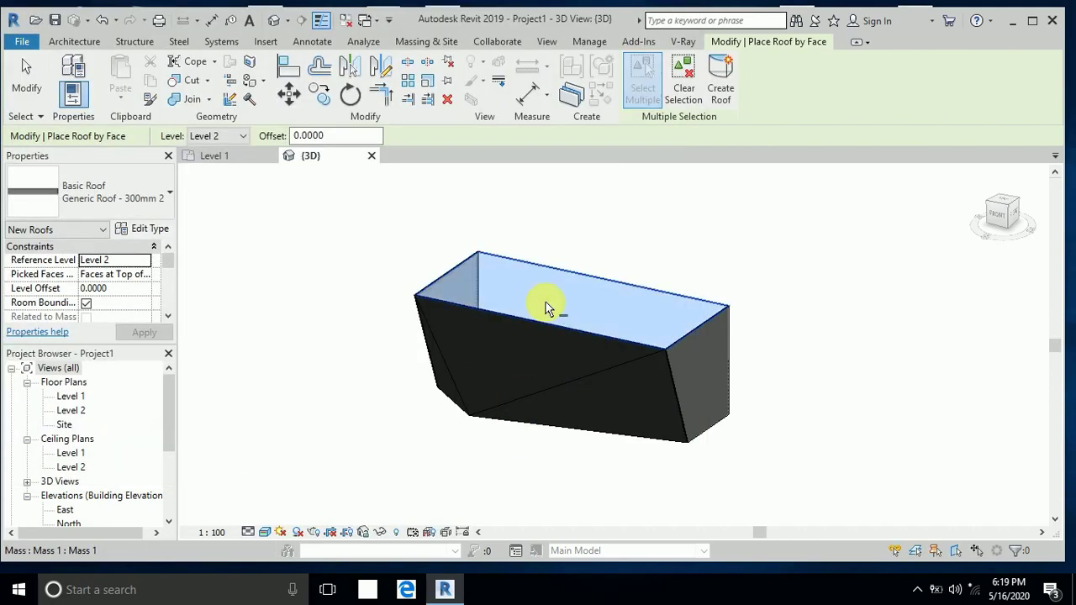
pyautogui.click(720, 84)
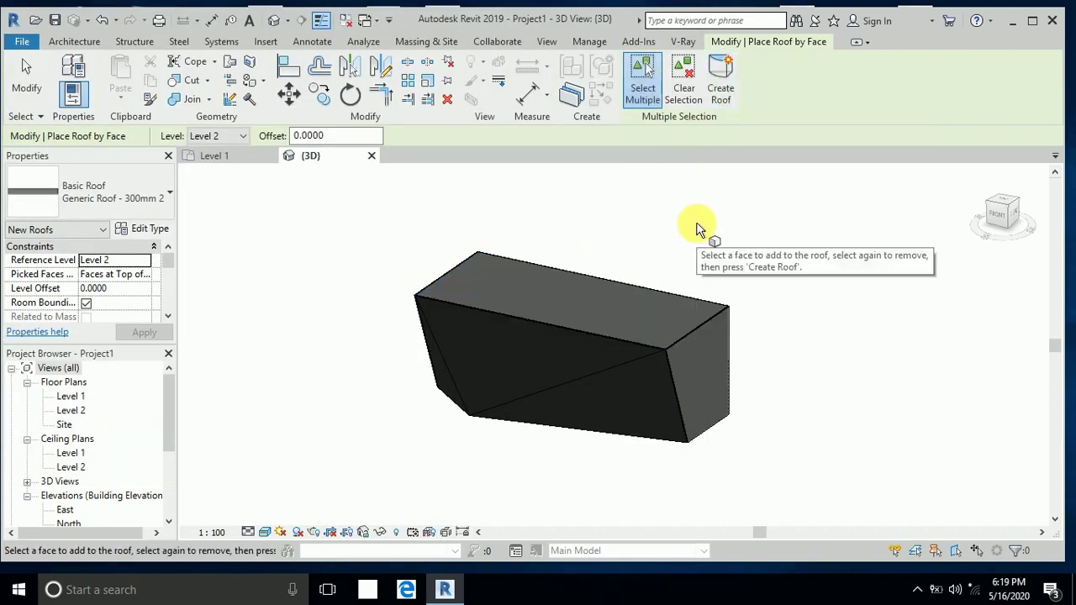
pyautogui.keyDown('shift'); pyautogui.moveTo(471, 441); pyautogui.dragTo(673, 425, button='middle'); pyautogui.keyUp('shift')
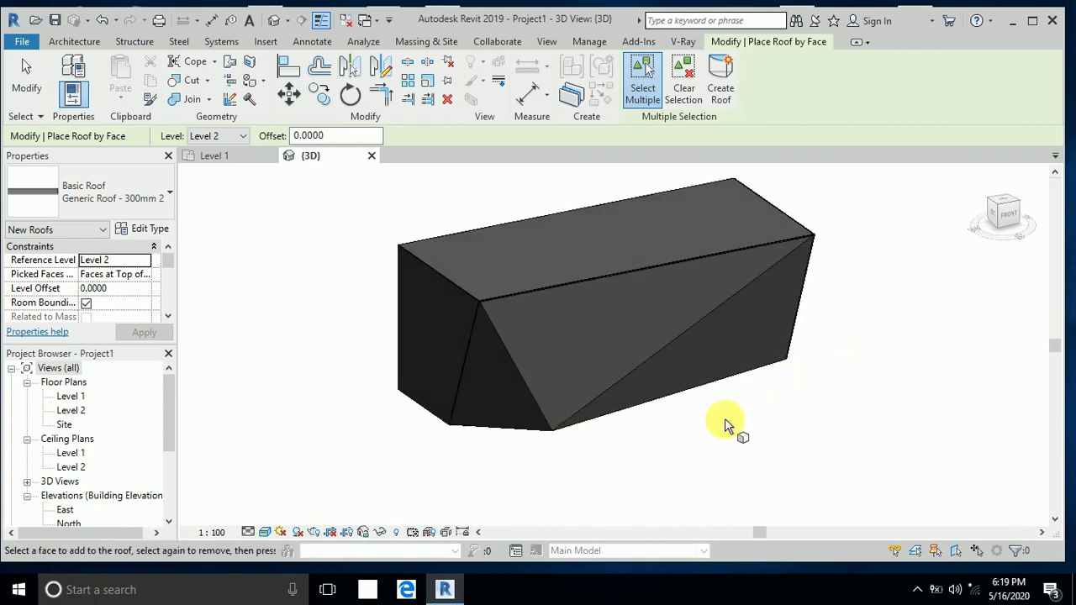
pyautogui.click(29, 77)
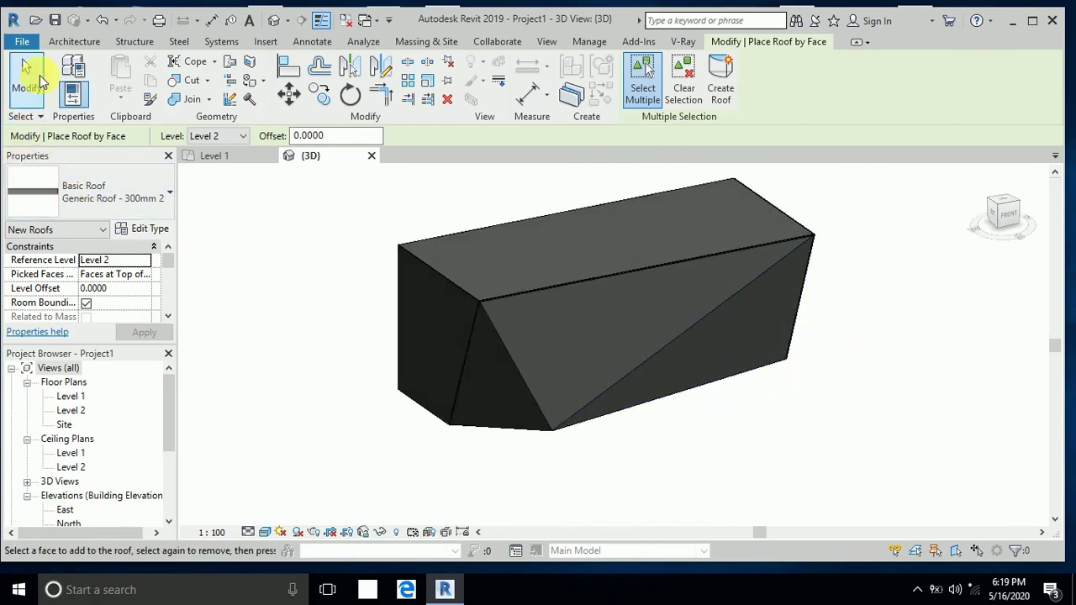
# Create a new material for the structure layer of the Generic - 200mm 2 wall type, starting from the large front wall
pyautogui.click(525, 329)
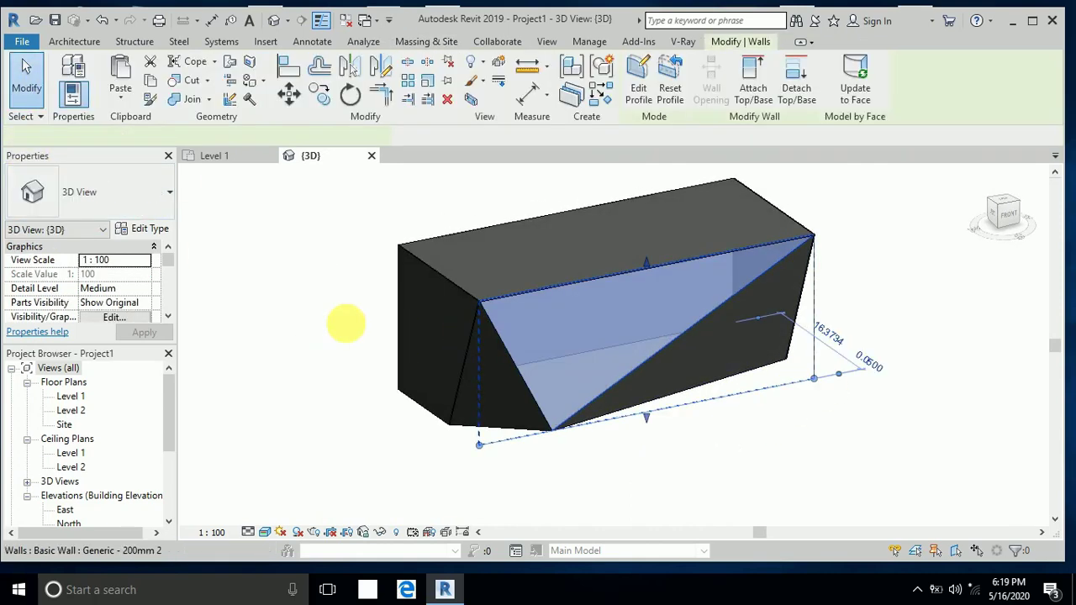
pyautogui.click(144, 231)
pyautogui.click(417, 163)
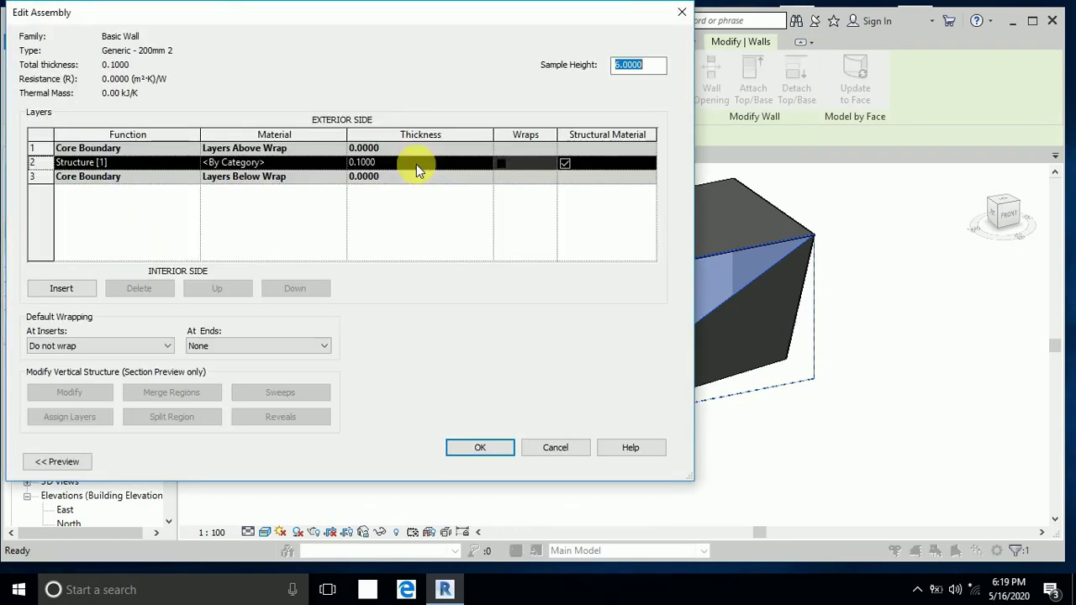
pyautogui.click(338, 162)
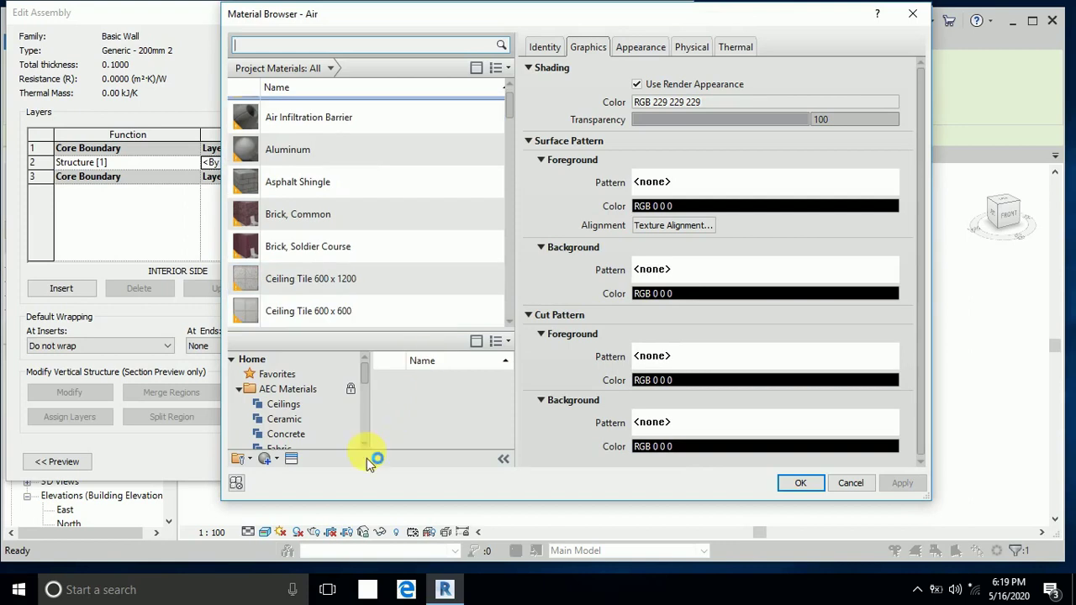
pyautogui.click(269, 461)
pyautogui.click(277, 473)
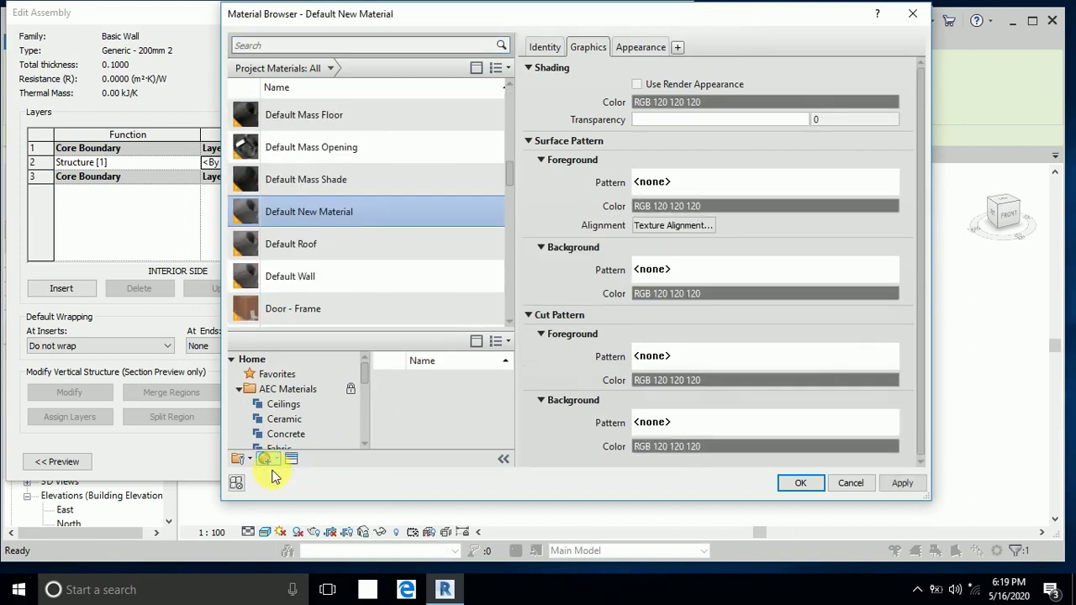
pyautogui.scroll(-1, 327, 257)
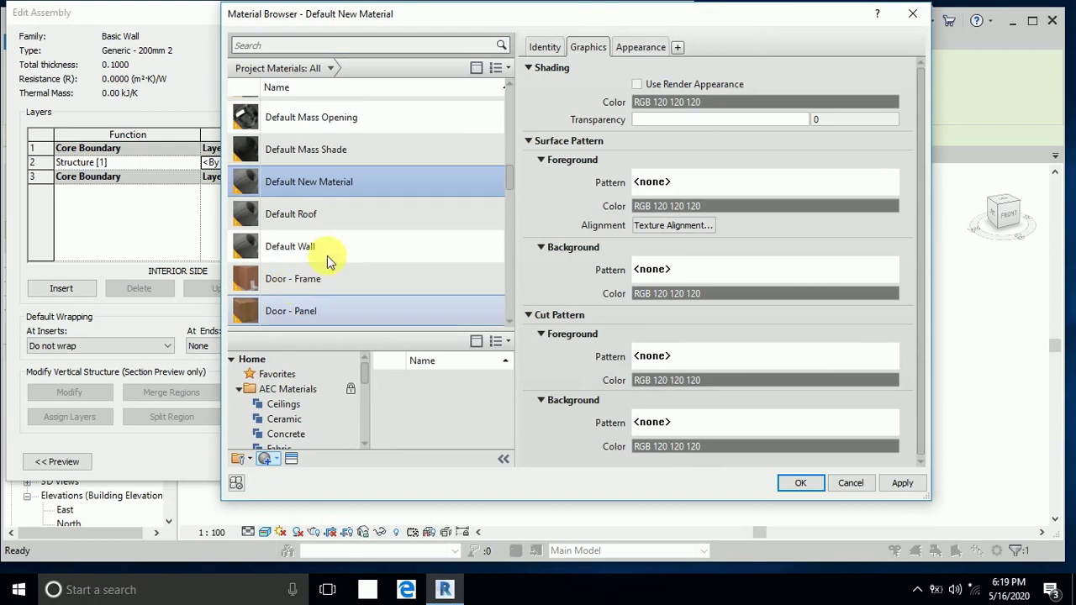
# Replace the new material's appearance with the Light Tan asset from the Appearance Library's matte wall paints
pyautogui.click(292, 460)
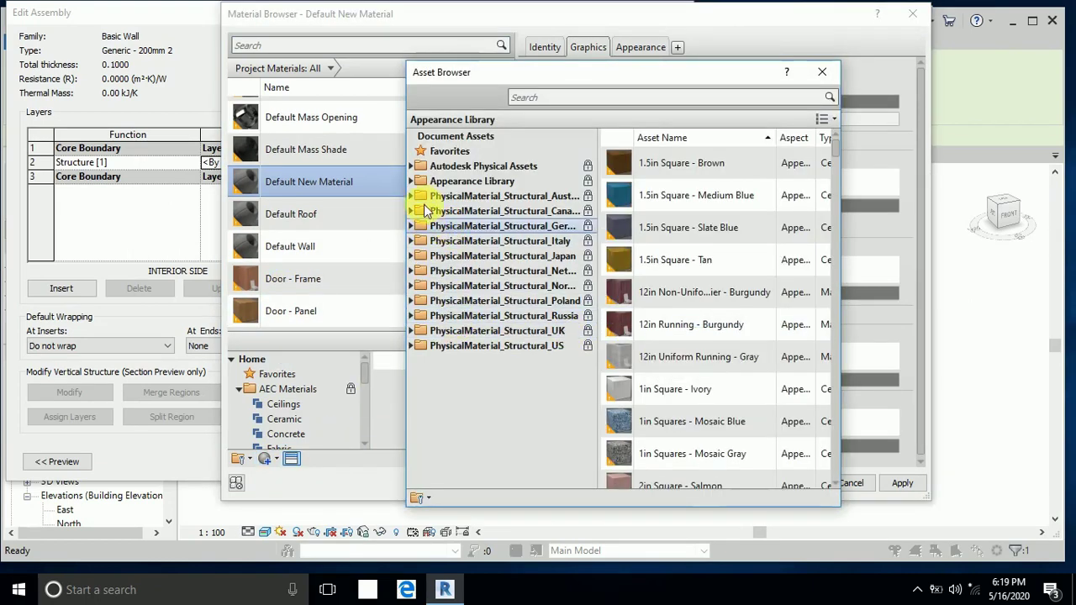
pyautogui.click(415, 181)
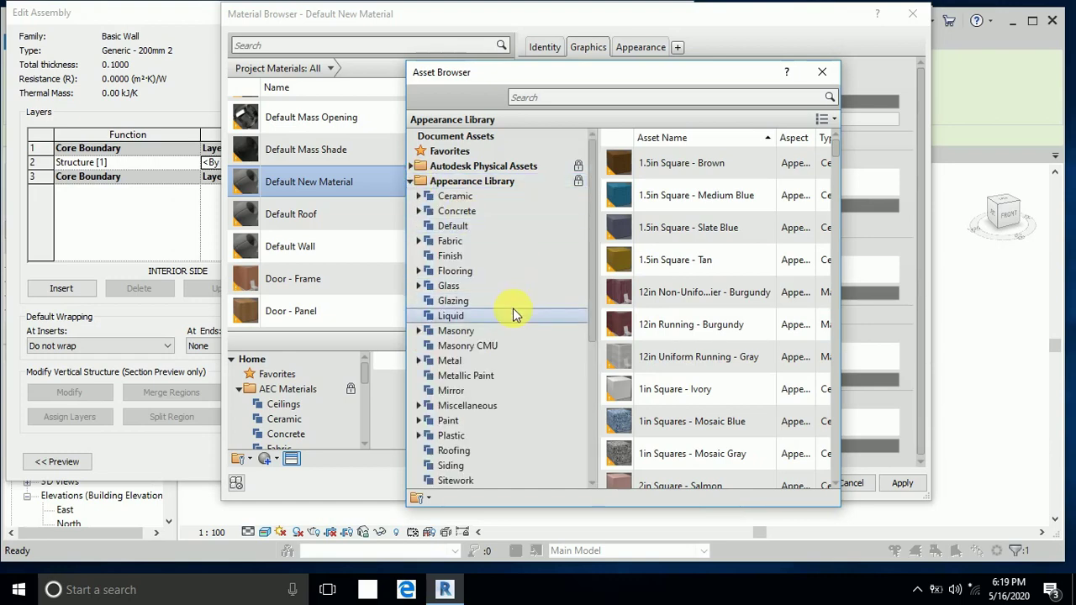
pyautogui.scroll(-1, 513, 313)
pyautogui.scroll(-1, 522, 428)
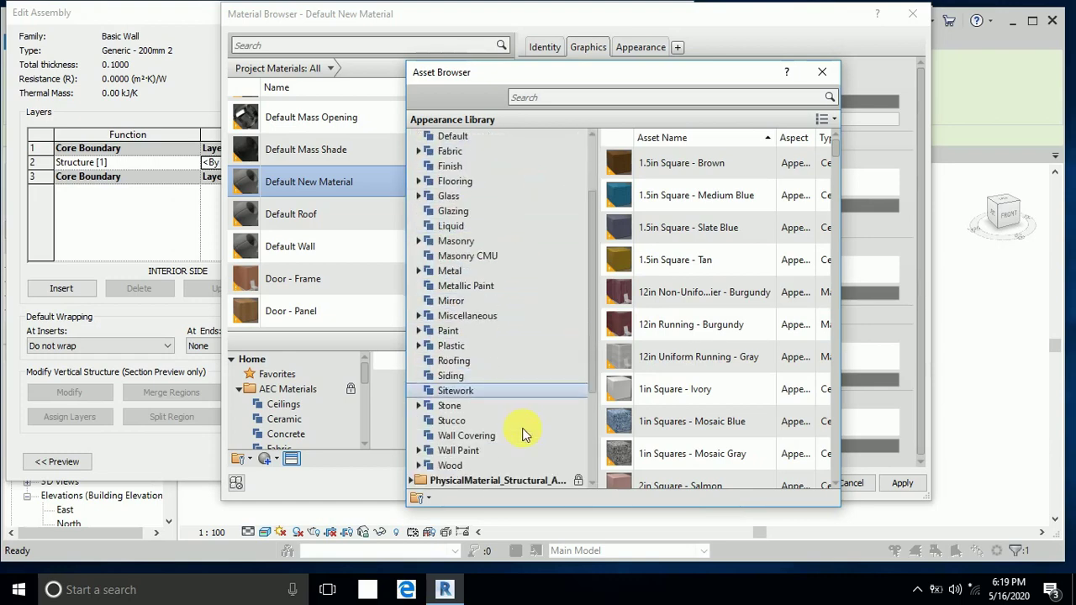
pyautogui.click(419, 451)
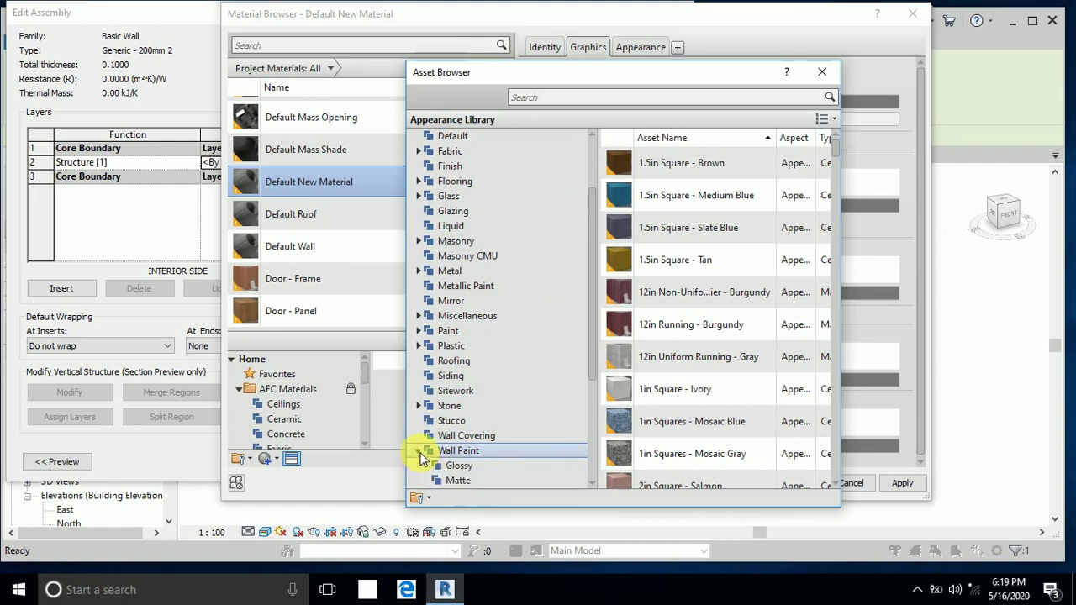
pyautogui.click(466, 482)
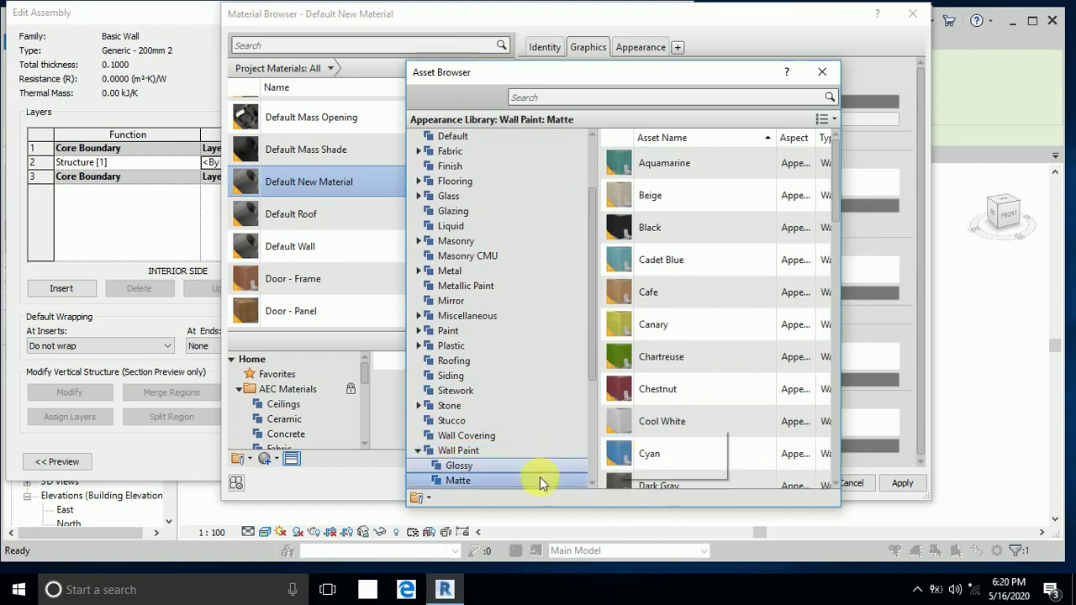
pyautogui.scroll(-1, 661, 336)
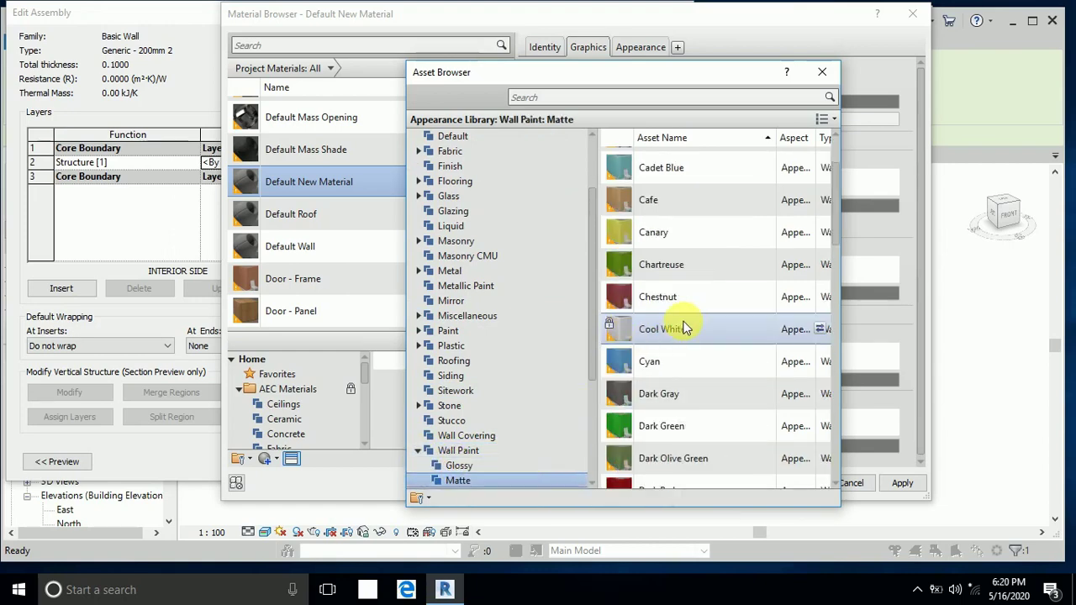
pyautogui.scroll(-2, 683, 328)
pyautogui.scroll(-4, 682, 327)
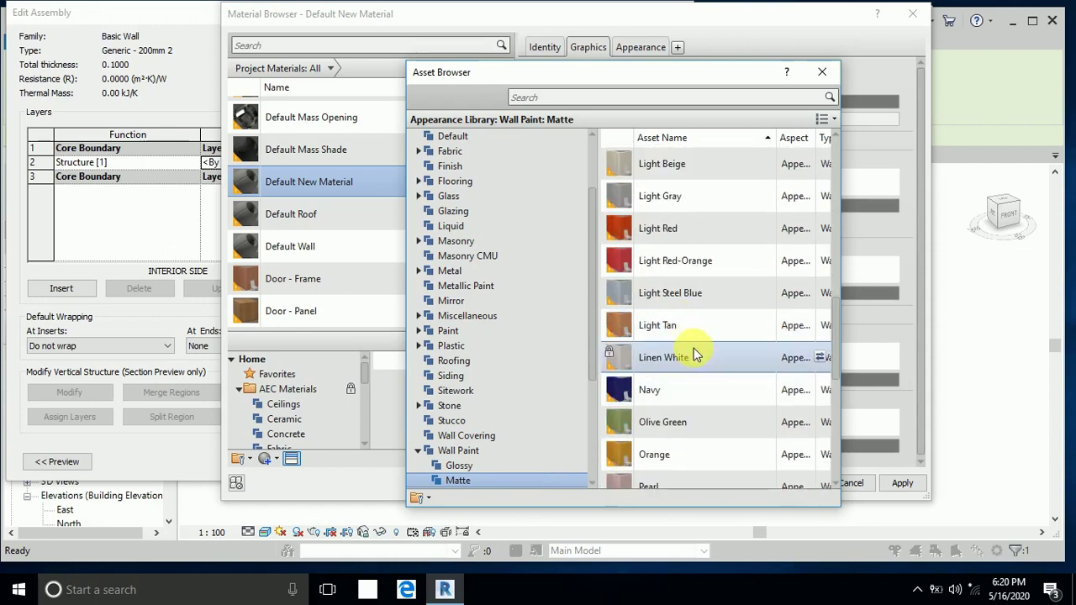
pyautogui.scroll(-1, 697, 336)
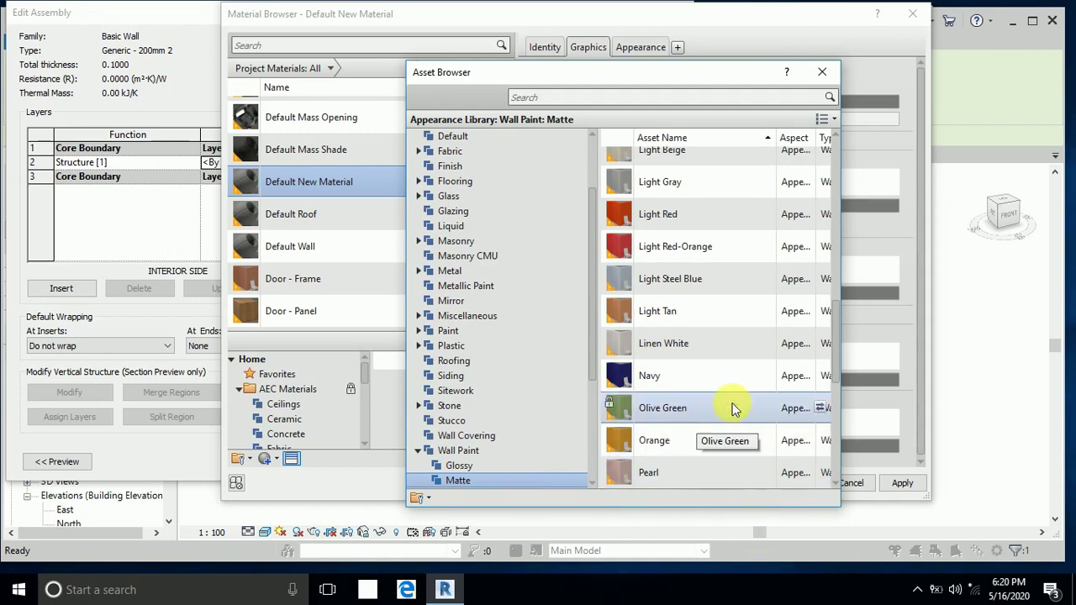
pyautogui.click(818, 311)
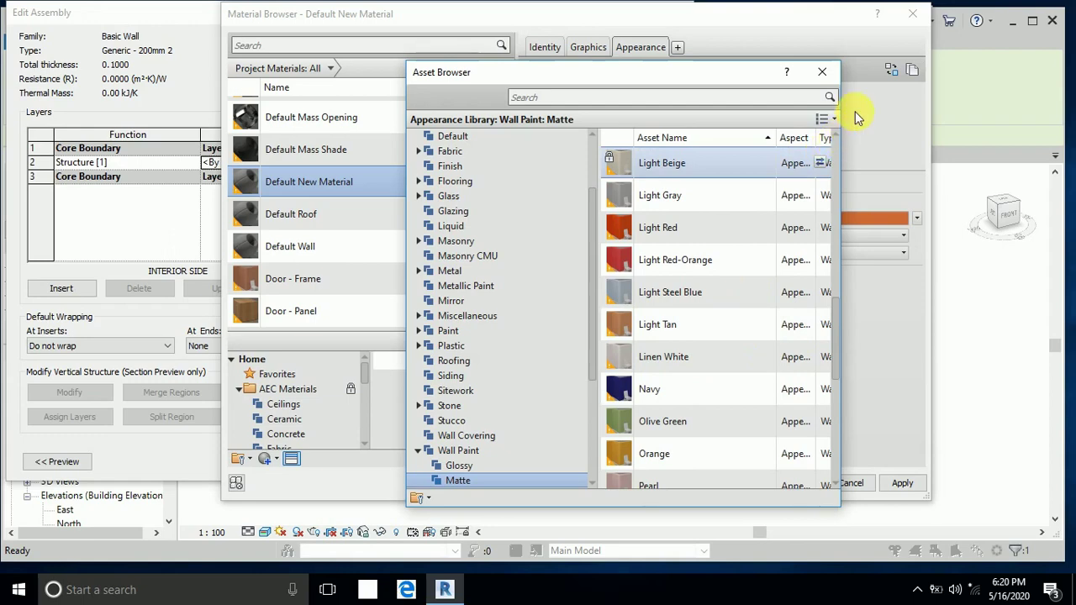
pyautogui.click(823, 74)
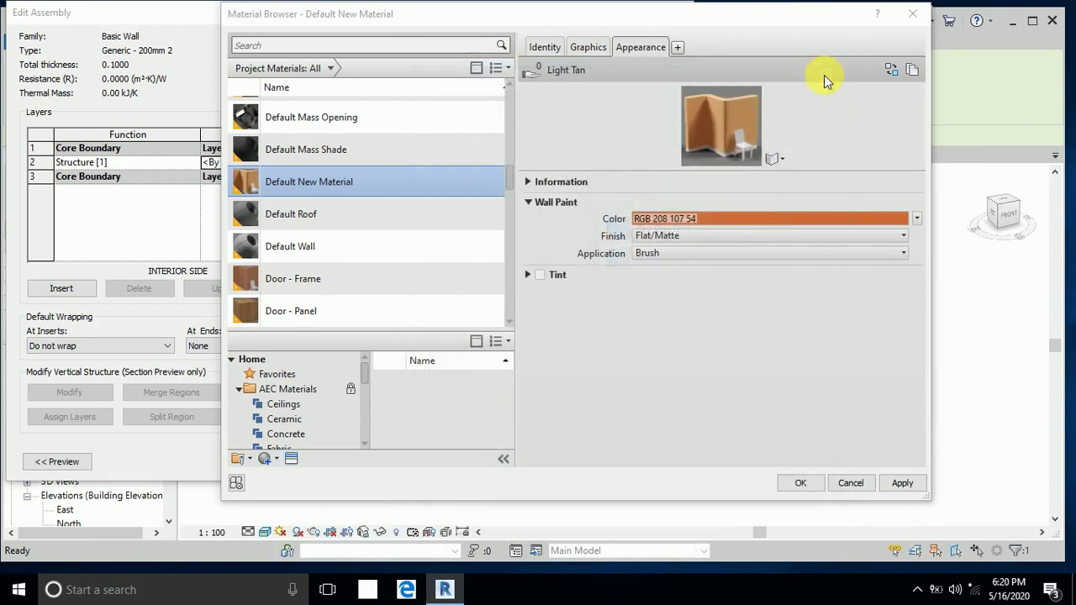
# Assign Default New Material to the wall type's structure layer and apply the type changes to the walls
pyautogui.click(802, 484)
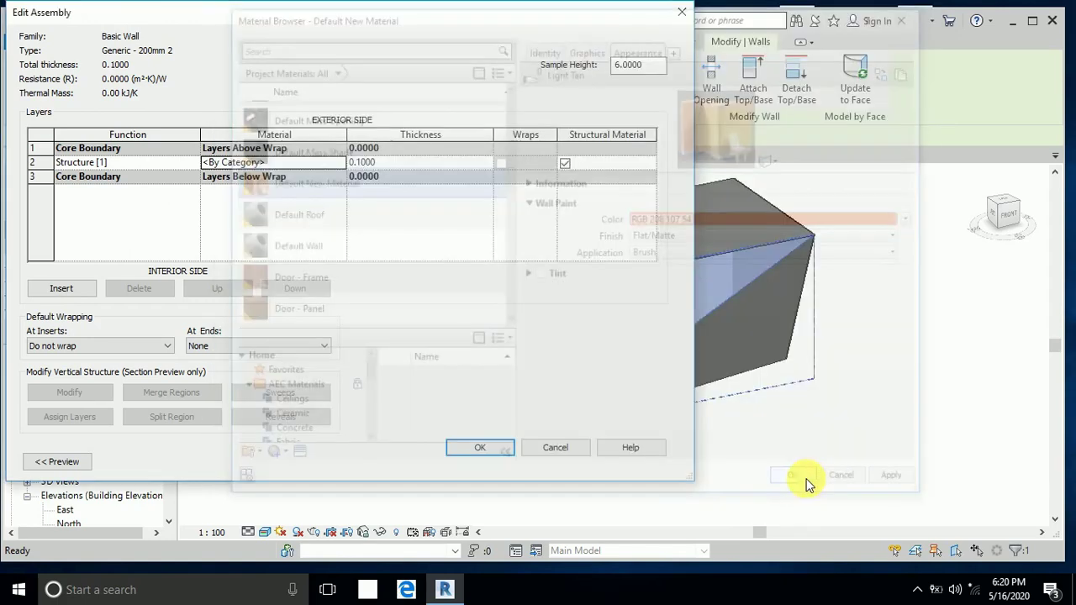
pyautogui.click(479, 447)
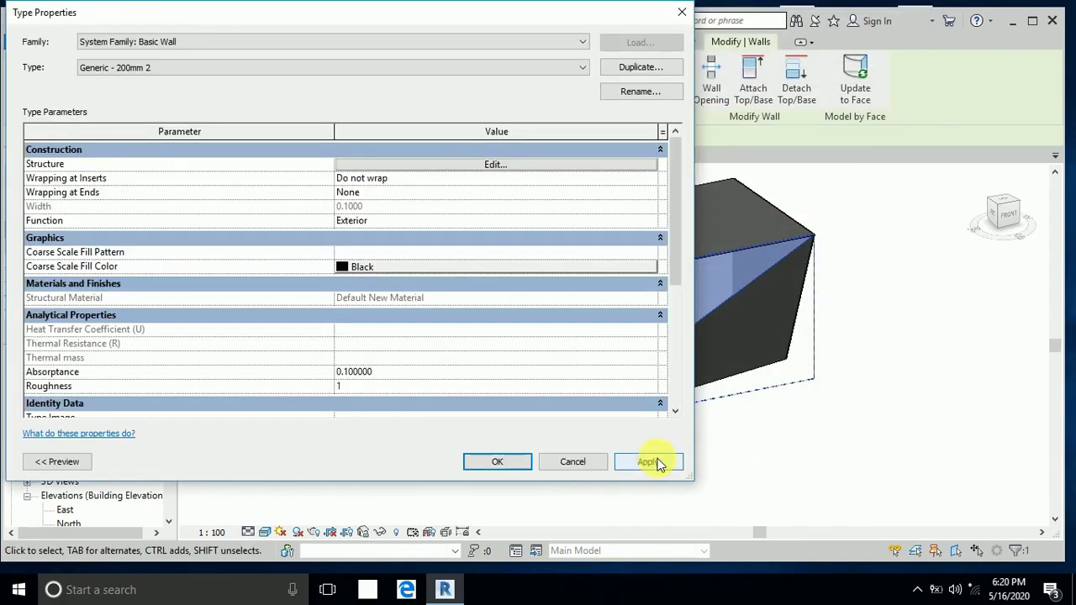
pyautogui.click(648, 462)
pyautogui.click(521, 464)
pyautogui.click(588, 487)
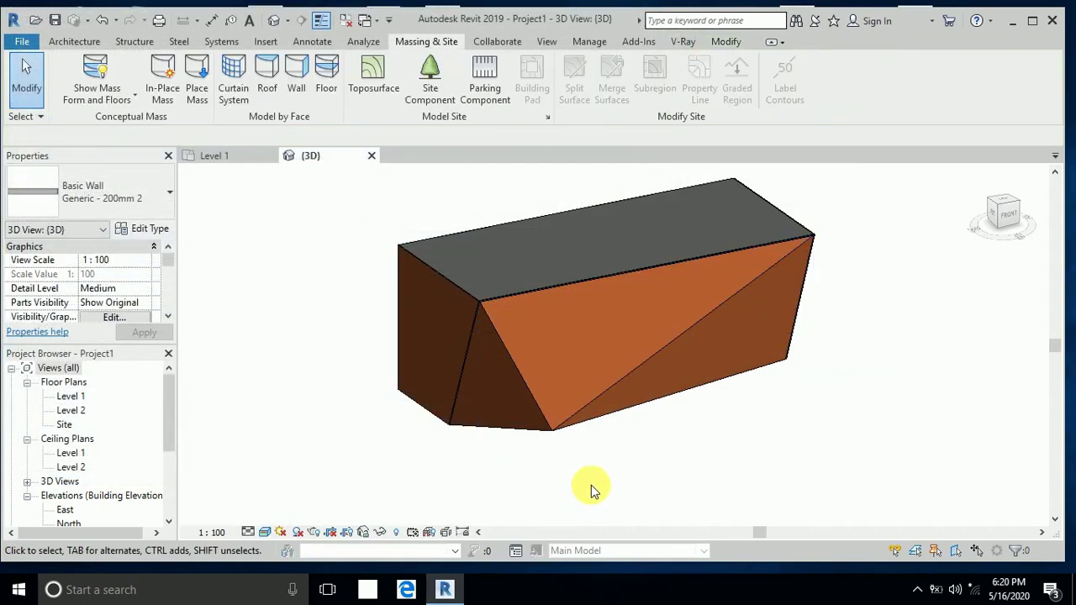
pyautogui.keyDown('shift'); pyautogui.moveTo(539, 499); pyautogui.dragTo(731, 462, button='middle'); pyautogui.keyUp('shift')
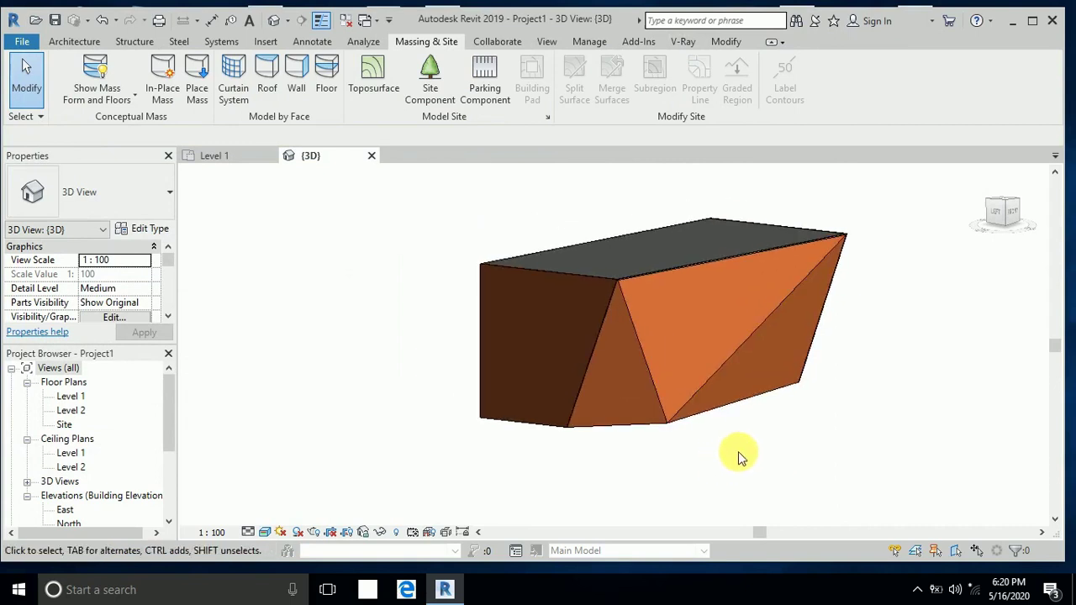
# Assign the Plywood, Sheathing material to the structure layer of the flat top roof's type, Generic Roof - 300mm 2
pyautogui.click(704, 237)
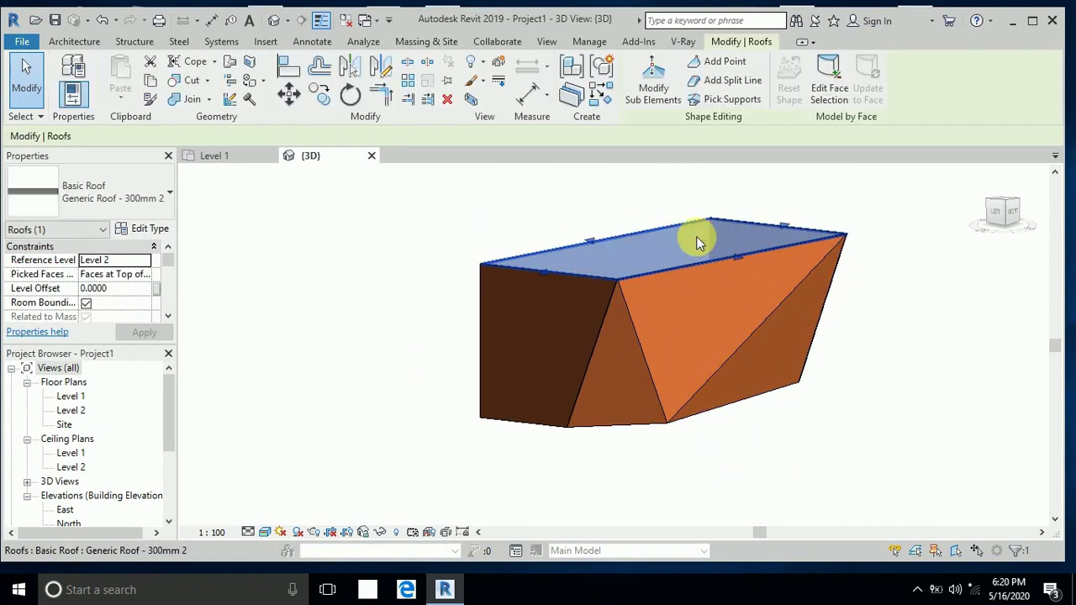
pyautogui.click(143, 229)
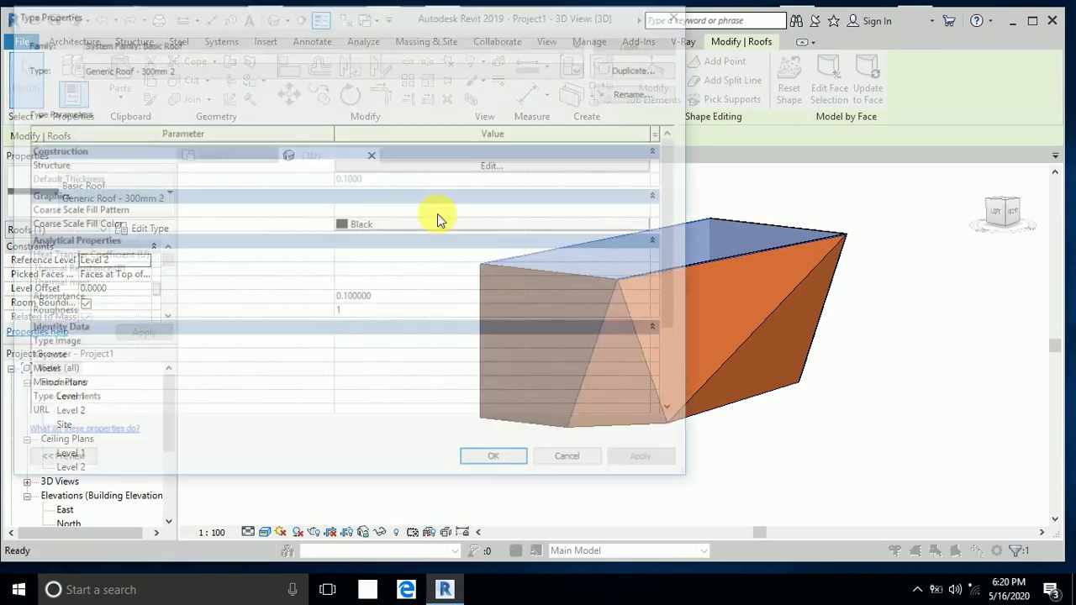
pyautogui.click(441, 163)
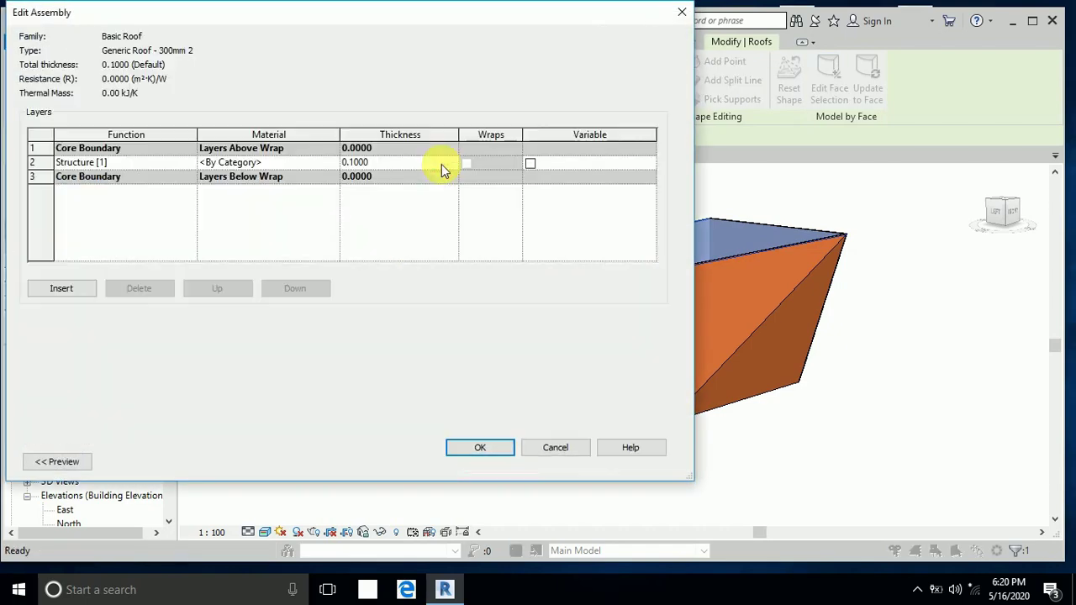
pyautogui.click(330, 165)
pyautogui.click(334, 163)
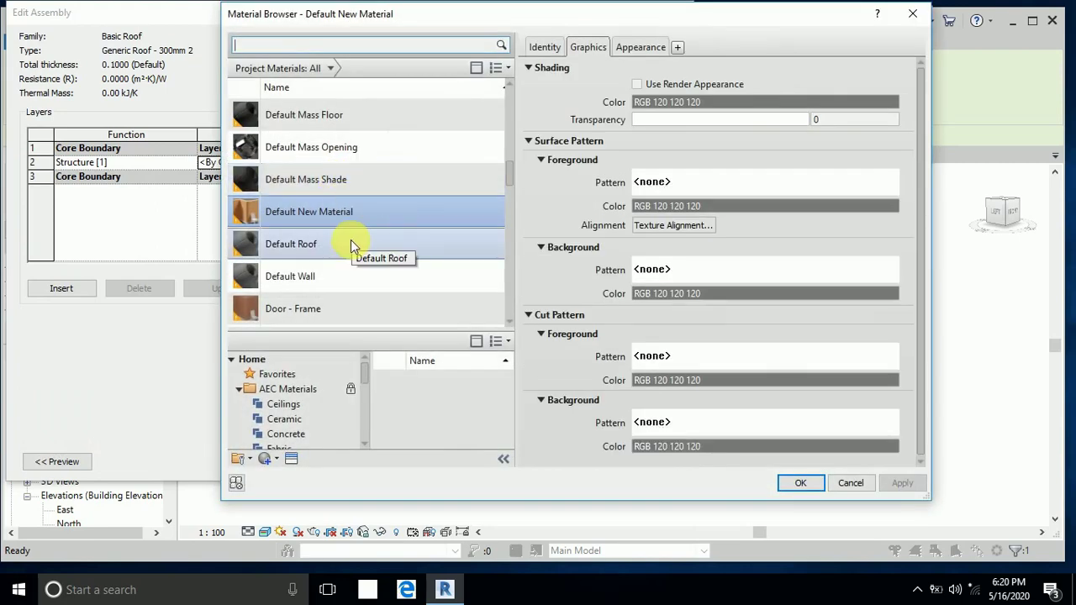
pyautogui.scroll(-3, 351, 239)
pyautogui.scroll(-5, 350, 239)
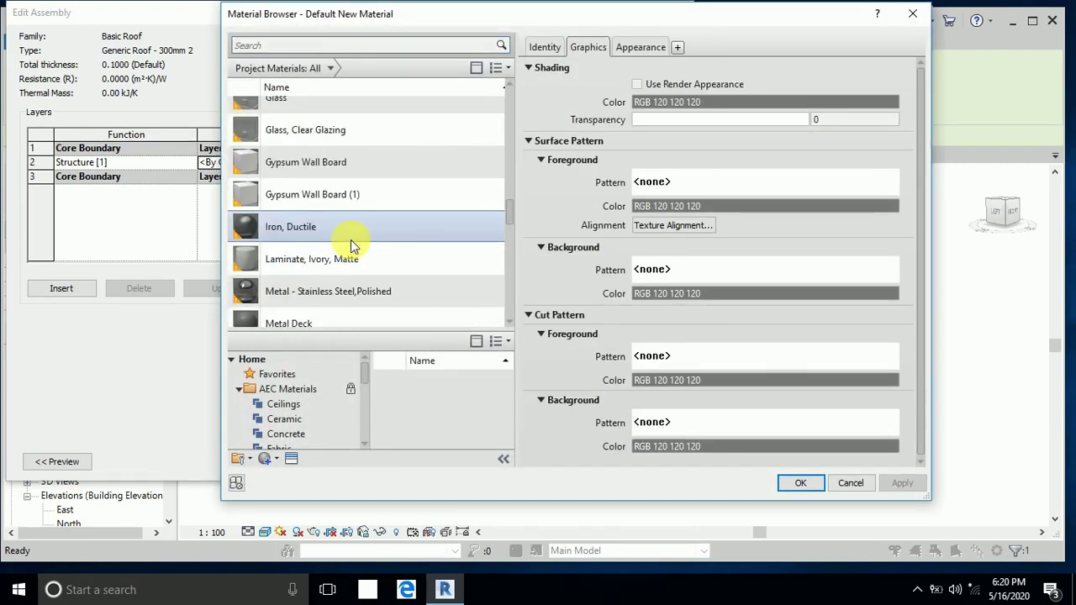
pyautogui.scroll(-2, 351, 239)
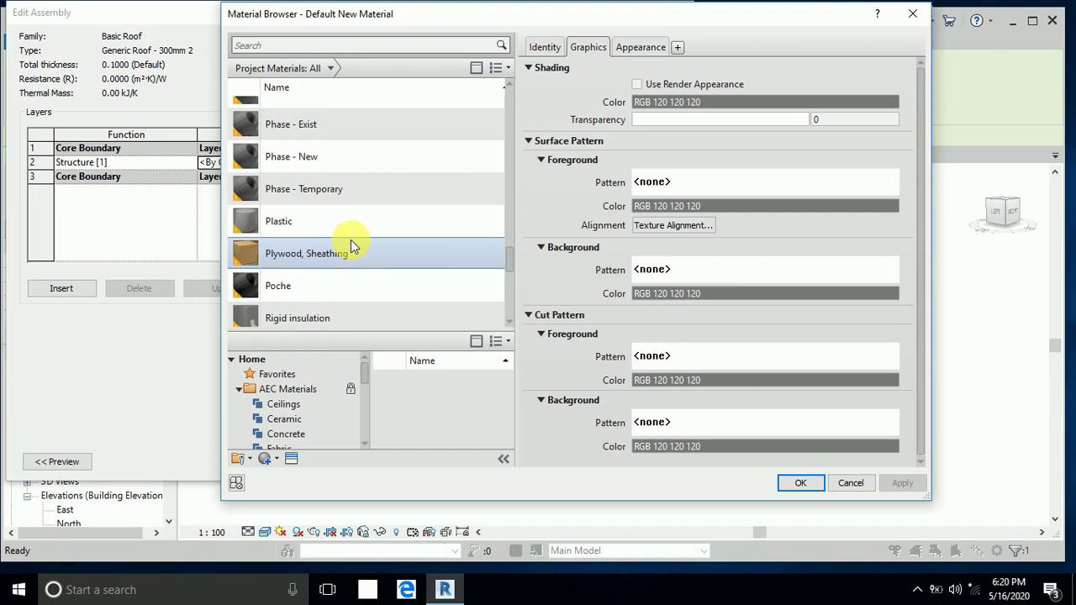
pyautogui.click(349, 250)
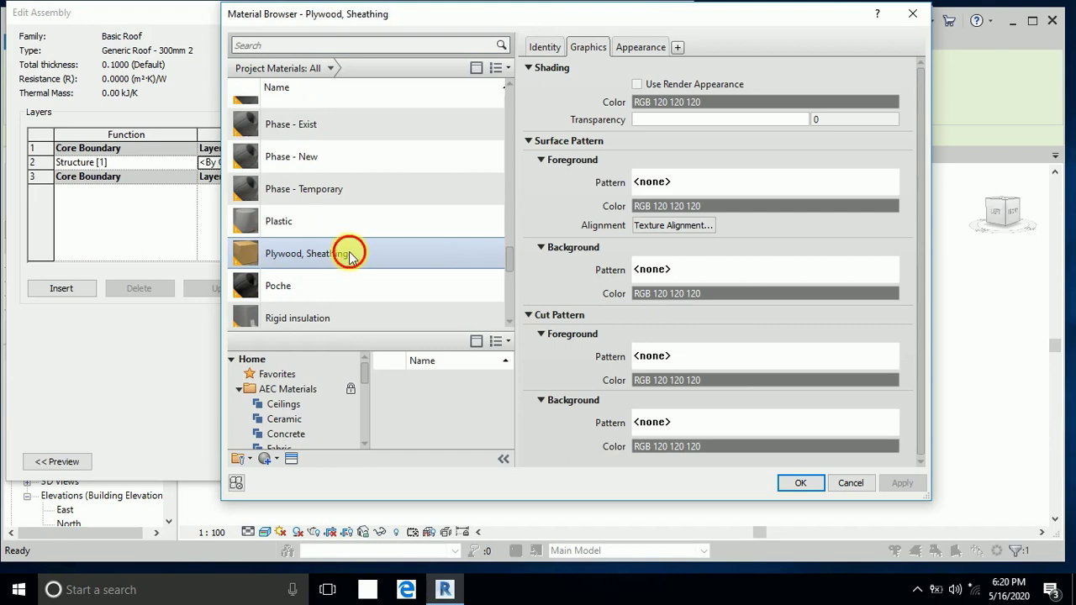
pyautogui.click(789, 488)
# Accept the edited roof assembly, apply the type changes to the flat roof and clear the selection
pyautogui.click(509, 450)
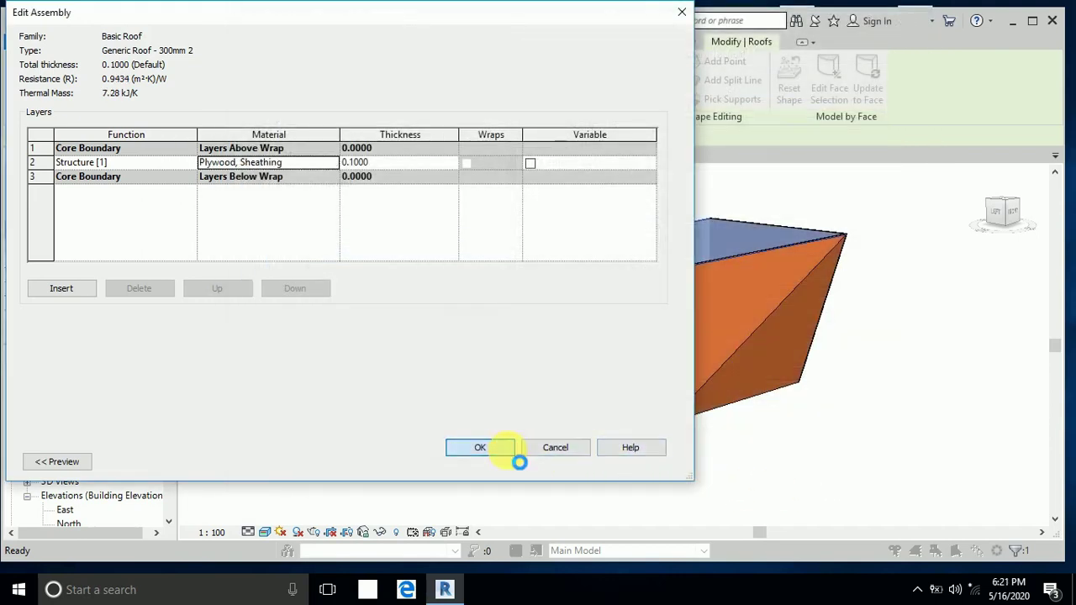
pyautogui.click(635, 464)
pyautogui.click(514, 464)
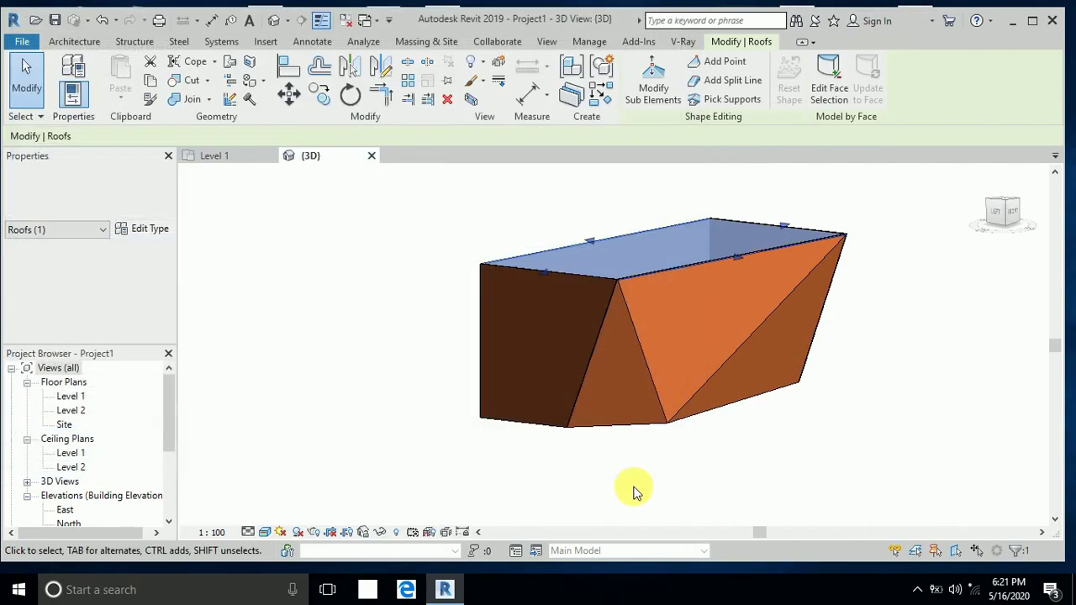
pyautogui.click(684, 432)
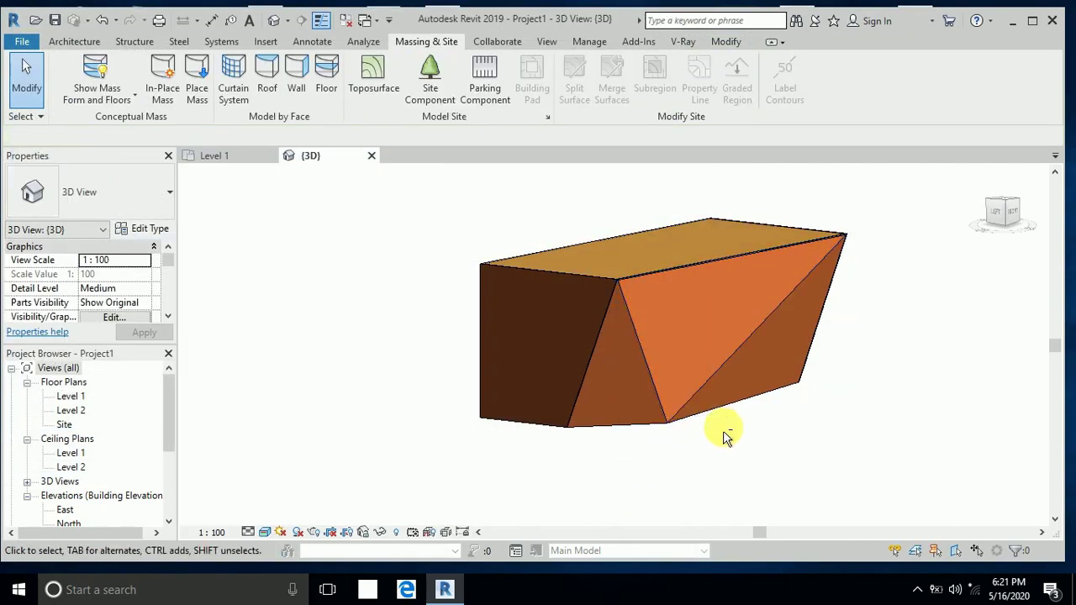
pyautogui.keyDown('shift'); pyautogui.moveTo(723, 431); pyautogui.dragTo(797, 394, button='middle'); pyautogui.keyUp('shift')
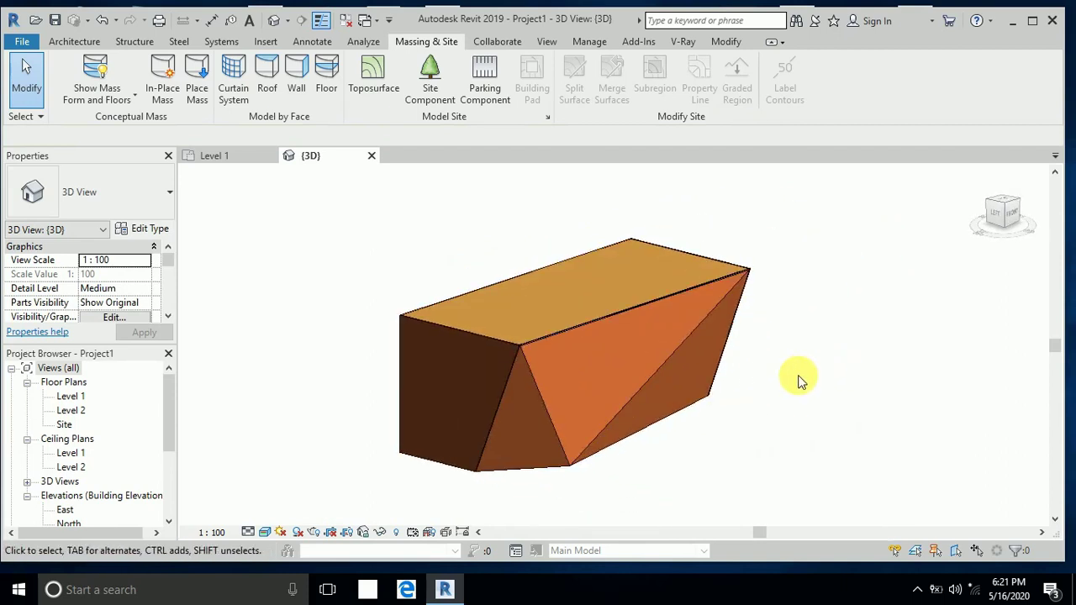